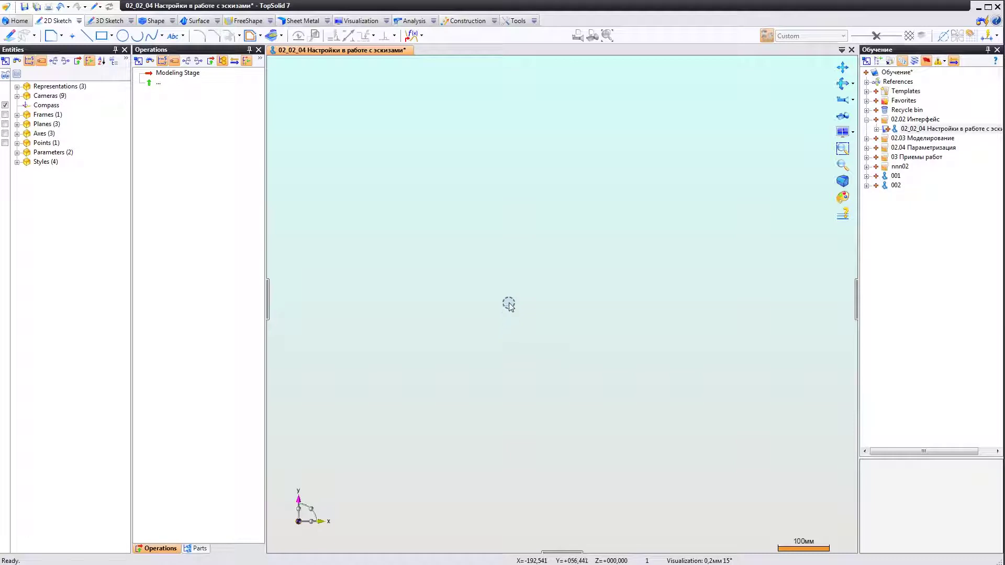
Start a new sketch and draw an open four-segment zigzag contour
right_click(507, 267)
left_click(507, 268)
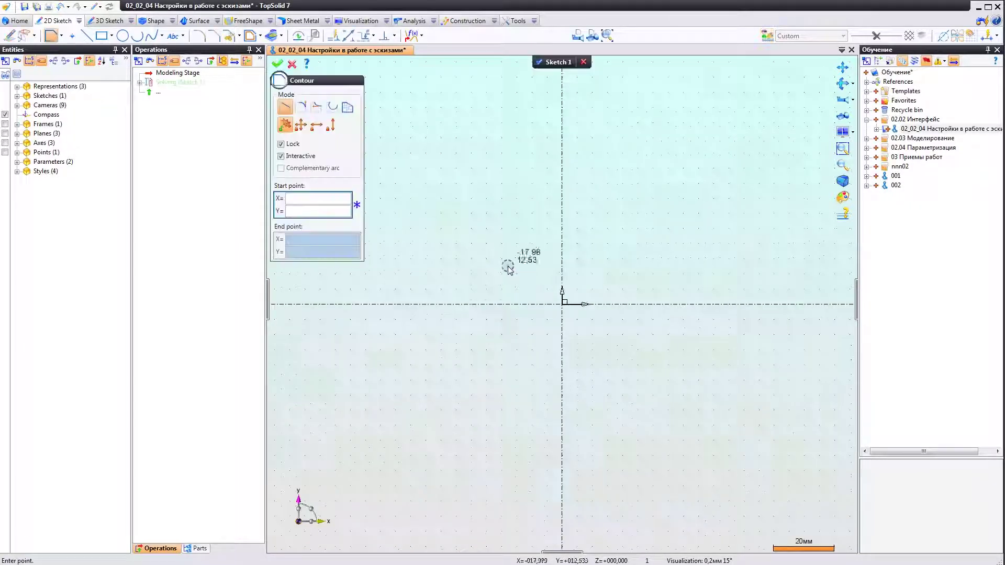
left_click(459, 216)
left_click(479, 328)
left_click(585, 344)
left_click(682, 240)
double_click(590, 215)
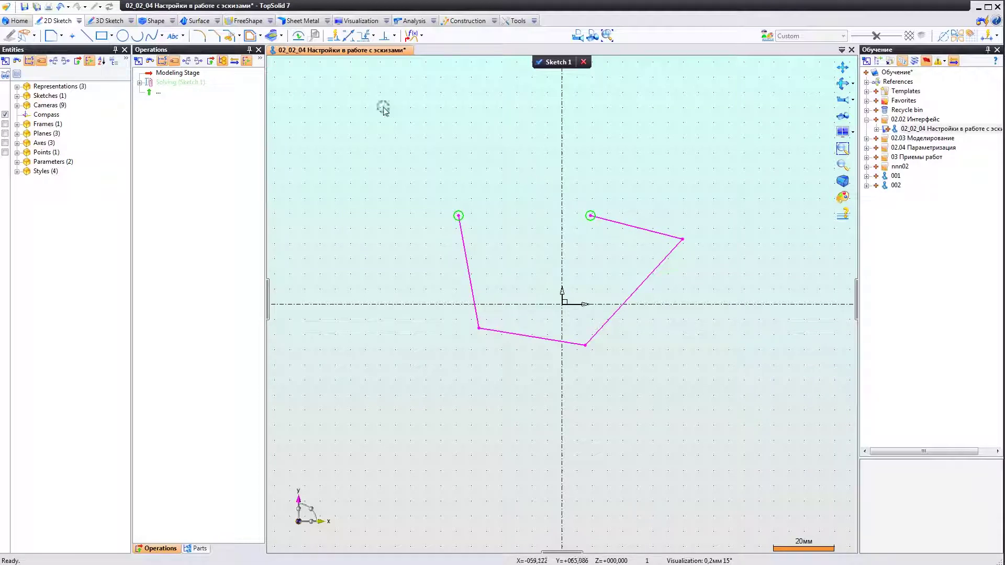
Dimension two segments at 47,596 and 31,404
left_click(347, 35)
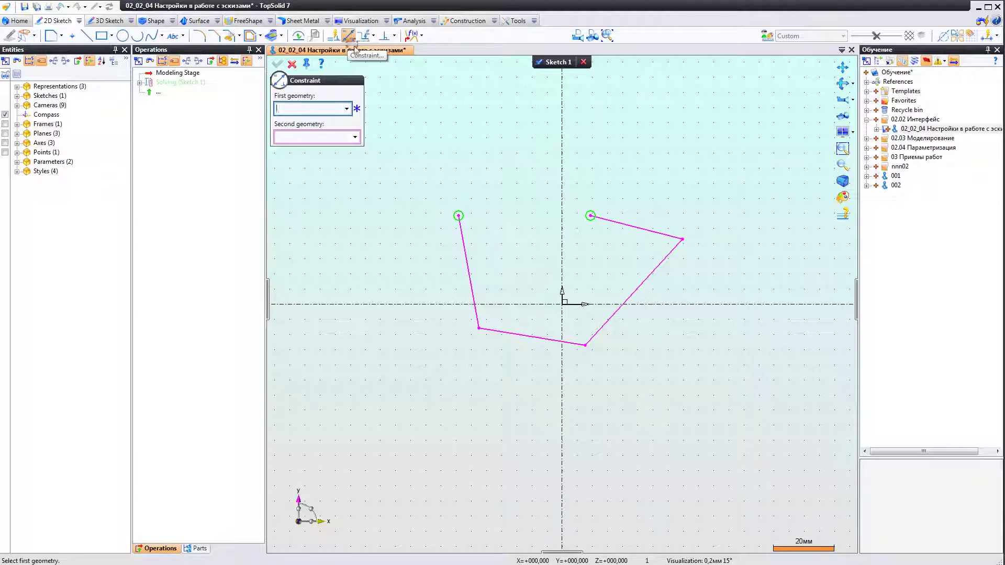
left_click(649, 277)
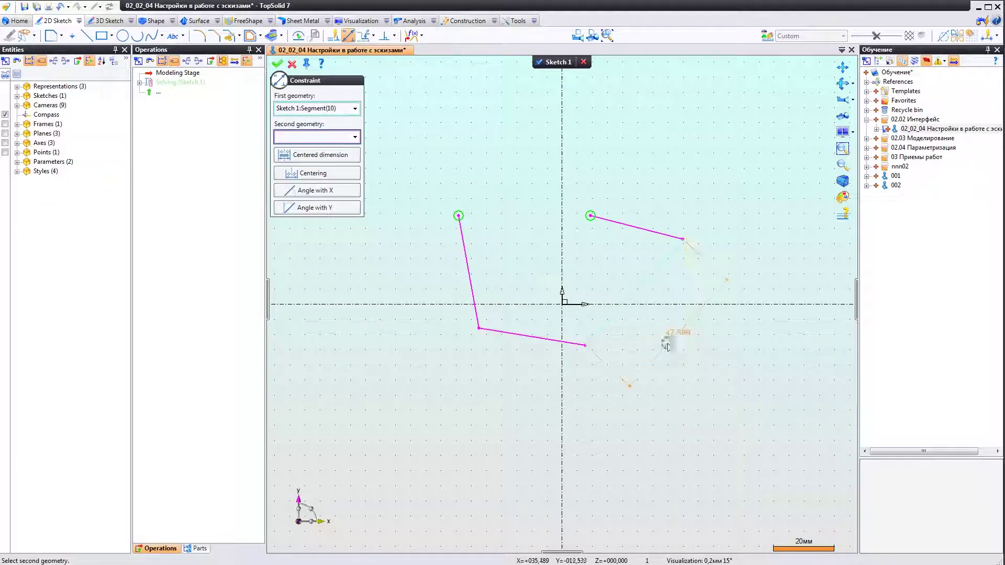
left_click(673, 339)
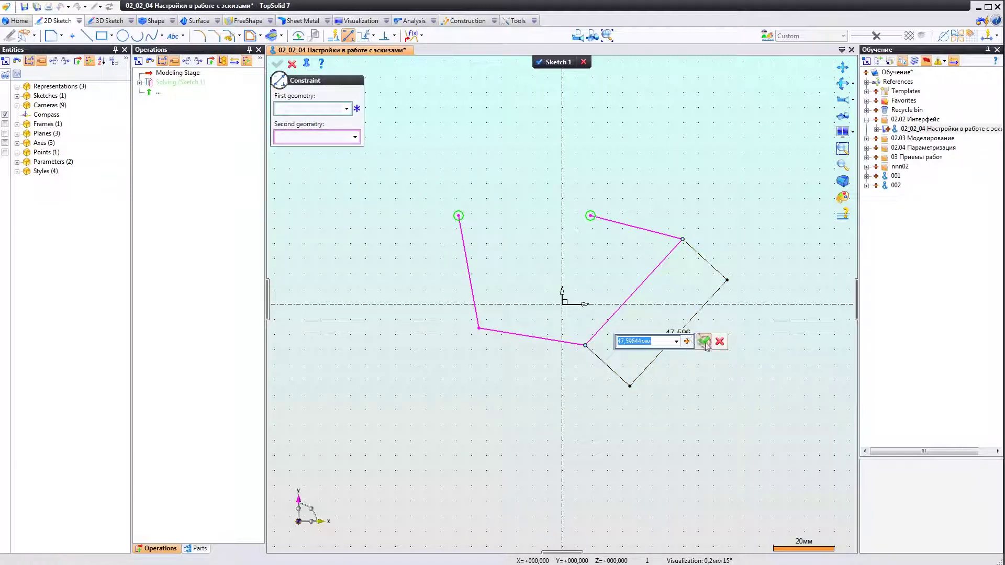
left_click(703, 340)
left_click(603, 221)
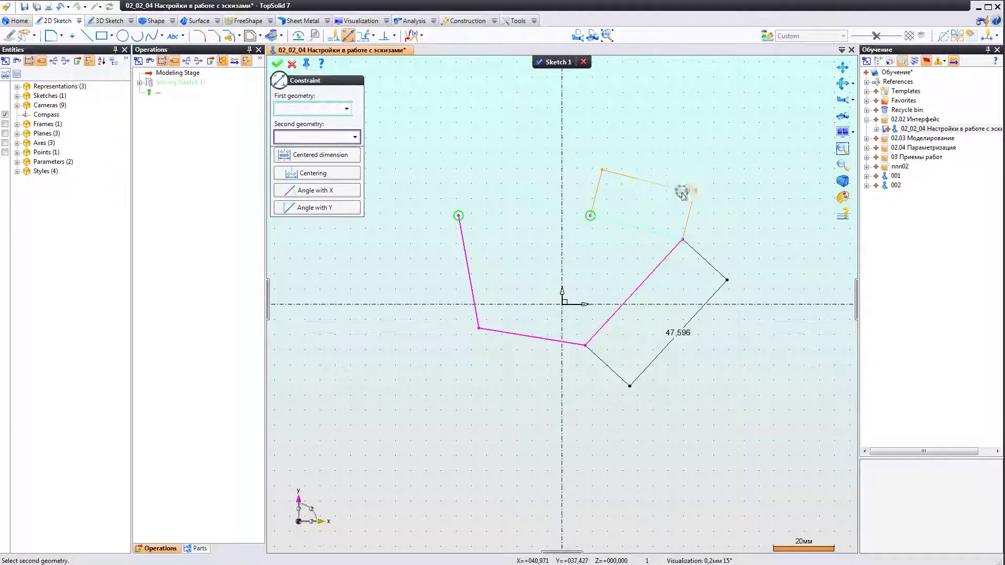
left_click(683, 190)
left_click(715, 191)
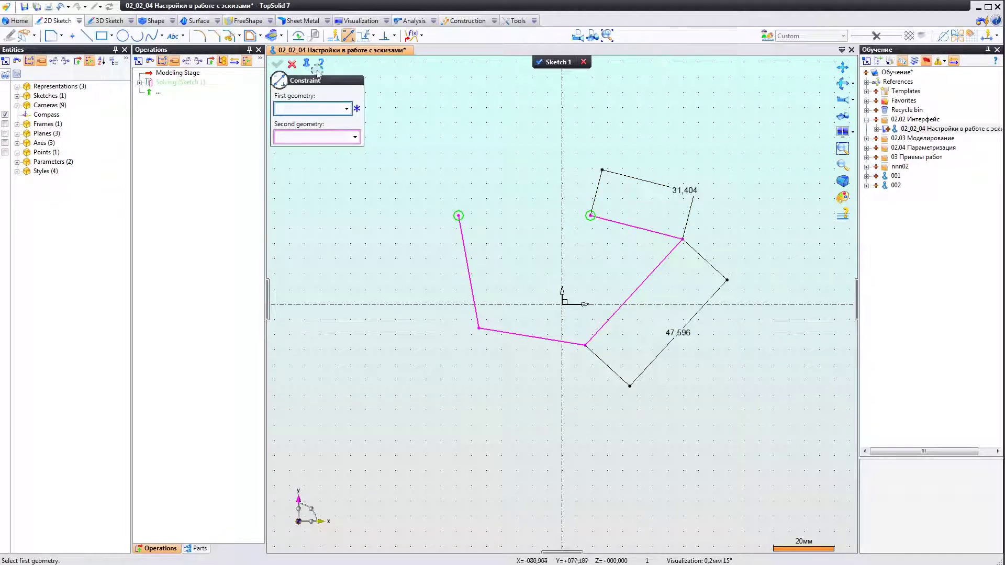
left_click(292, 64)
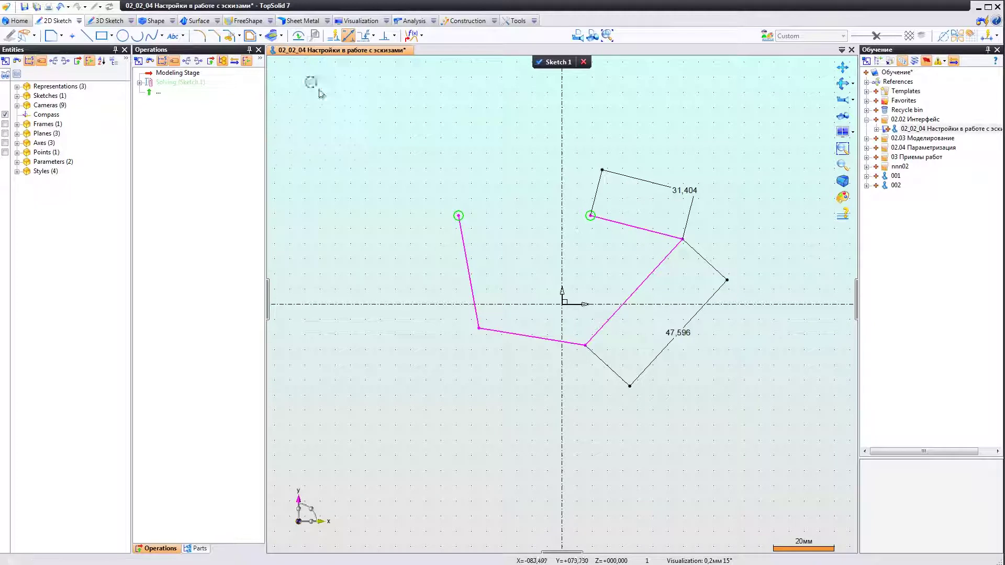
left_click(347, 36)
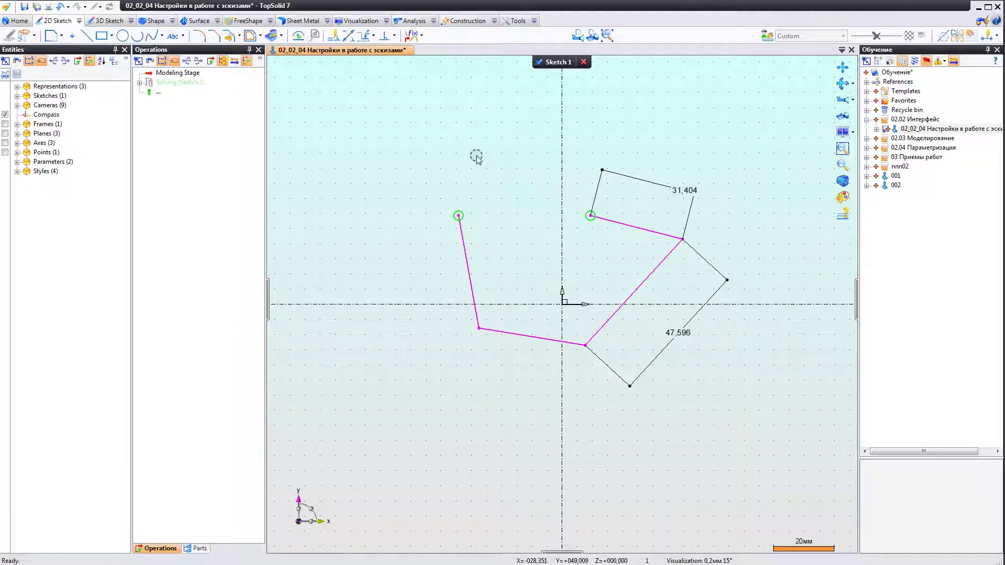
Dismiss the sketch context menu, zoom out and exit Sketch 1 back to the part view
right_click(497, 184)
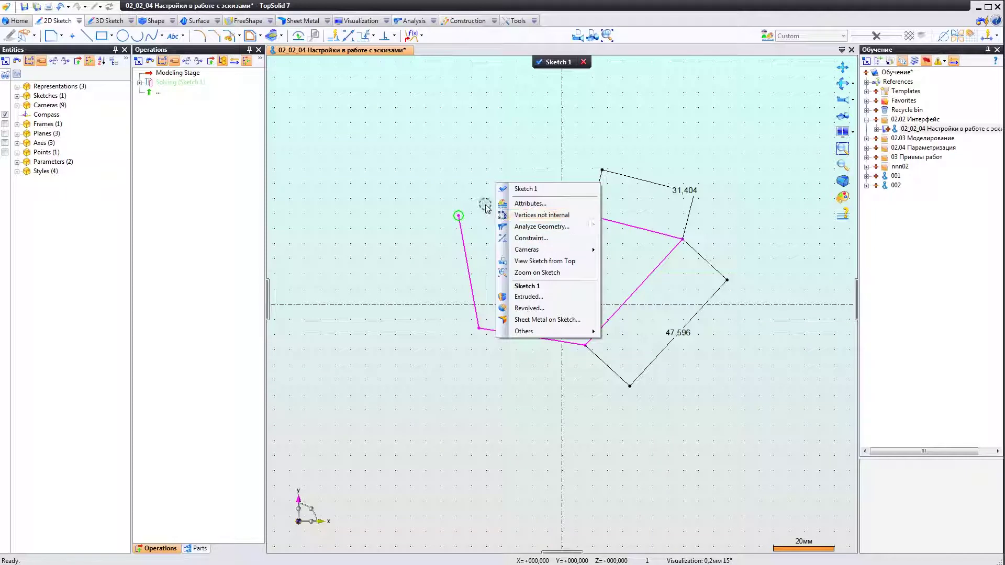
left_click(457, 151)
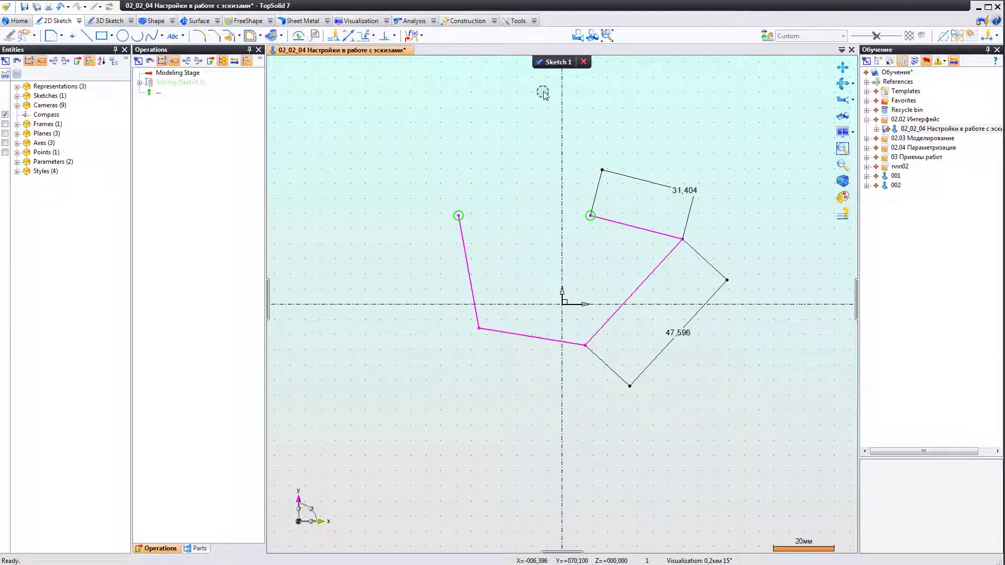
scroll(530, 126, "down", 5)
key("Escape")
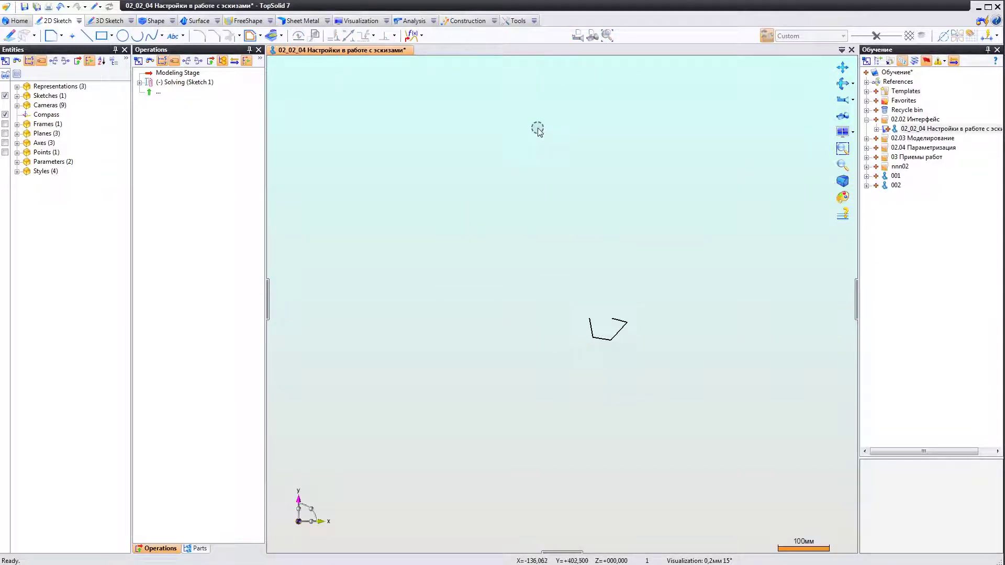
Open the customization settings from the Tools ribbon
left_click(517, 21)
left_click(534, 21)
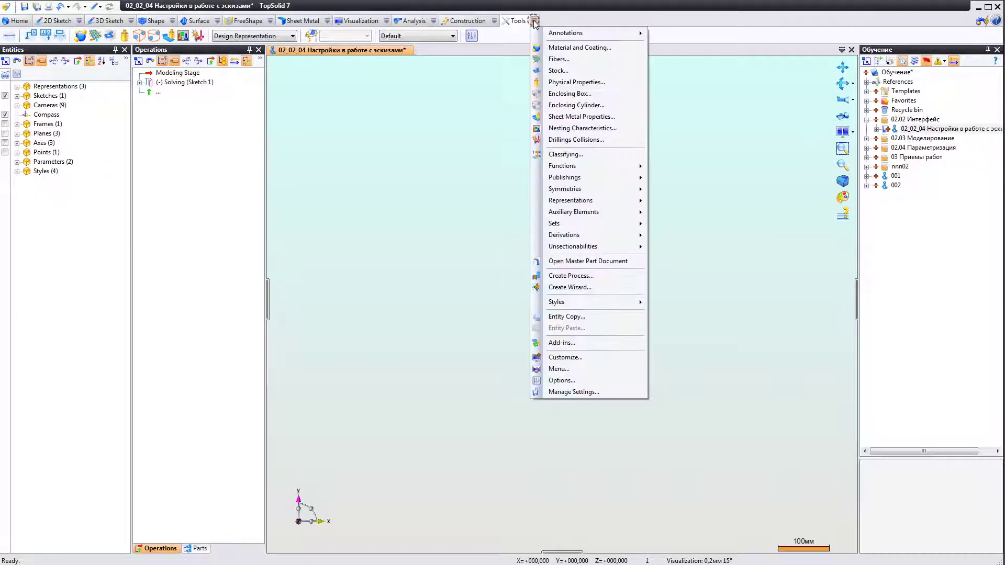
left_click(516, 21)
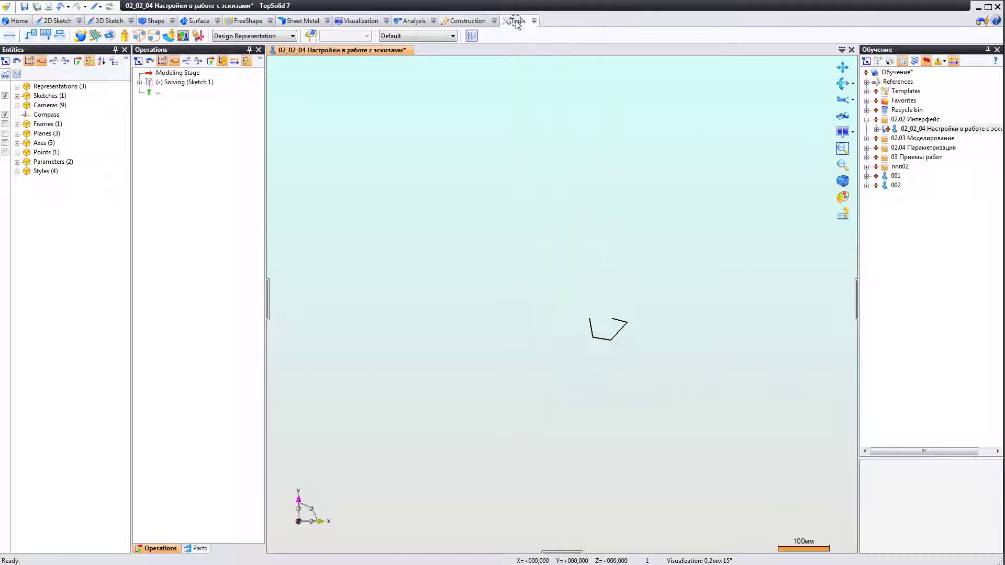
left_click(534, 21)
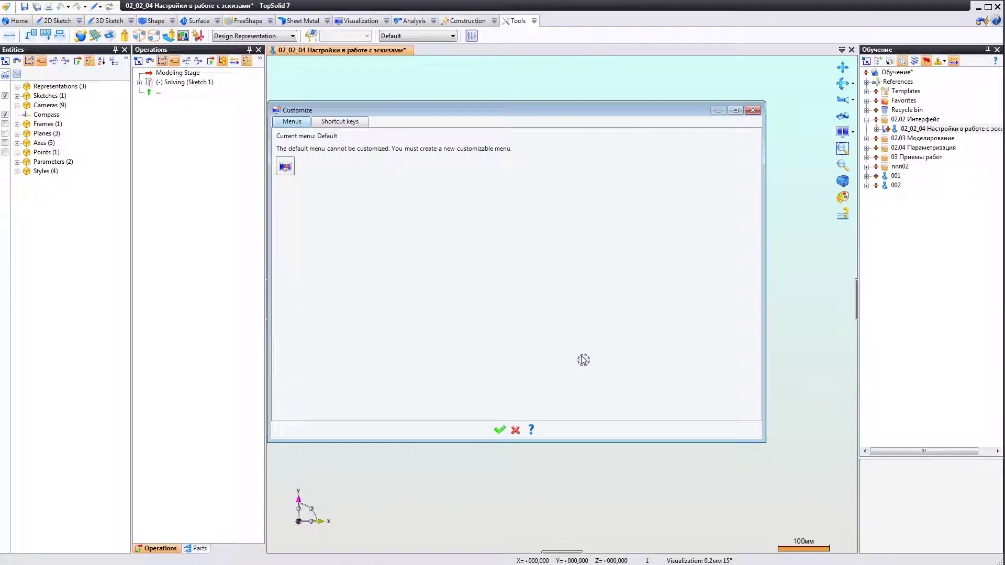
left_click_drag(426, 105, 465, 117)
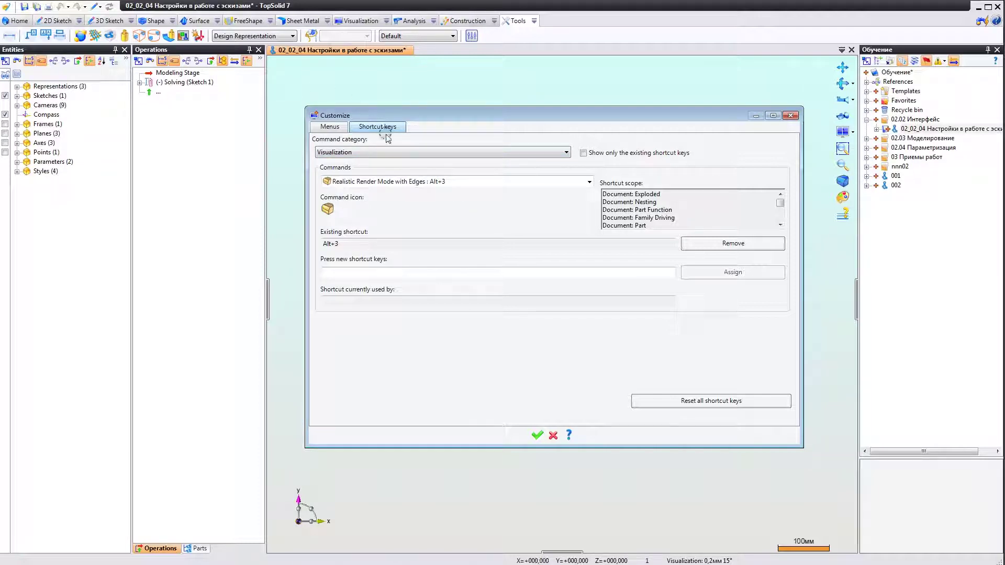
Browse the shortcut command categories and select Sketch > Constraints
left_click(399, 153)
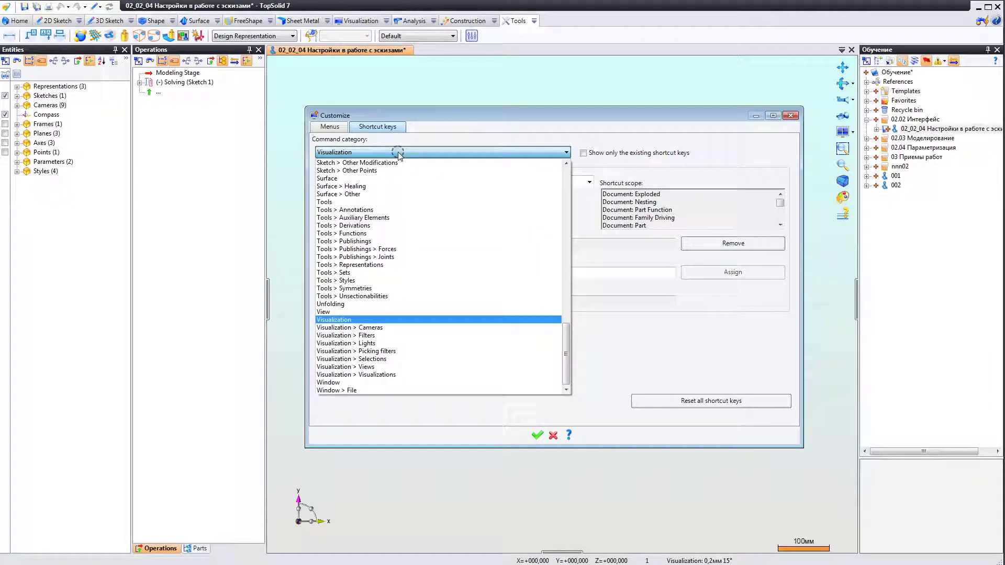
scroll(390, 165, "up", 4)
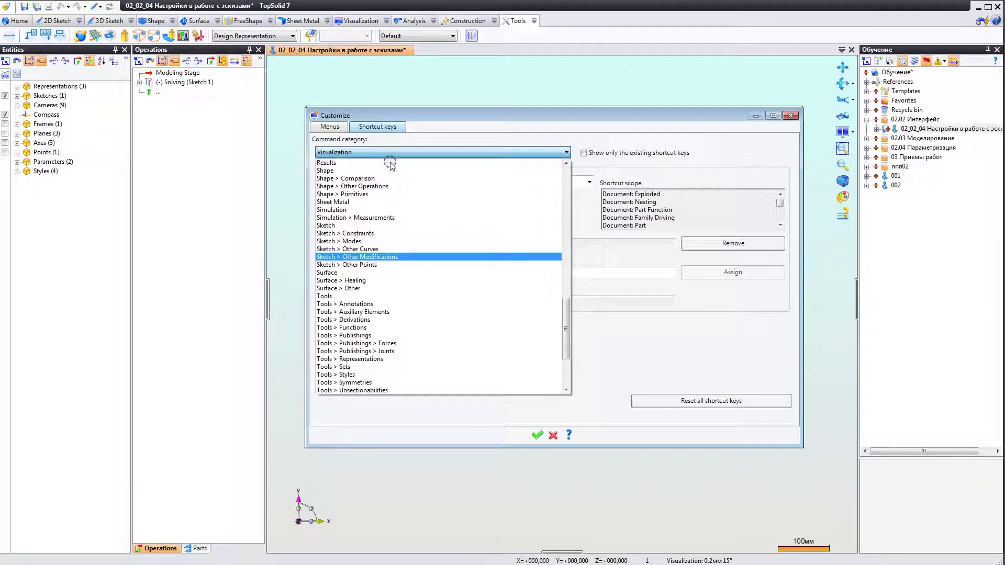
left_click(358, 234)
scroll(471, 230, "up", 4)
scroll(523, 229, "up", 4)
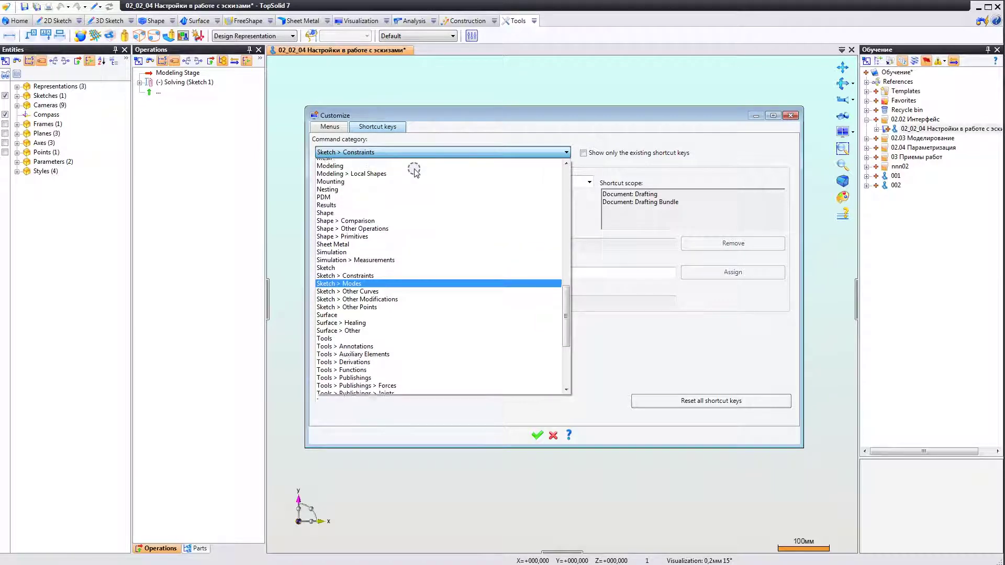
scroll(553, 228, "up", 4)
left_click_drag(565, 251, 563, 195)
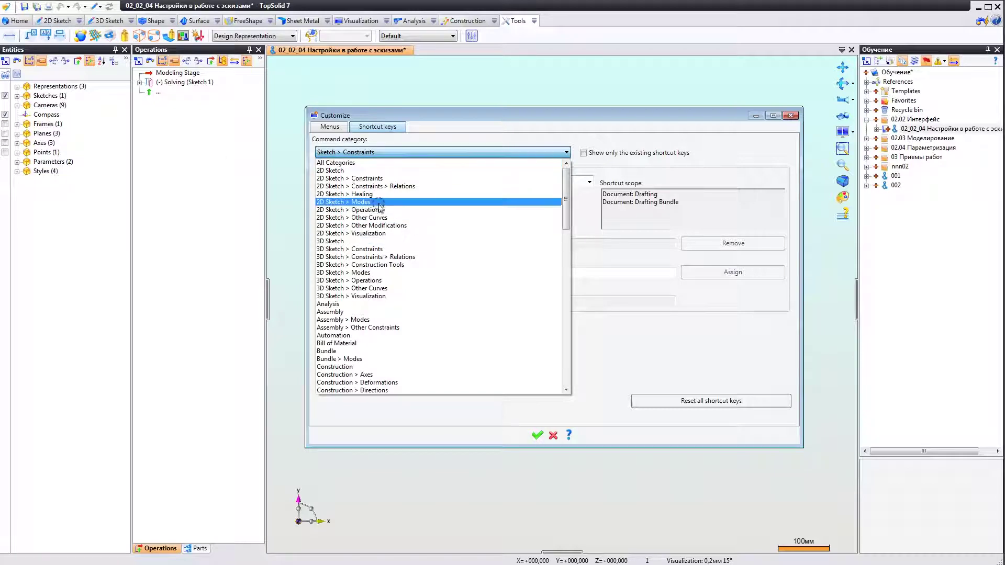
Assign shortcut D to the Constraint command under 2D Sketch > Constraints
left_click(327, 178)
left_click(427, 182)
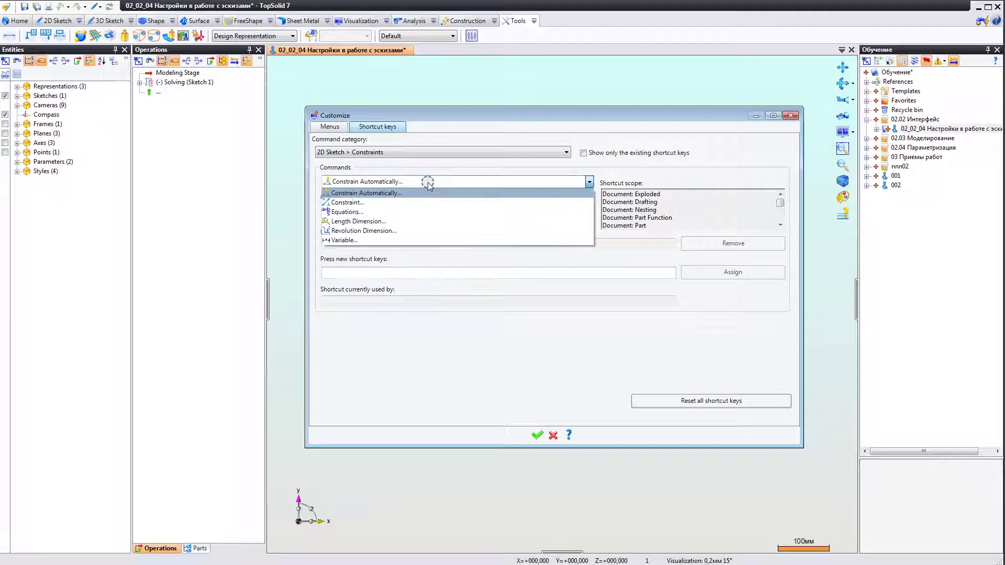
left_click(355, 203)
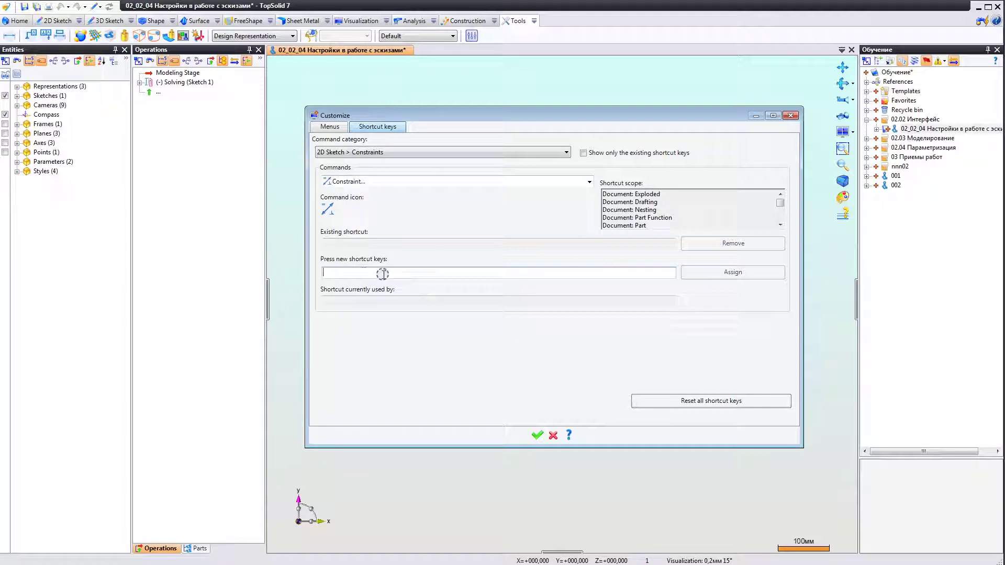
left_click(350, 268)
key("d")
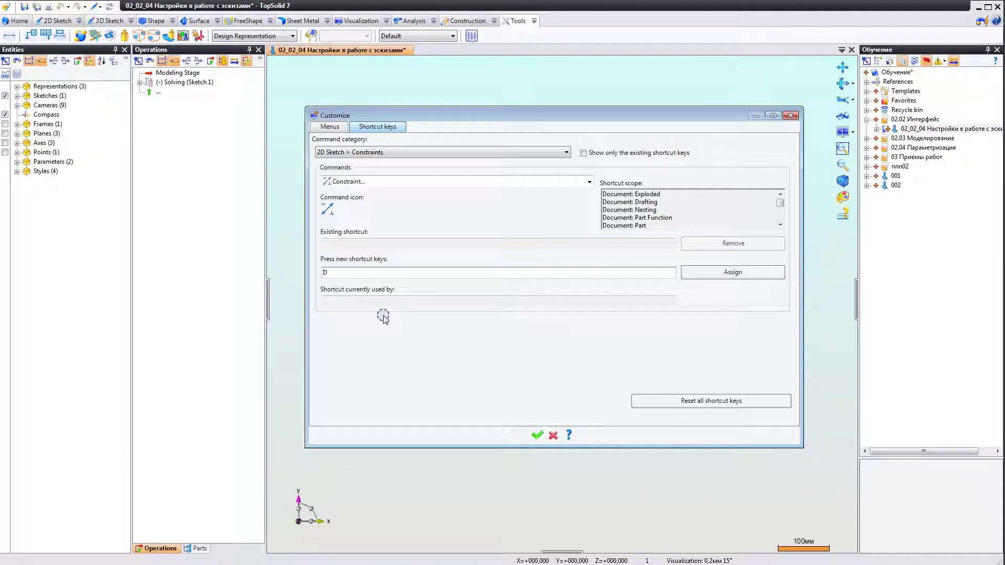
left_click(717, 272)
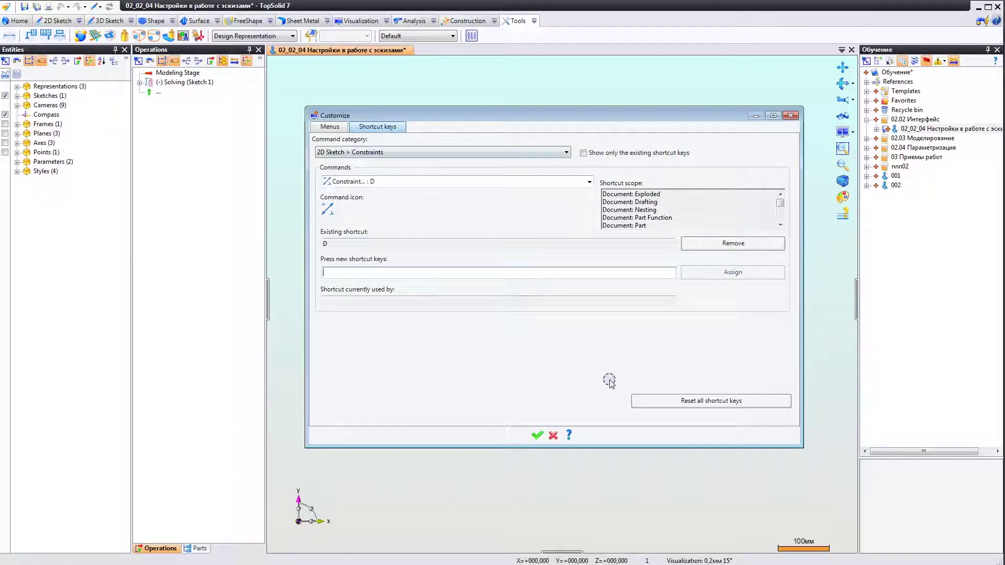
Save the shortcut settings and reopen Sketch 1 with the constraint tool running
left_click(538, 435)
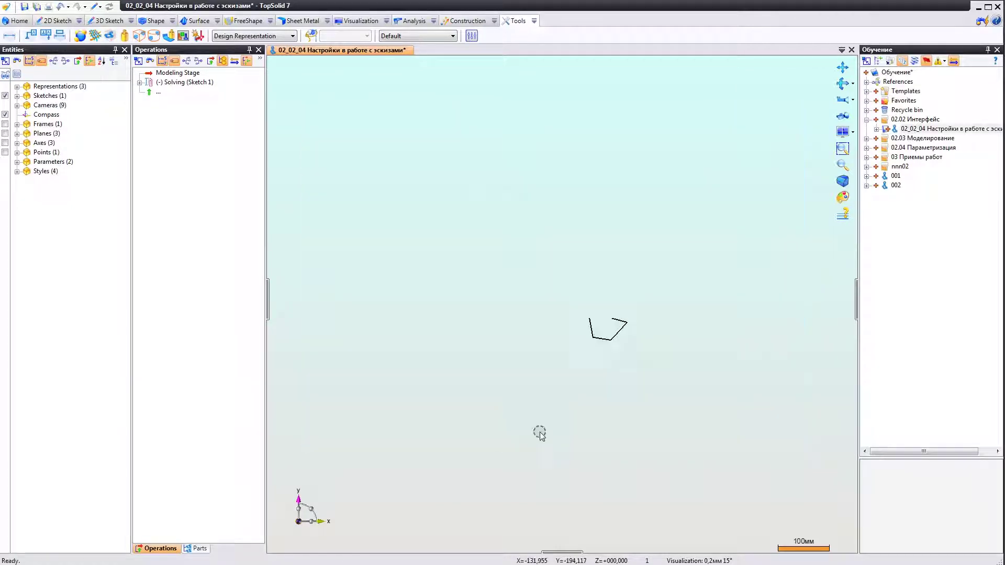
right_click(589, 326)
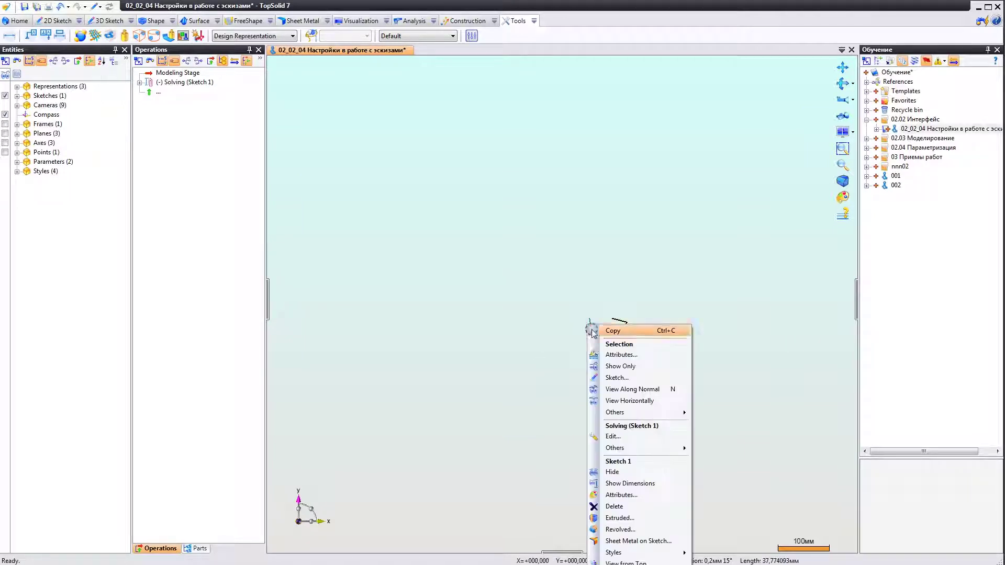
left_click(610, 436)
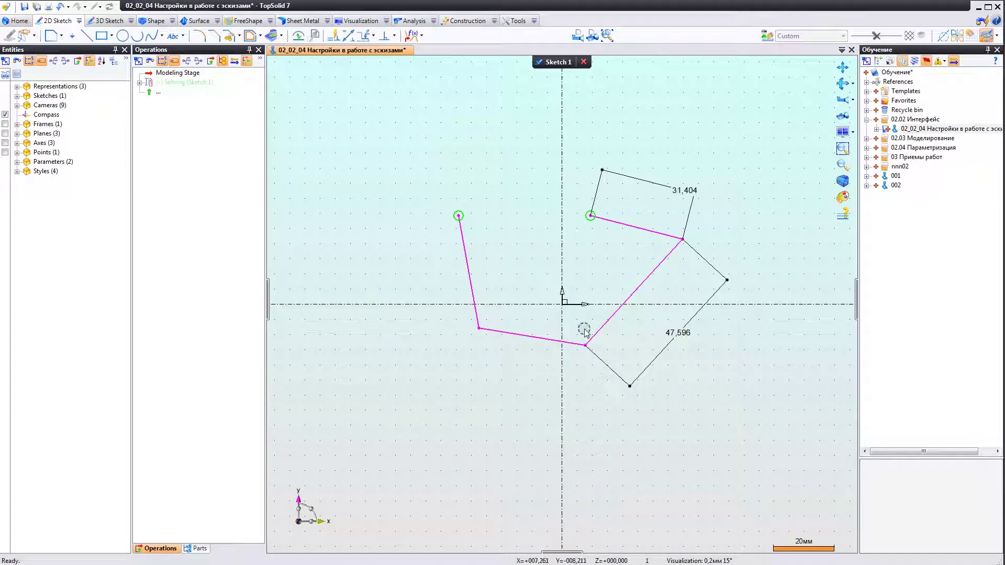
key("c")
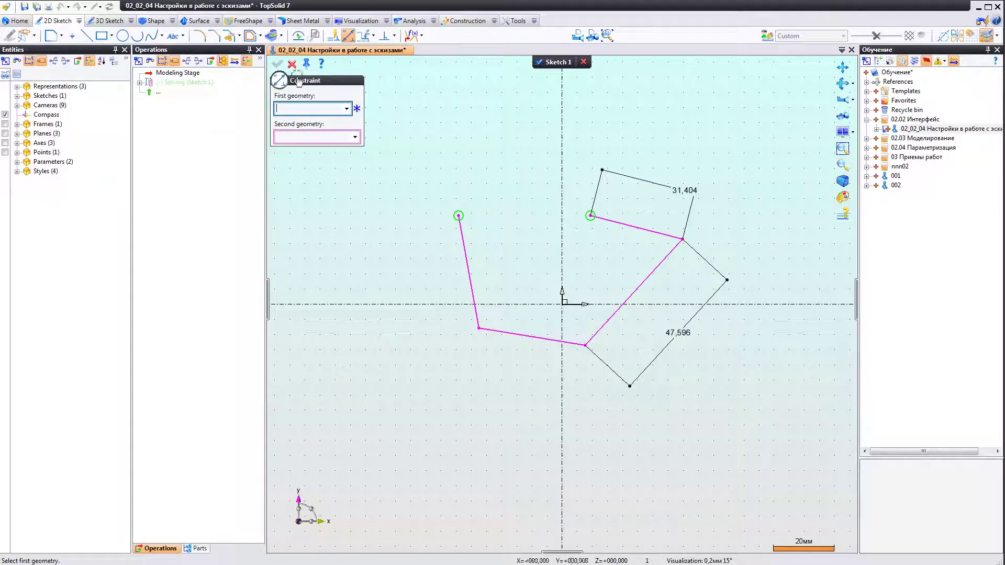
Add the 37,774 and 35,554 dimensions to the left contour segments
left_click(464, 247)
left_click(422, 339)
left_click(460, 342)
left_click(516, 335)
left_click(534, 368)
left_click(508, 370)
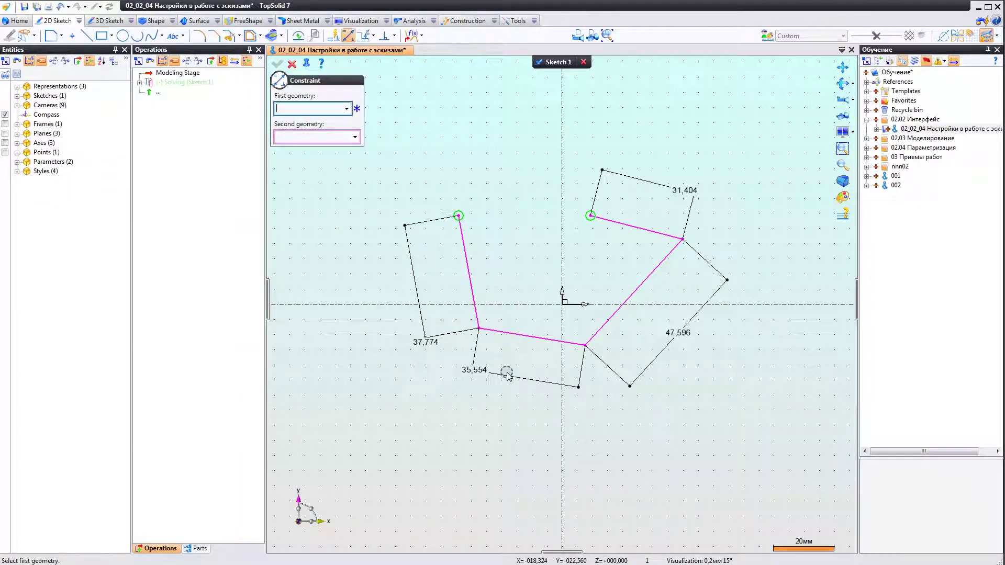
Add the 29,302 height and 6,742 horizontal dimensions, then finish the sketch
left_click(458, 216)
left_click(428, 303)
left_click(364, 269)
left_click(400, 268)
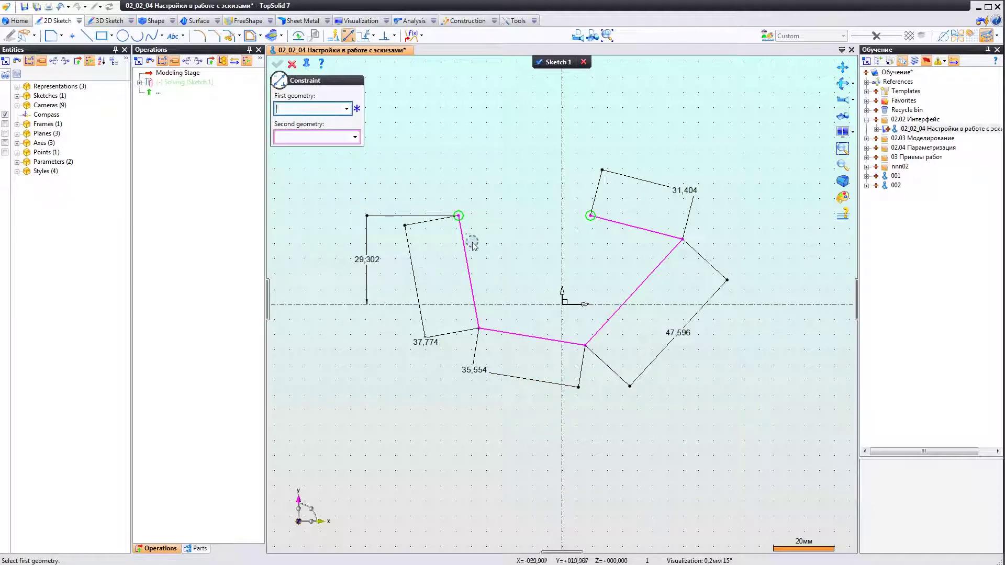
left_click(466, 244)
left_click(460, 187)
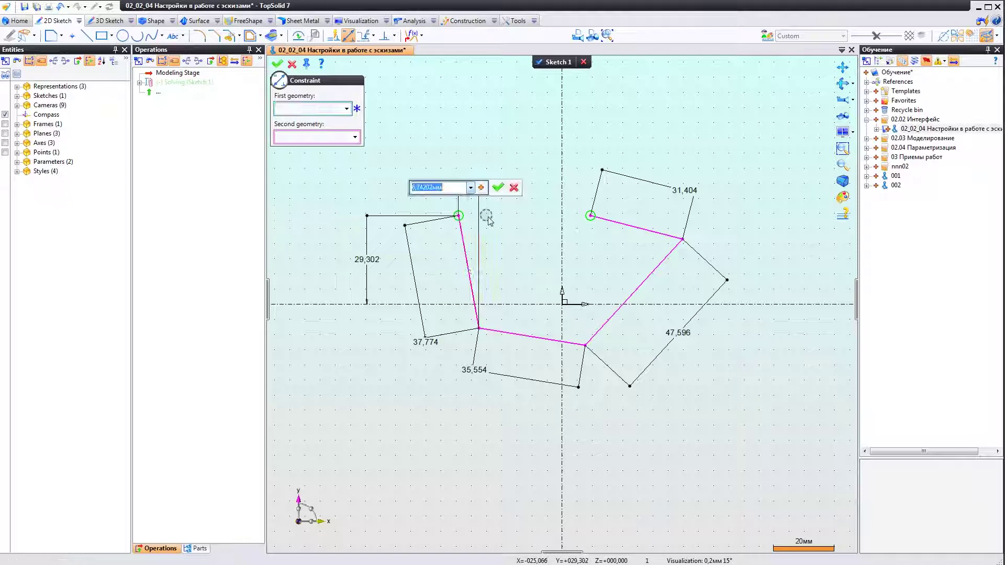
left_click(501, 184)
key("Escape")
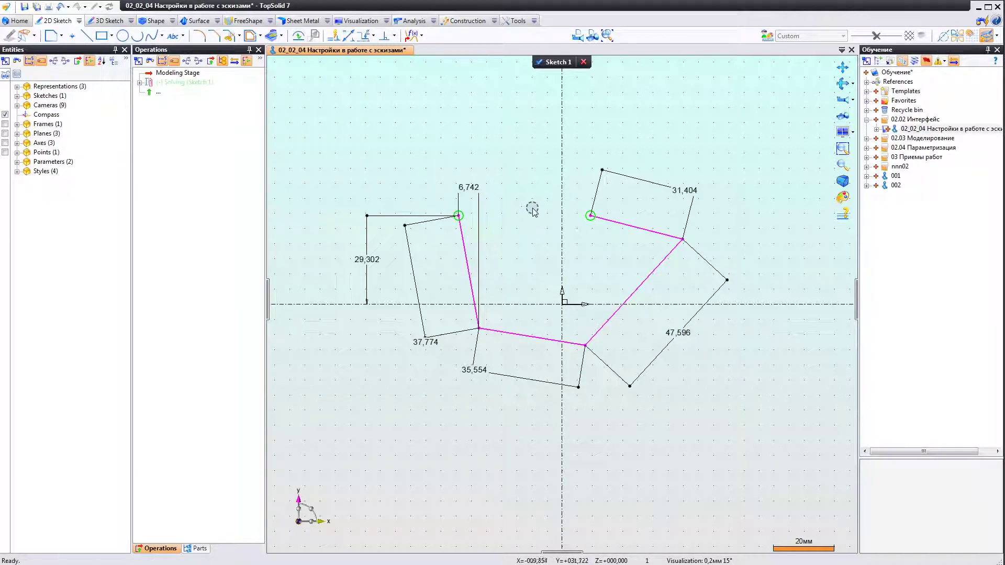
left_click(539, 62)
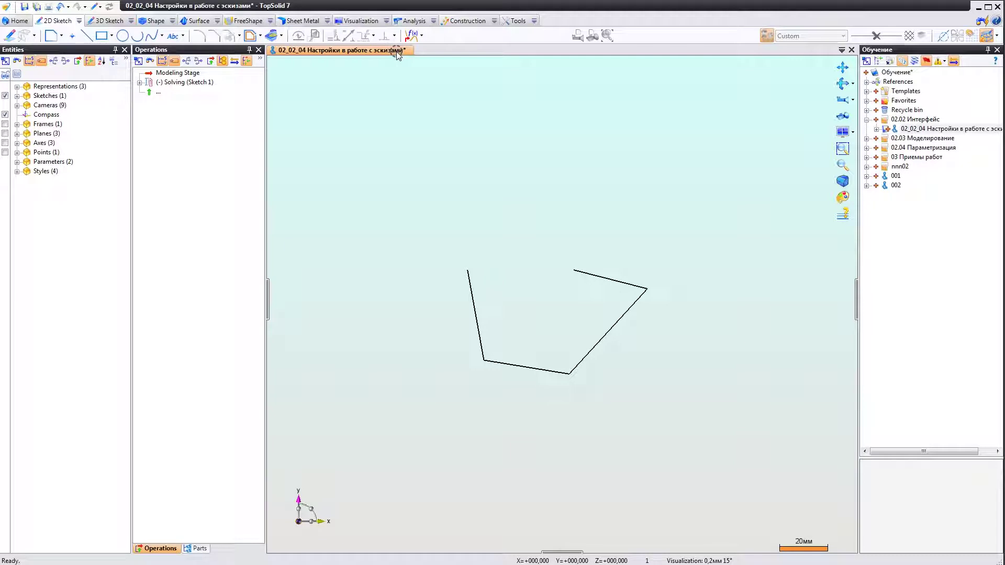
left_click(109, 37)
left_click(997, 37)
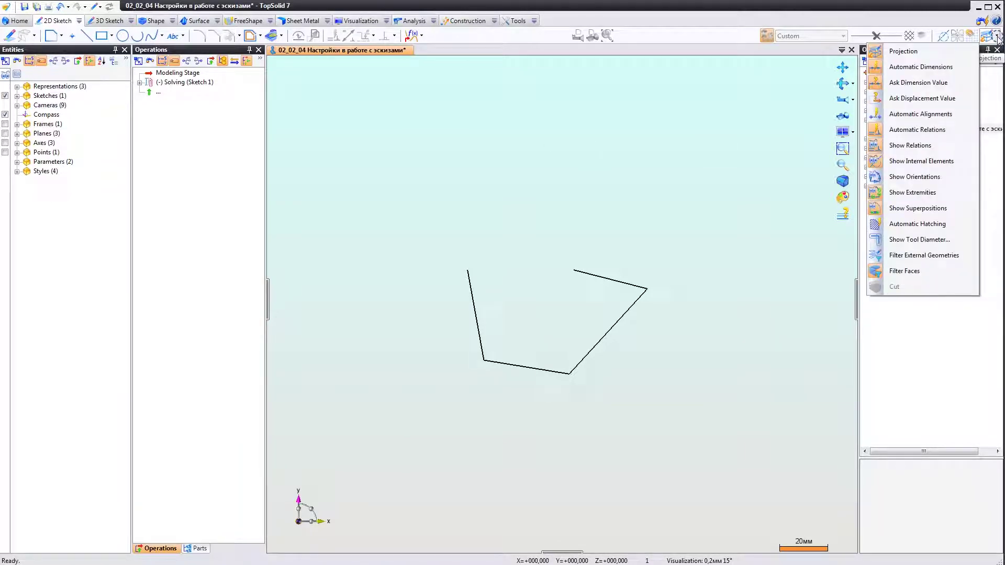
left_click(999, 37)
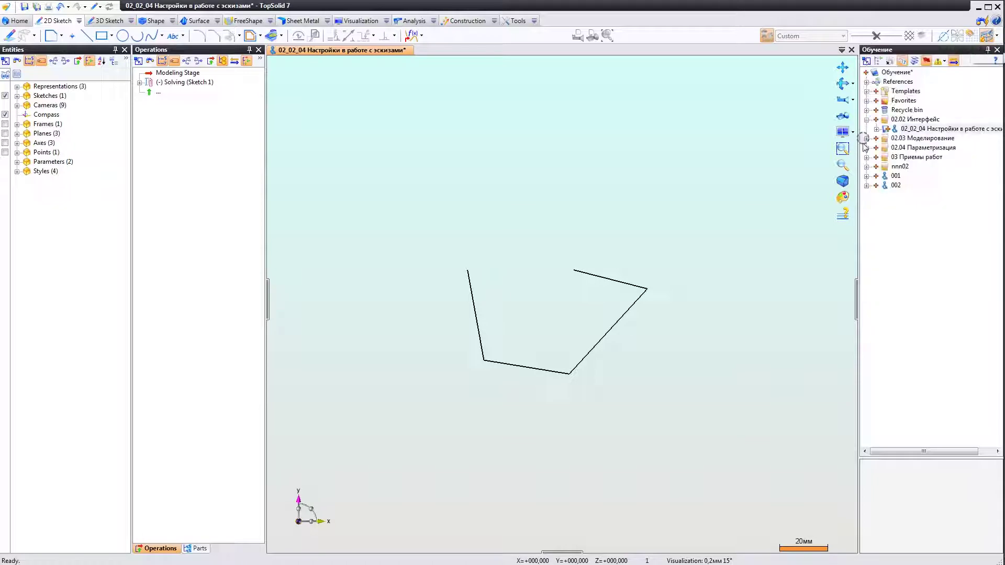
left_click(997, 38)
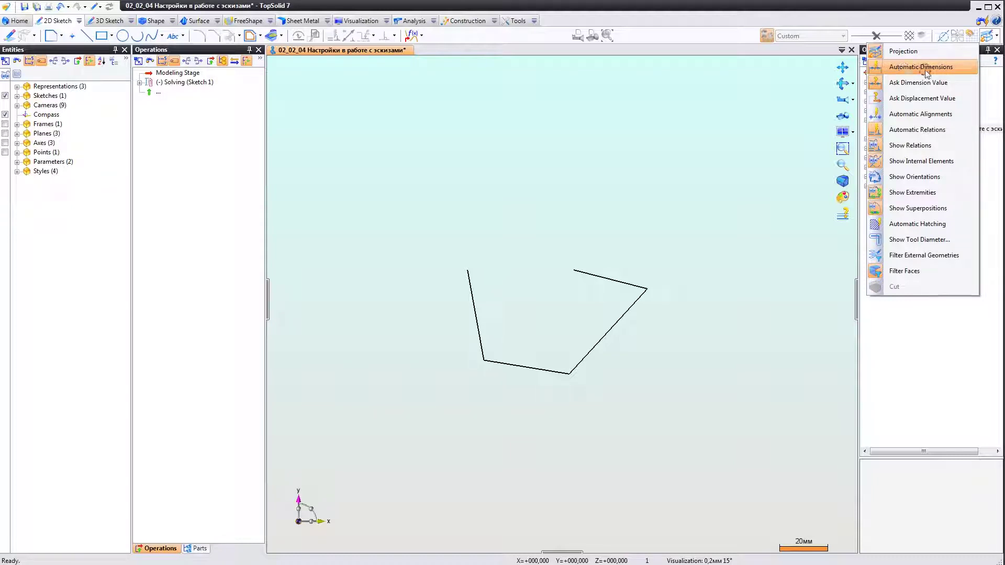
Open the customization settings on the shortcut keys page
left_click(553, 17)
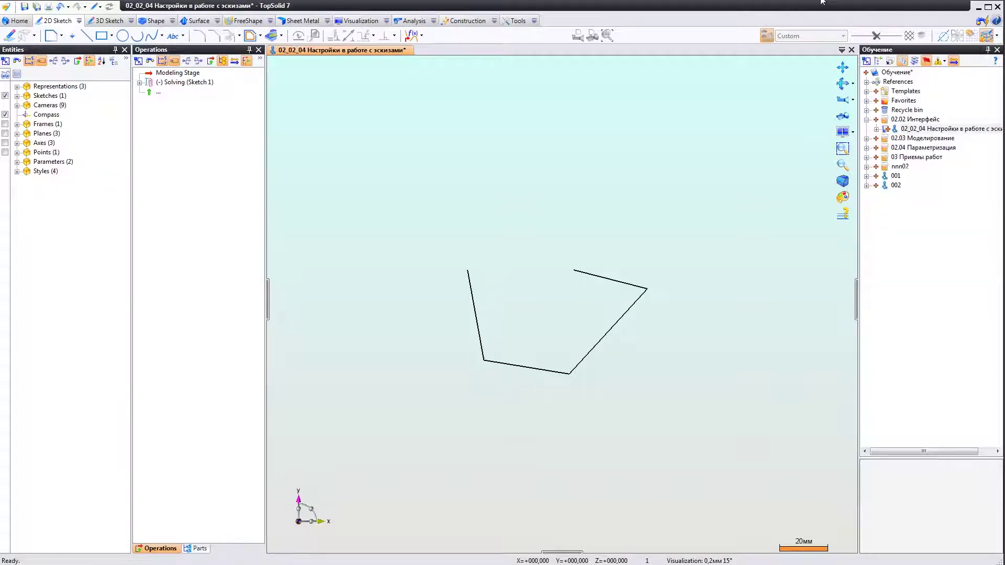
left_click(517, 20)
left_click(534, 21)
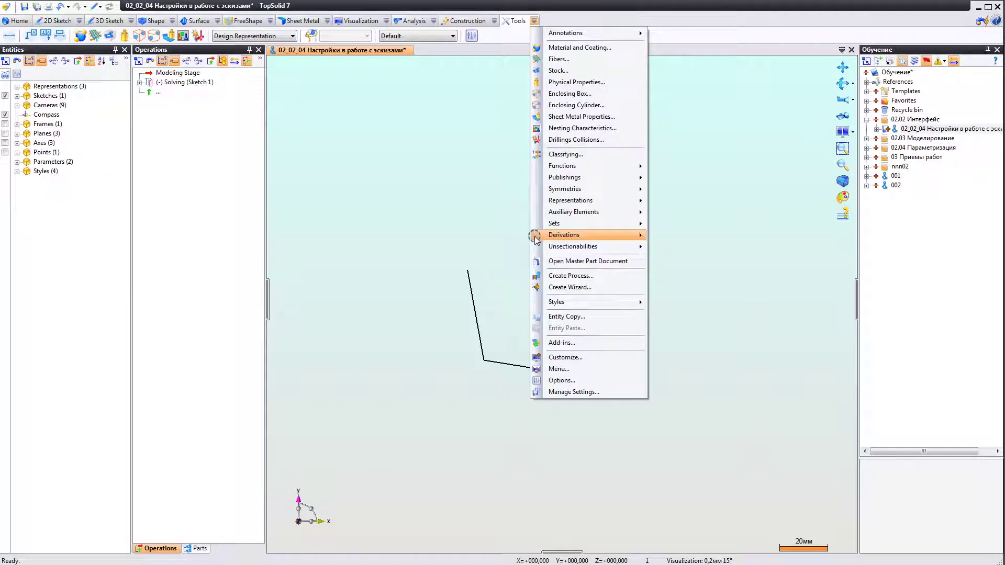
left_click(565, 357)
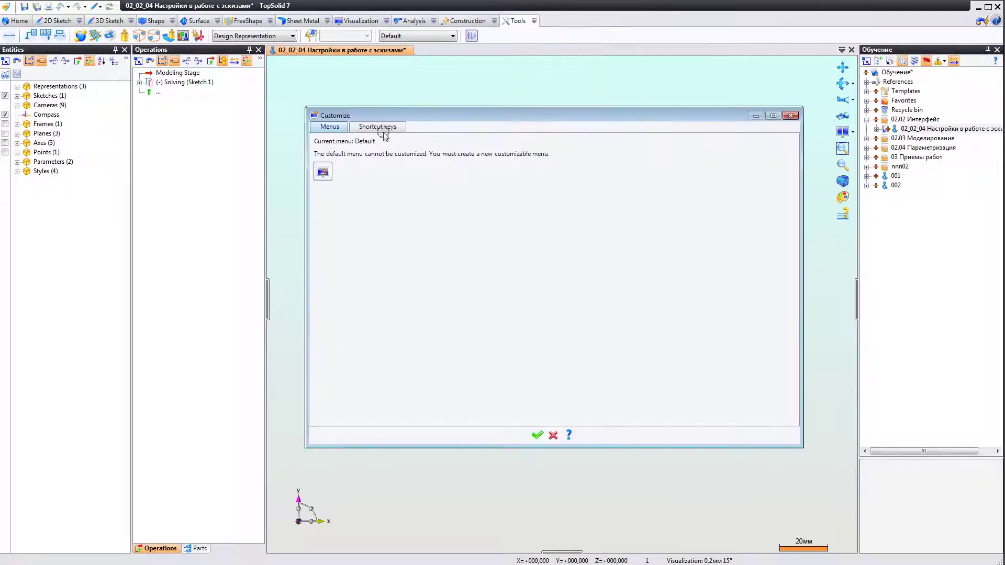
left_click(365, 128)
Select the Automatic Dimensions command in the 2D Sketch > Modes category
left_click(340, 152)
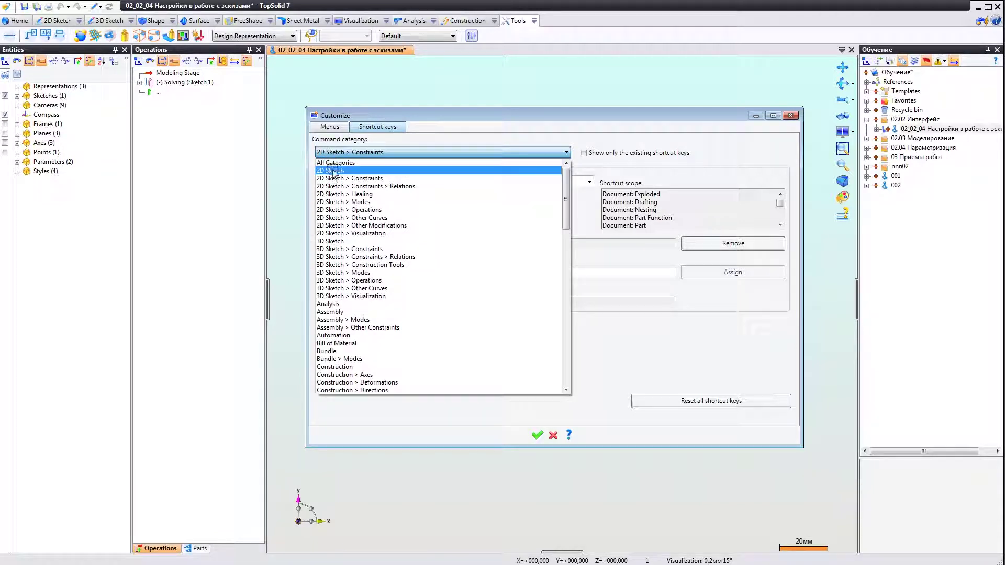
left_click(333, 171)
left_click(366, 181)
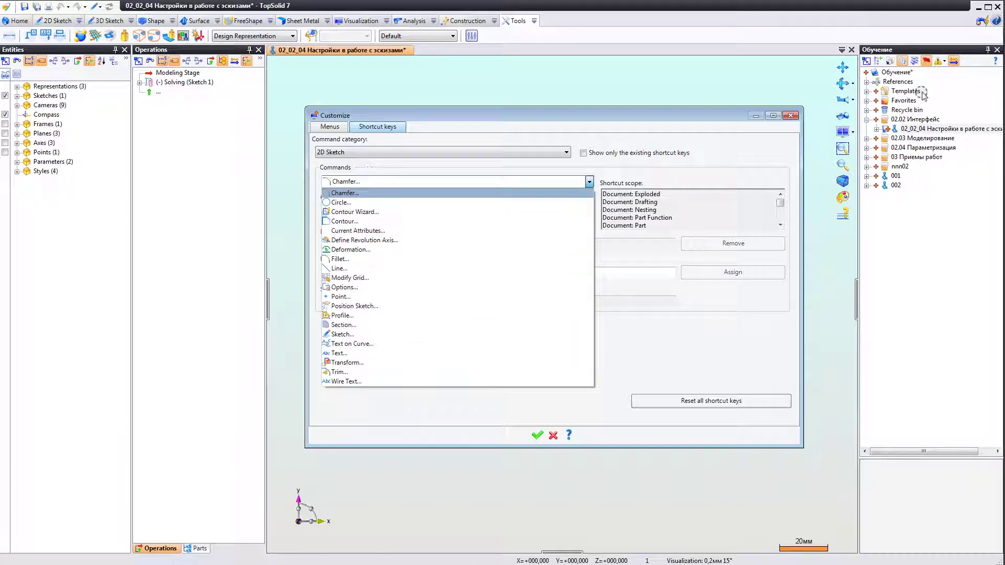
left_click(859, 39)
left_click(355, 153)
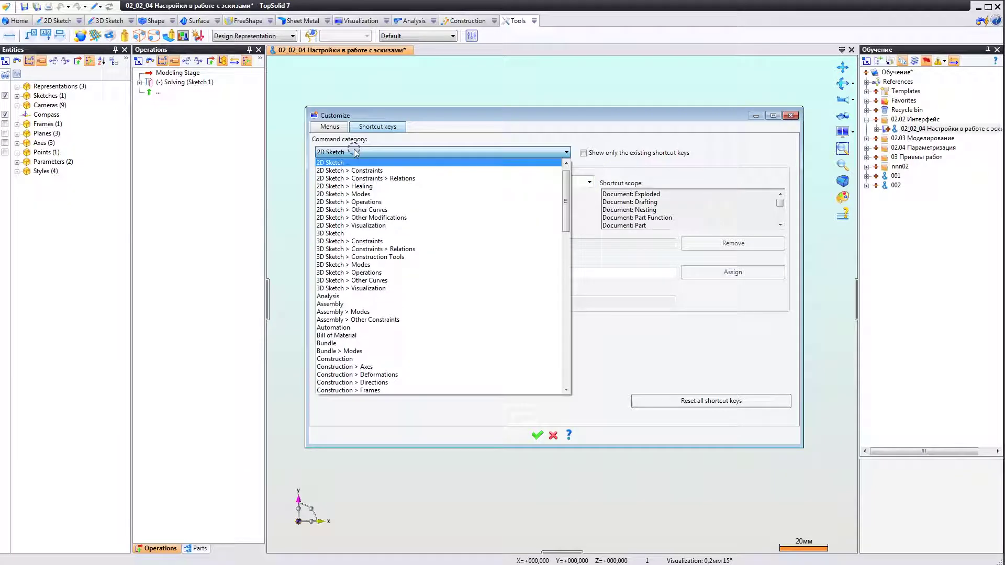
left_click(359, 195)
left_click(467, 180)
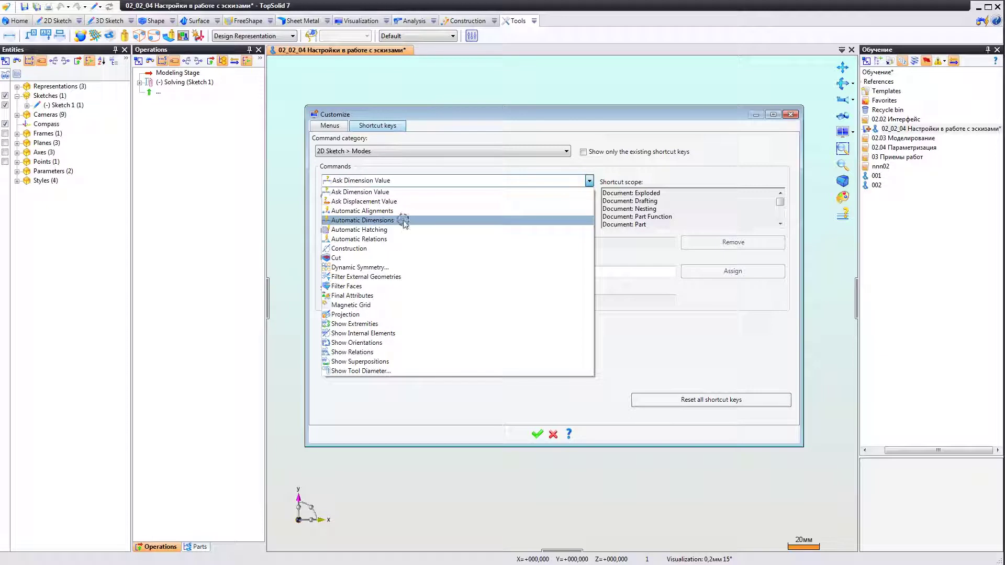
left_click(371, 222)
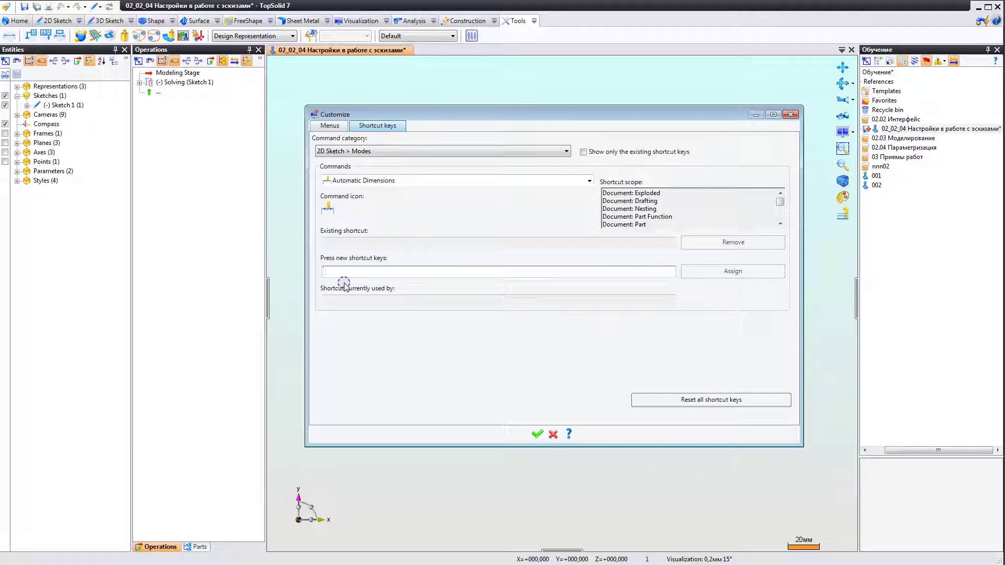
Replace the conflicting D with shortcut A for Automatic Dimensions and confirm
key("d")
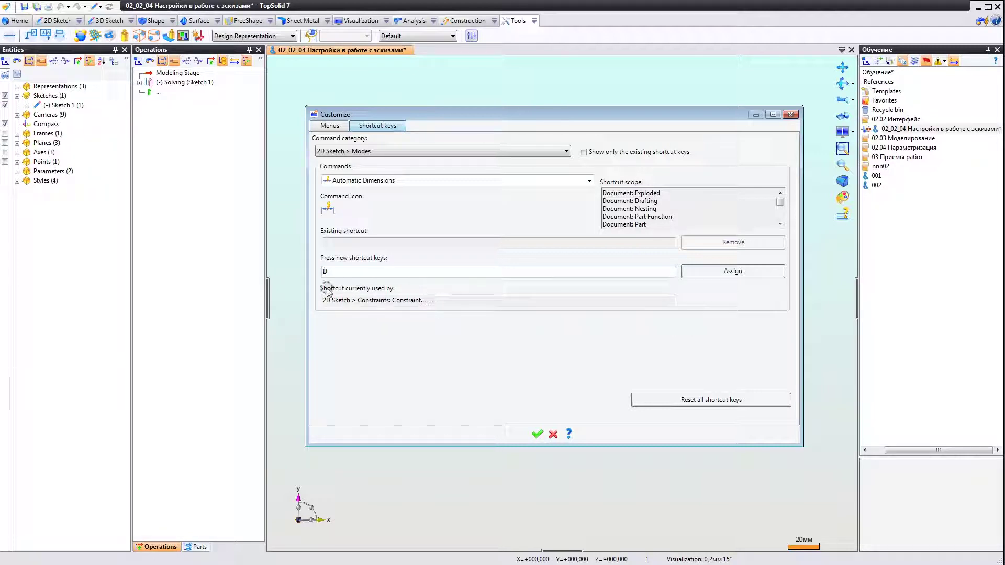
left_click_drag(441, 302, 312, 302)
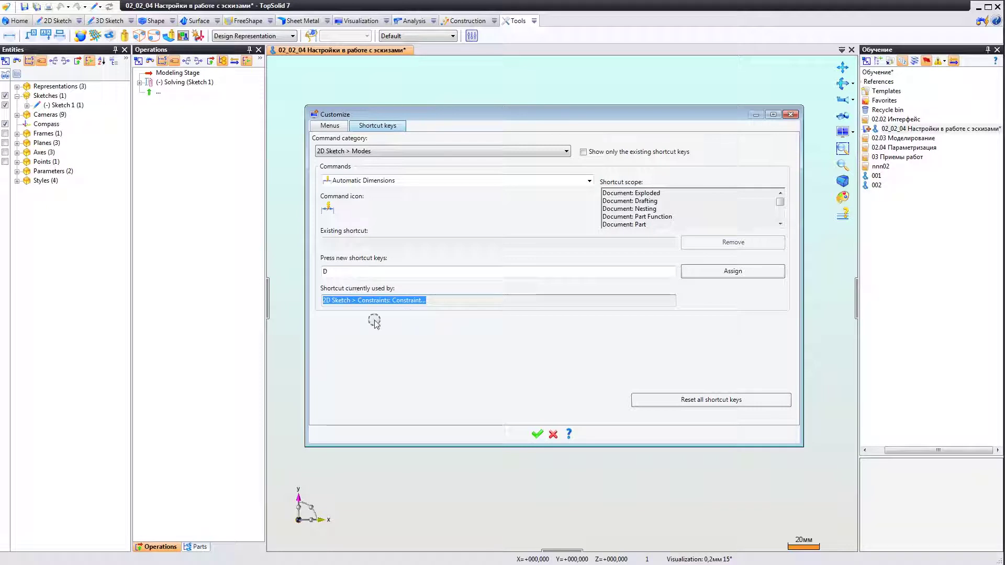
left_click(348, 271)
key("BackSpace")
key("a")
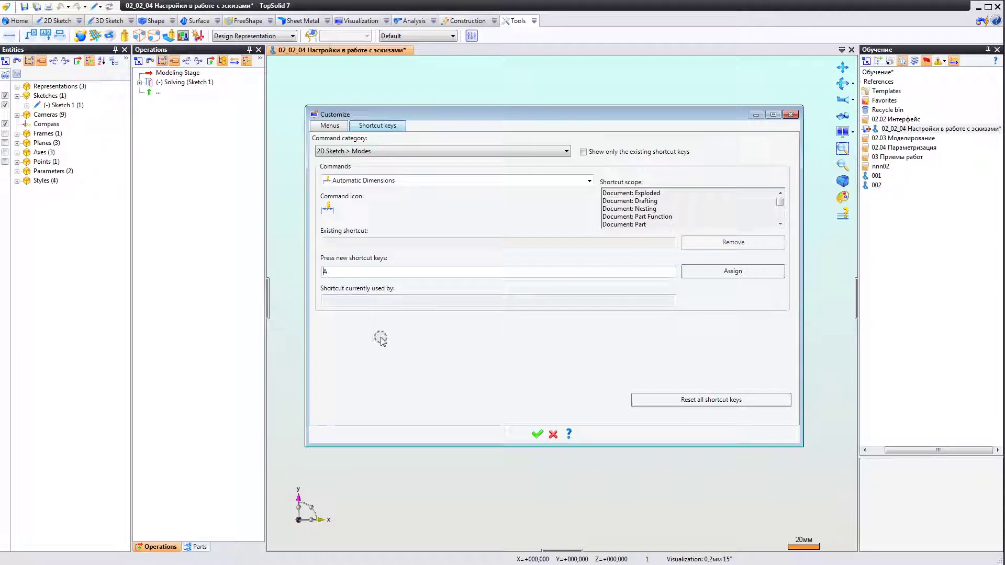
left_click(718, 272)
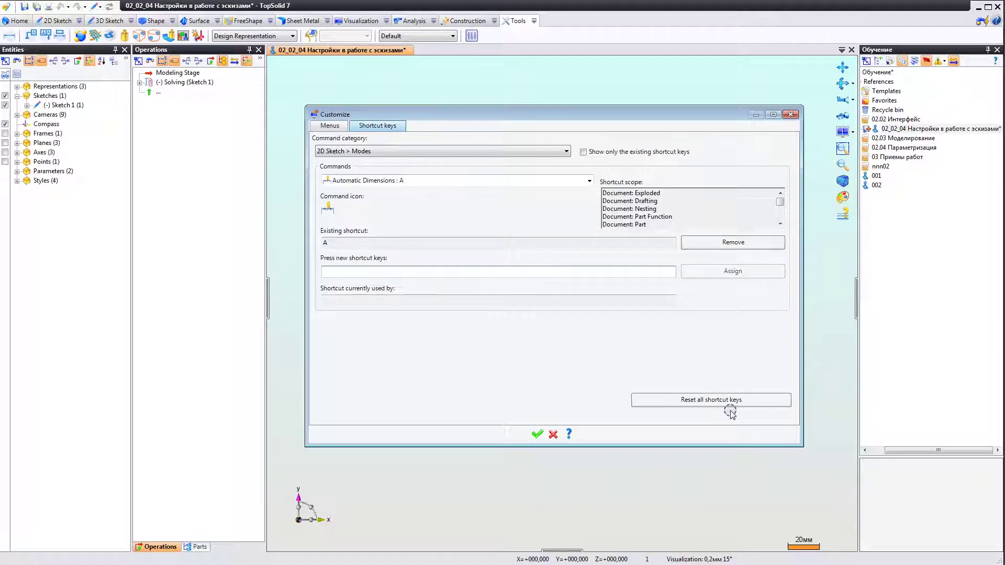
left_click(536, 435)
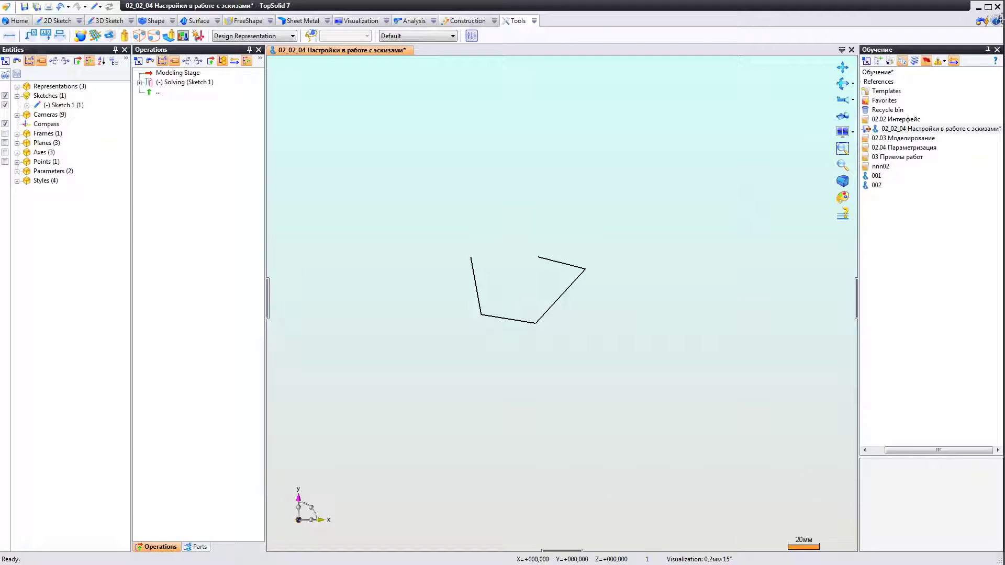
Check that Automatic Dimensions shows shortcut A, then reopen Sketch 1 for editing
left_click(55, 20)
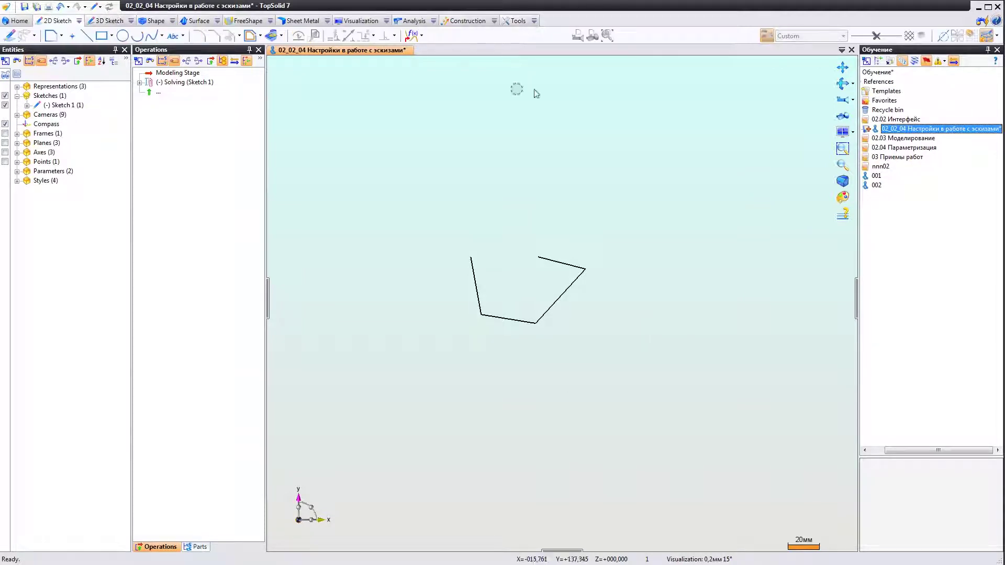
left_click(998, 37)
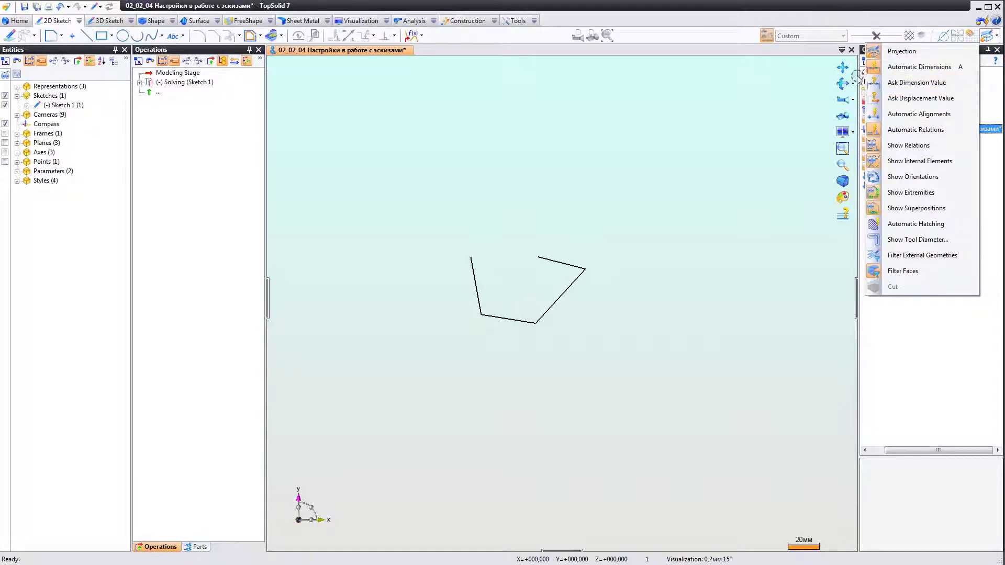
left_click(637, 208)
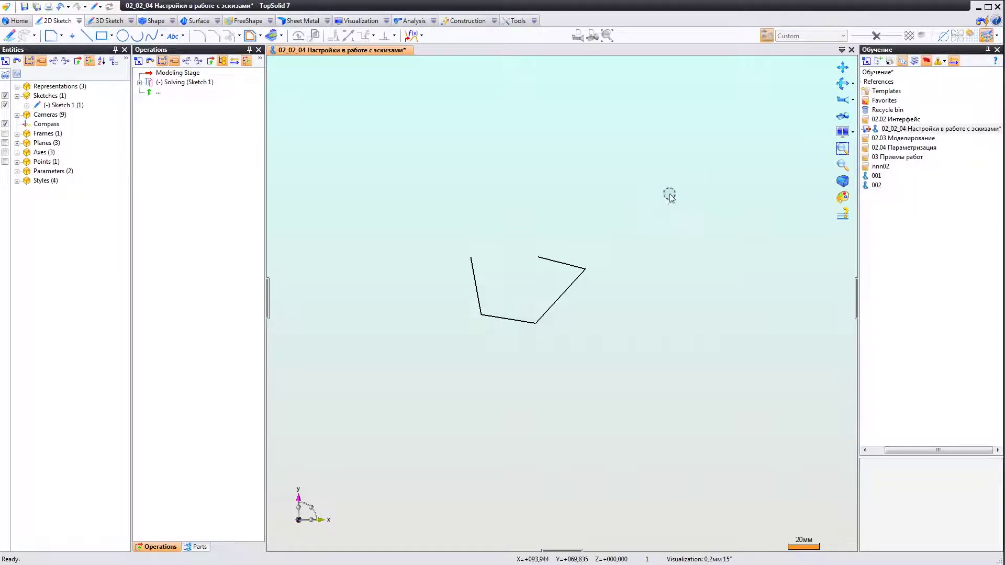
left_click(998, 36)
left_click(892, 70)
left_click(997, 36)
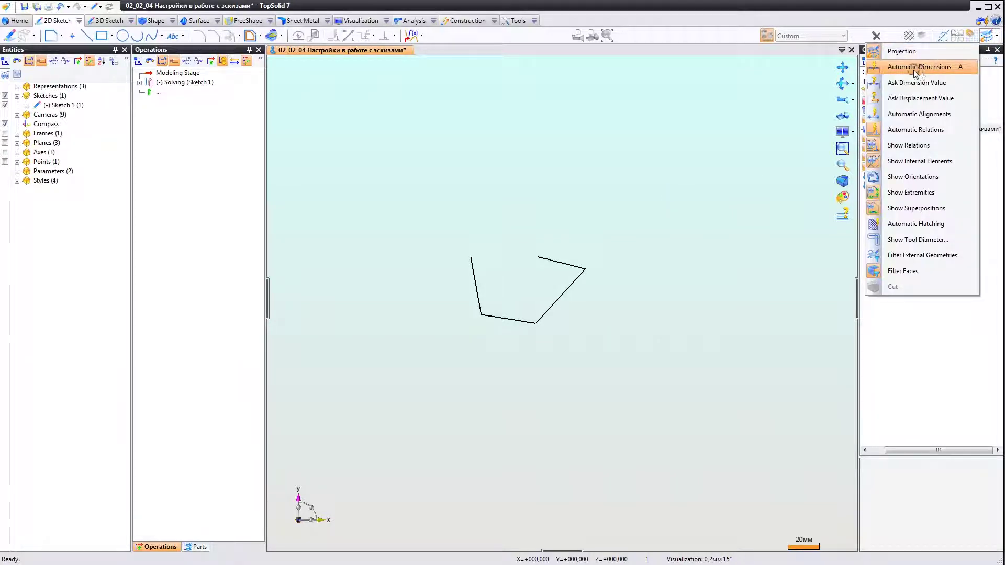
left_click(699, 155)
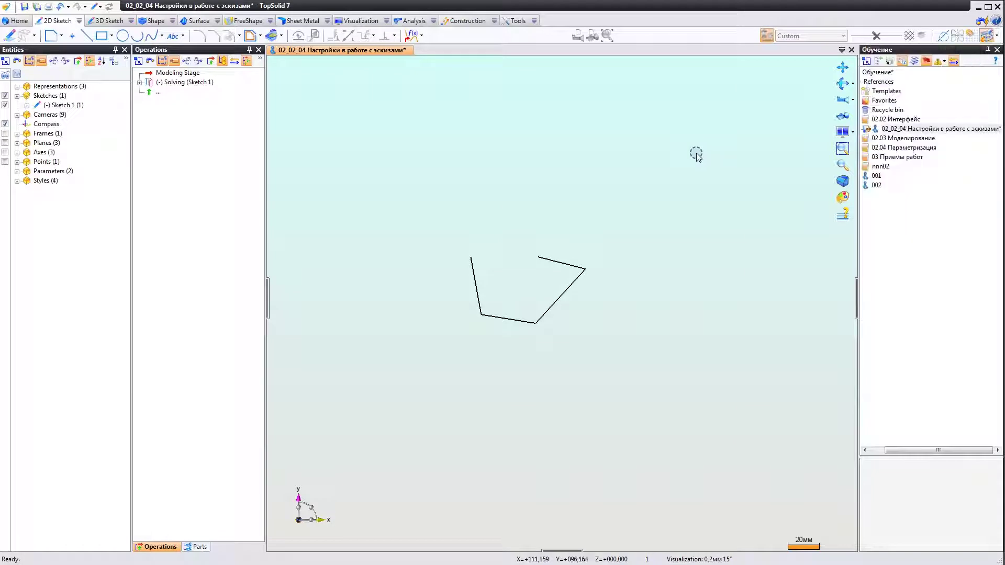
right_click(551, 263)
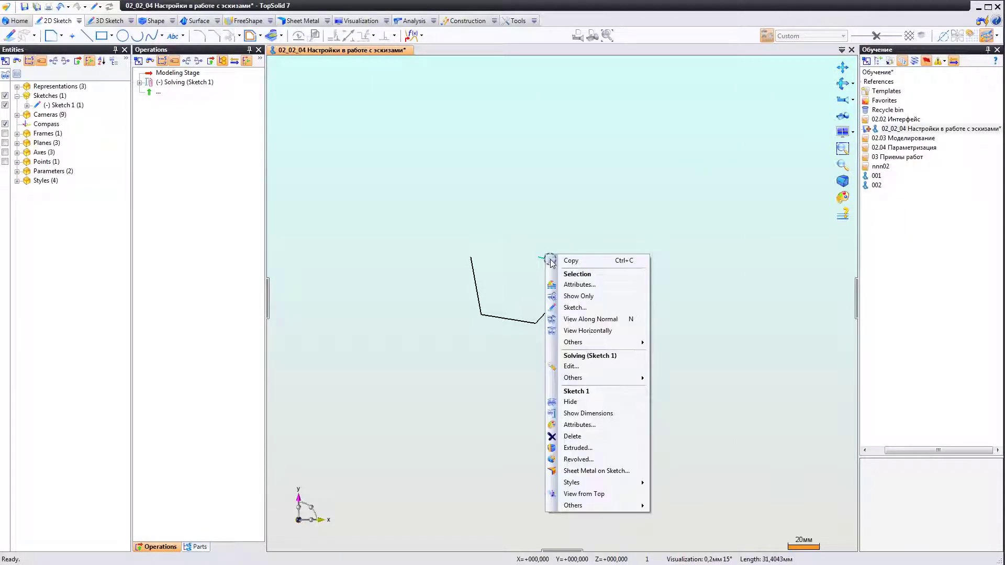
left_click(575, 365)
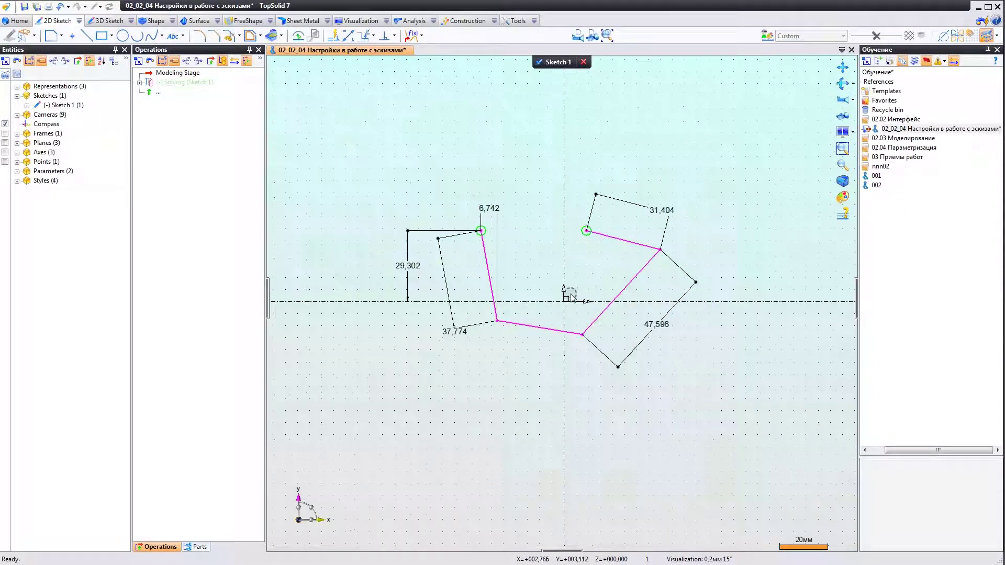
Apply a 77 mm offset to the zigzag profile
left_click(252, 39)
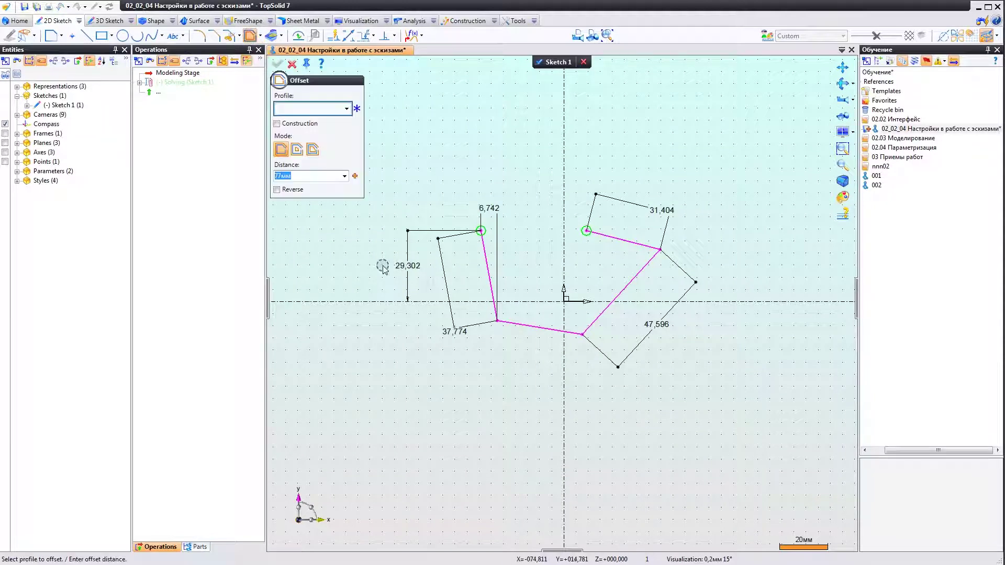
left_click(489, 272)
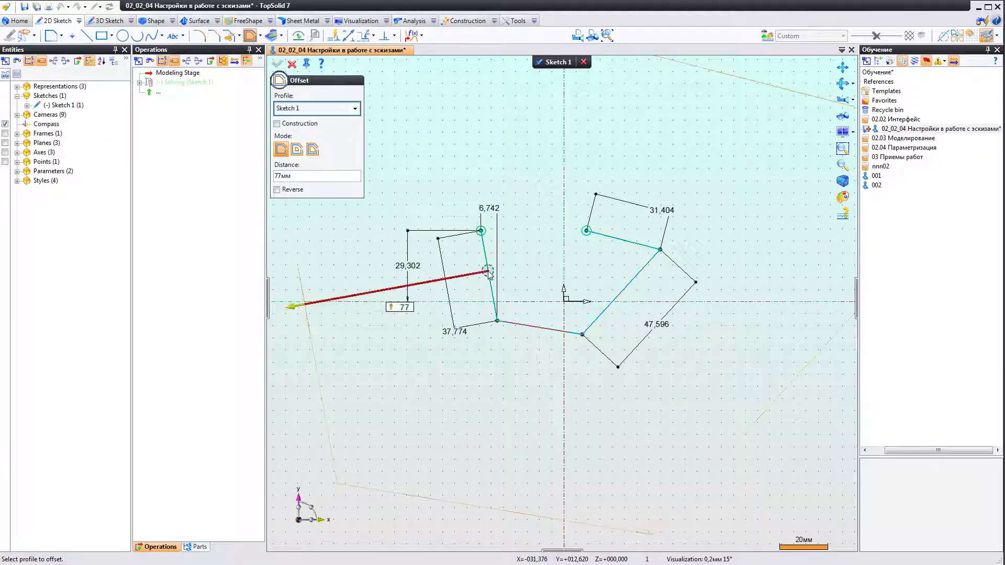
scroll(488, 273, "down", 3)
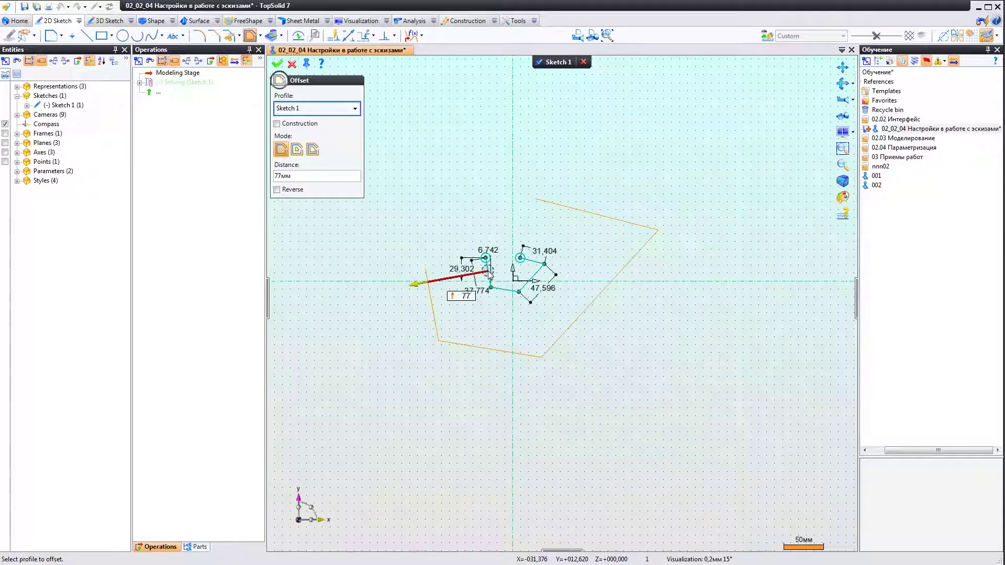
middle_click(416, 282)
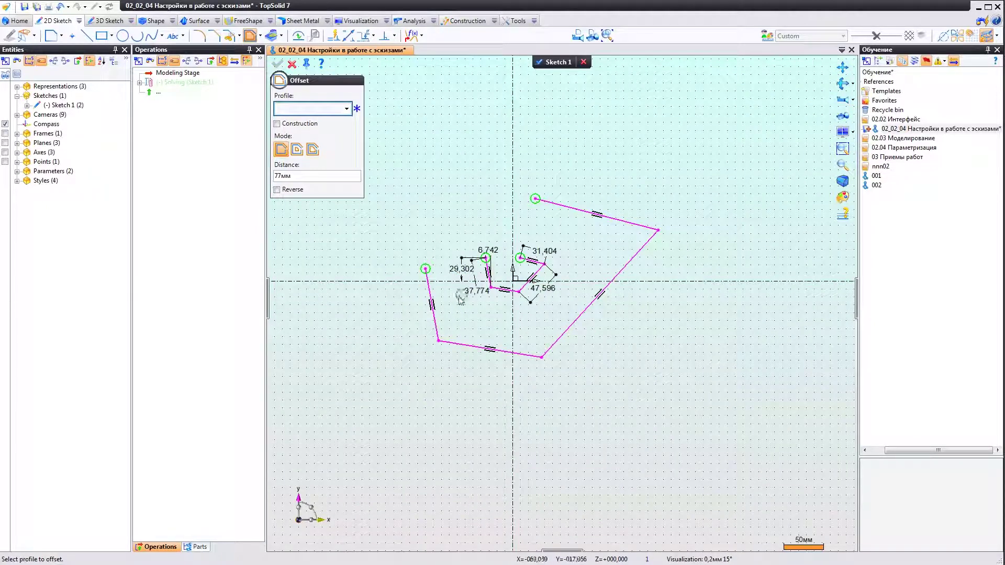
left_click(423, 272)
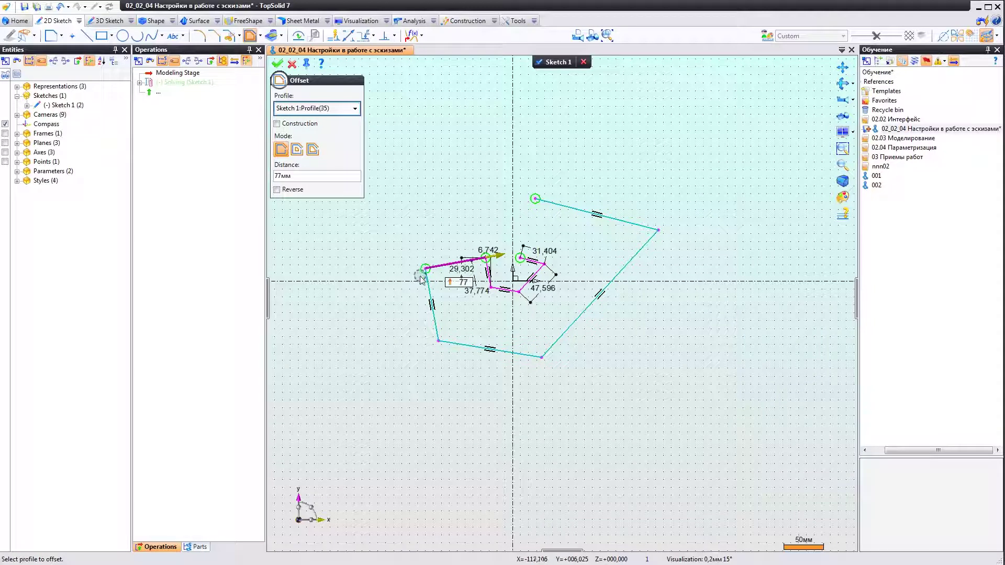
middle_click(422, 280)
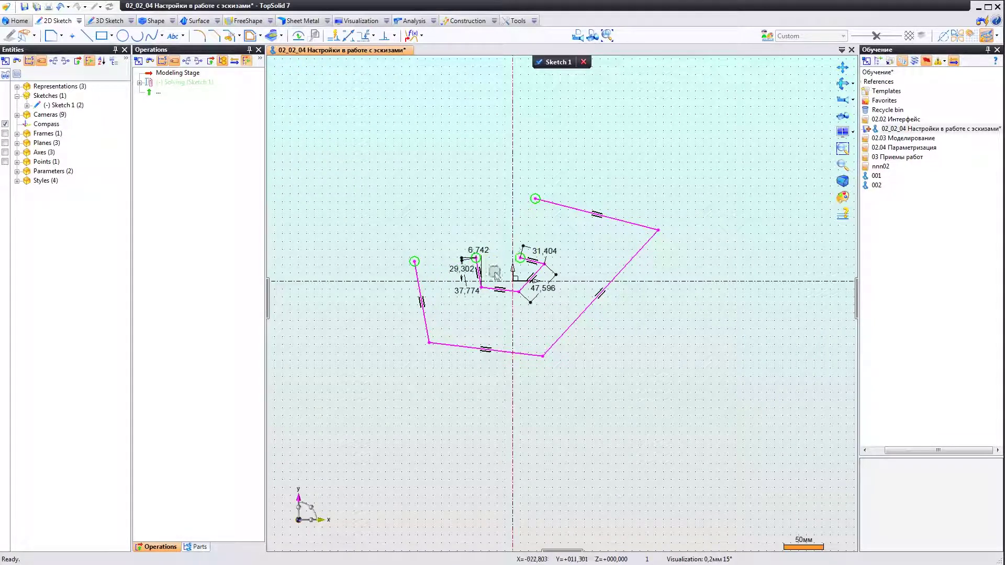
scroll(493, 271, "up", 1)
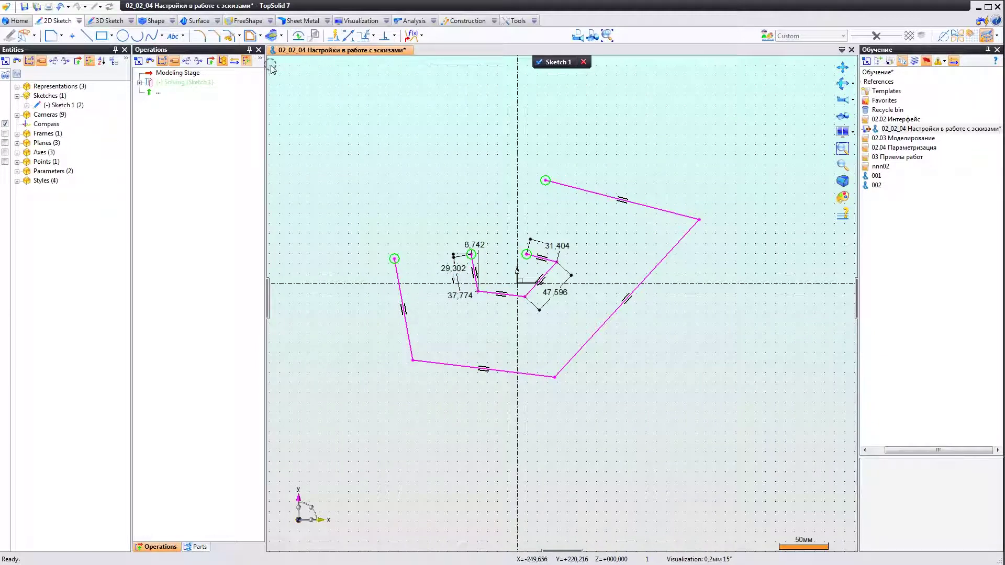
Create successive offset copies of the profile at 39, 46 and 18 mm
left_click(249, 35)
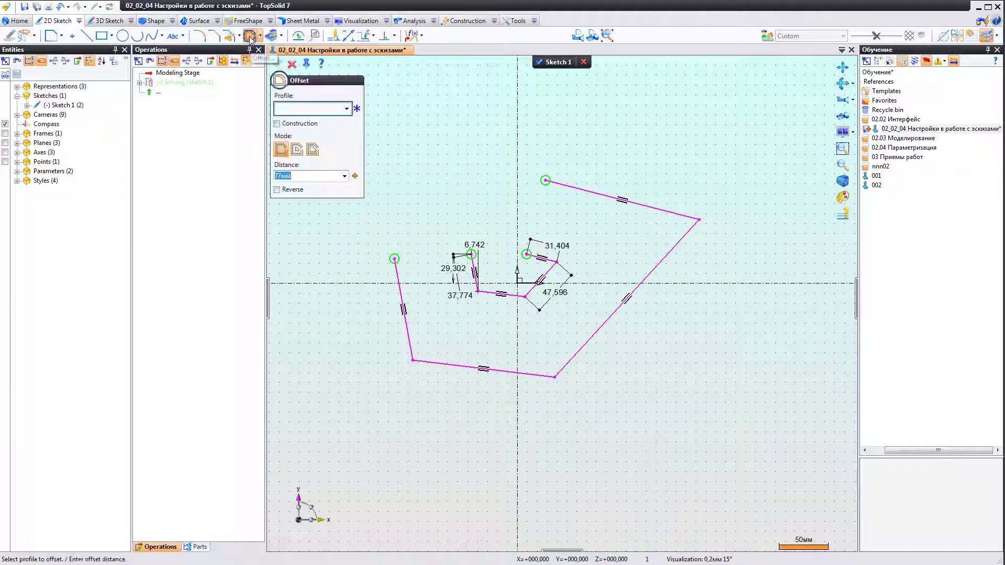
left_click(394, 272)
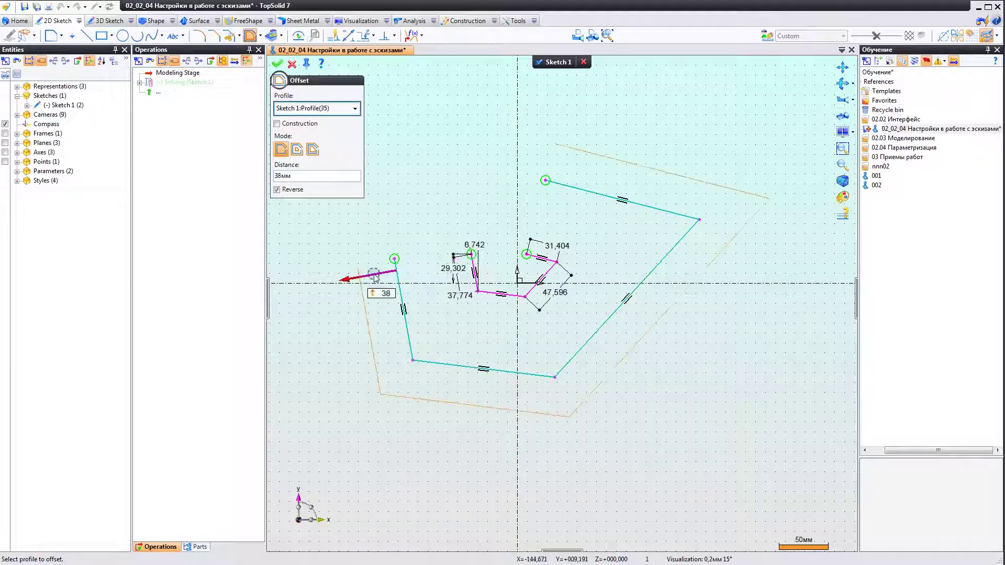
left_click(277, 64)
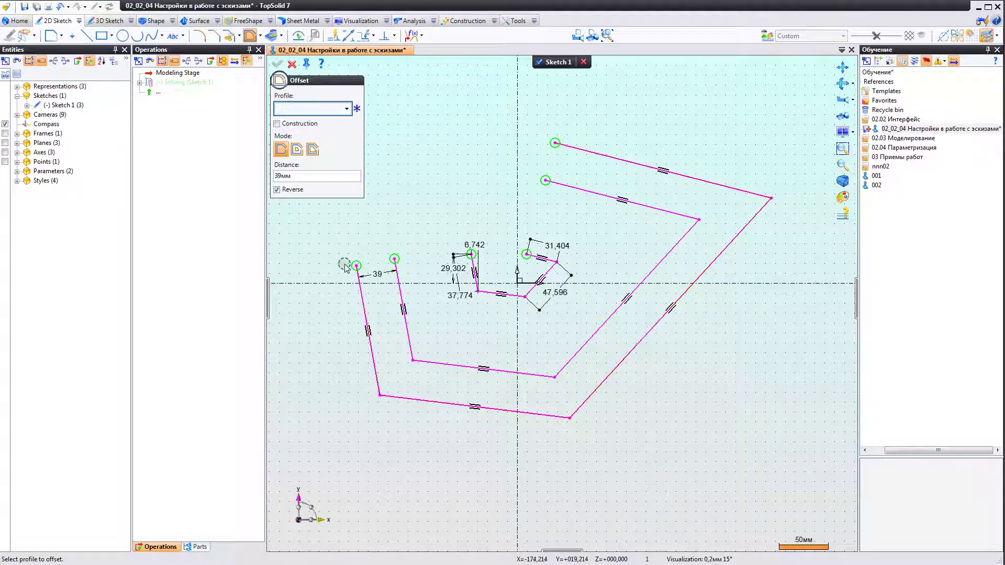
left_click(357, 289)
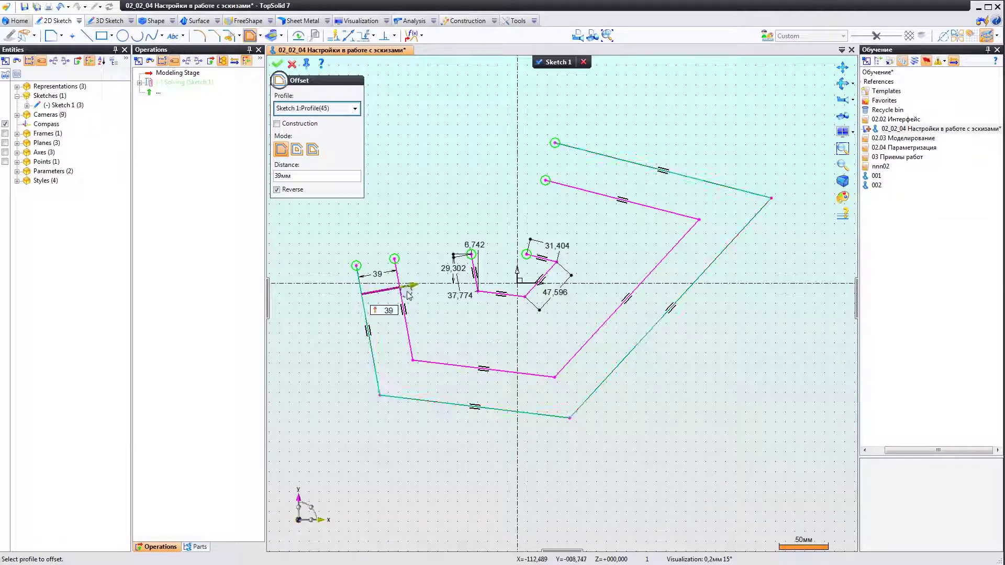
left_click(328, 313)
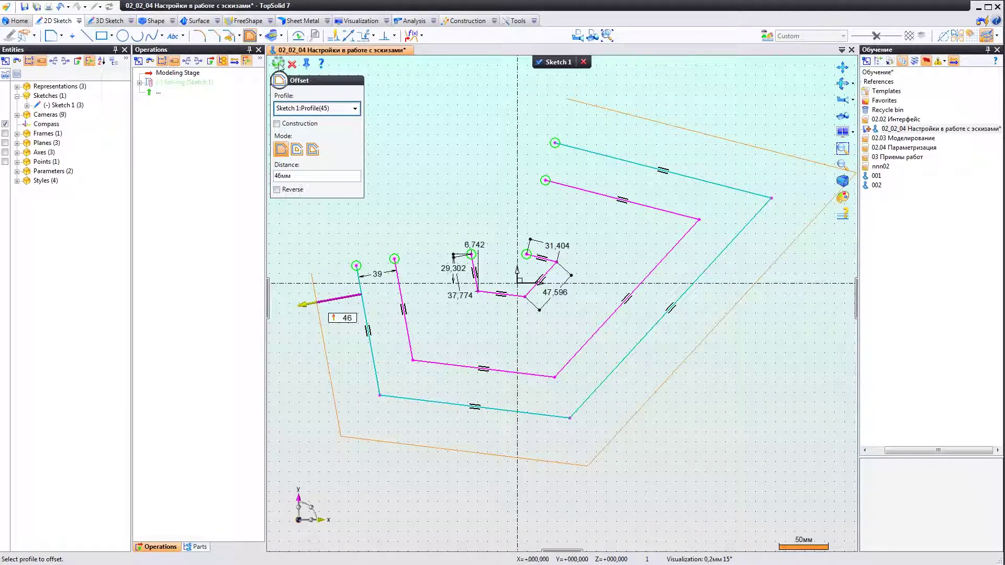
left_click(278, 64)
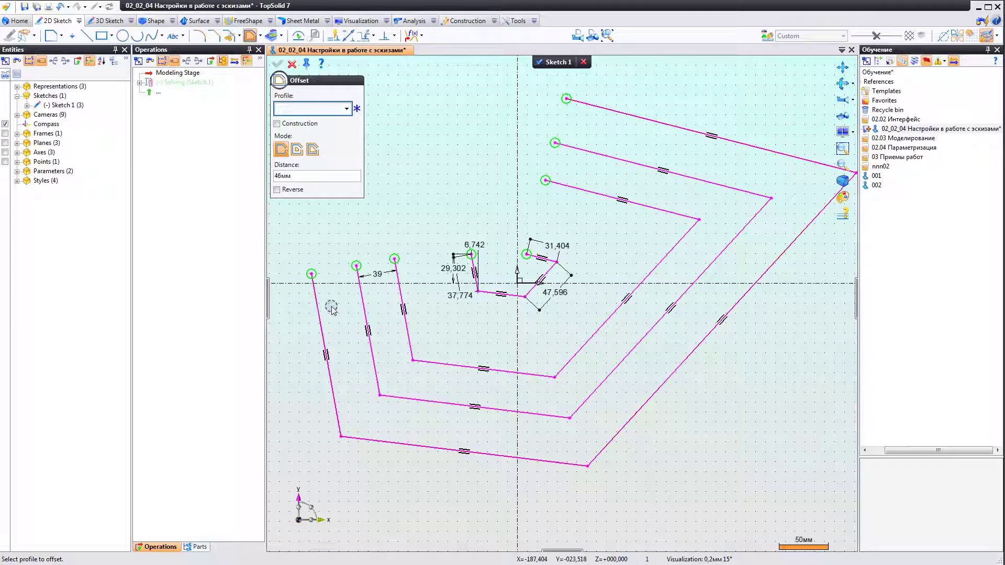
scroll(329, 319, "down", 1)
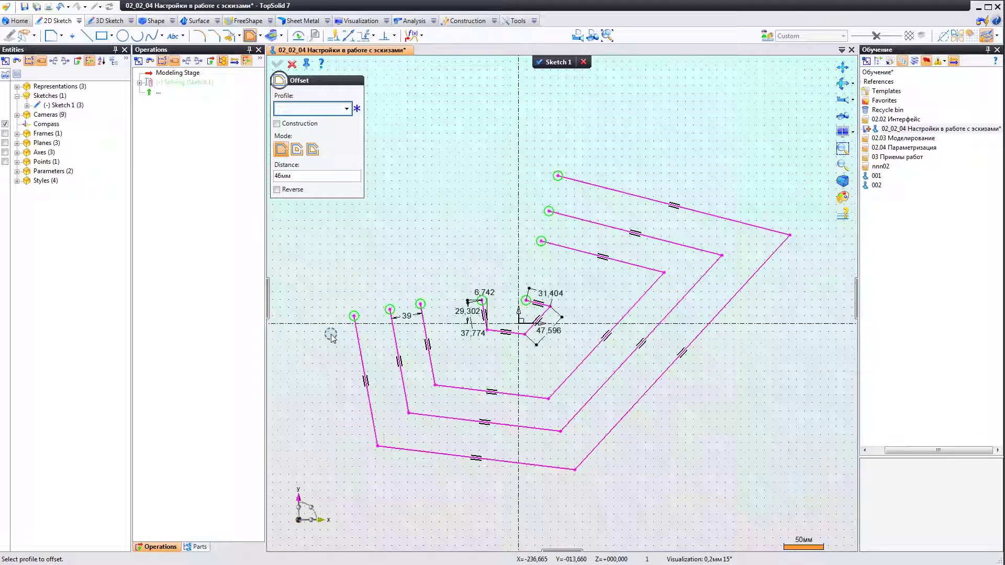
left_click(358, 343)
left_click_drag(387, 346, 384, 345)
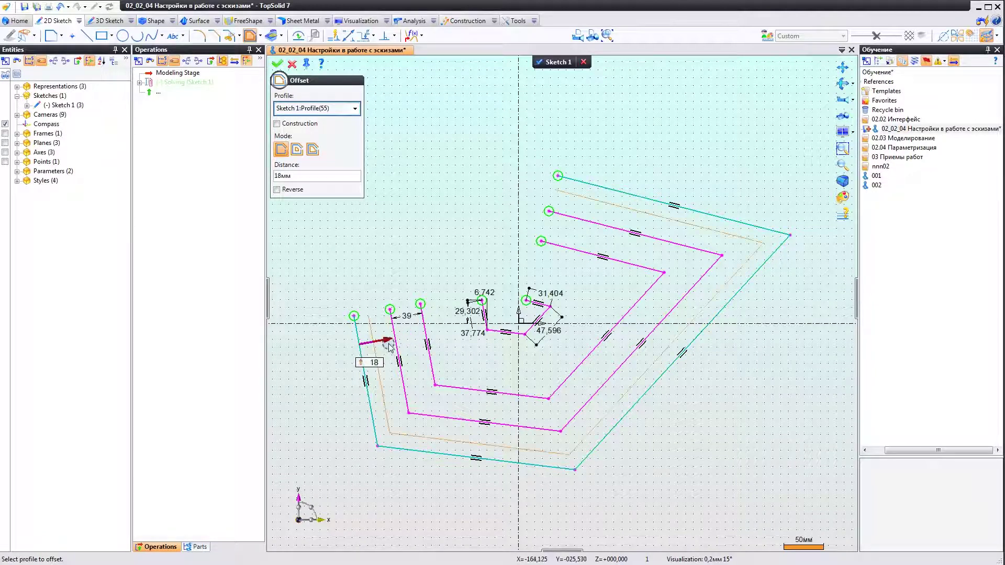
right_click(403, 268)
left_click(419, 273)
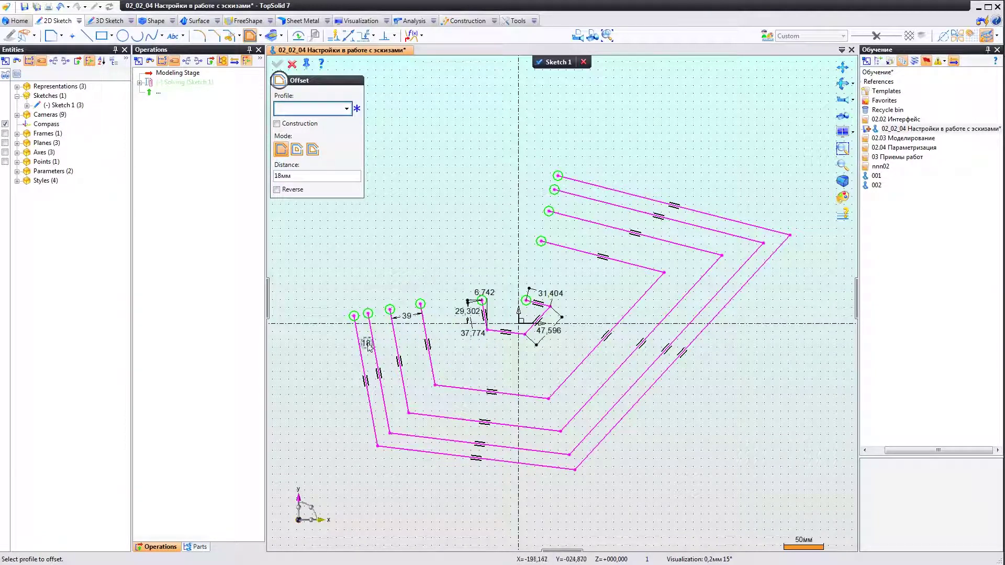
key("Escape")
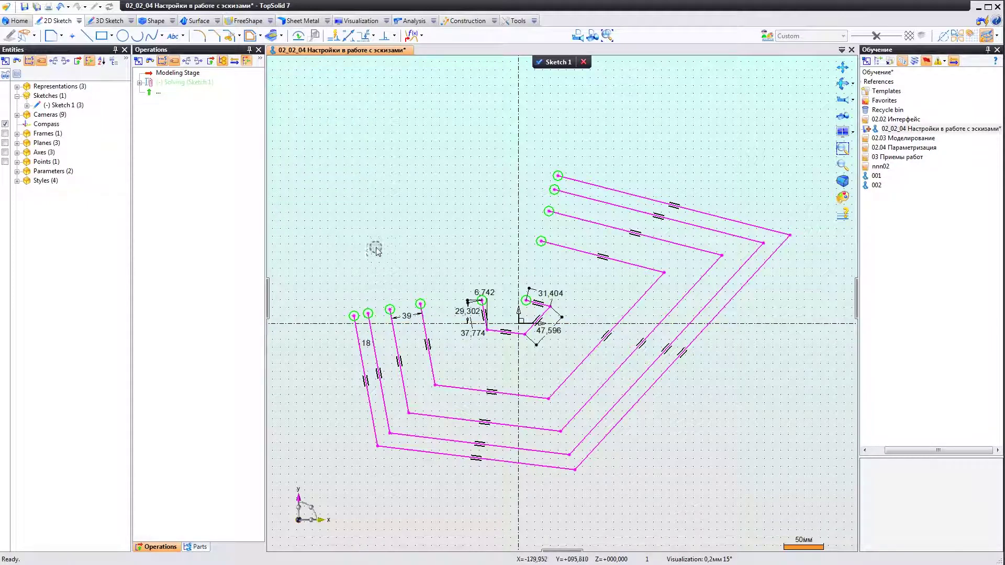
Box-select all sketch geometry and delete it
scroll(352, 253, "down", 2)
left_click_drag(284, 143, 672, 430)
key("Delete")
left_click(101, 36)
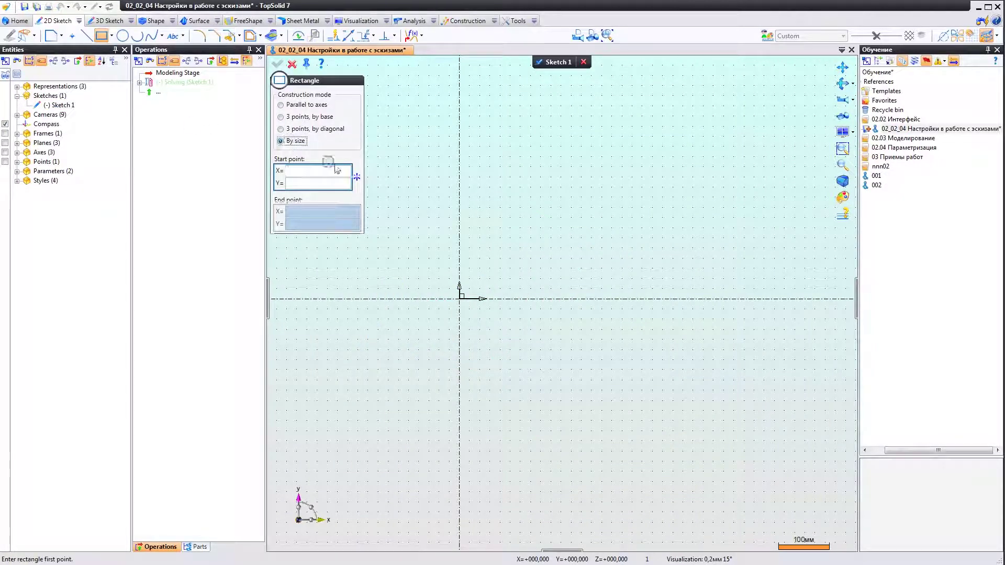
left_click(281, 141)
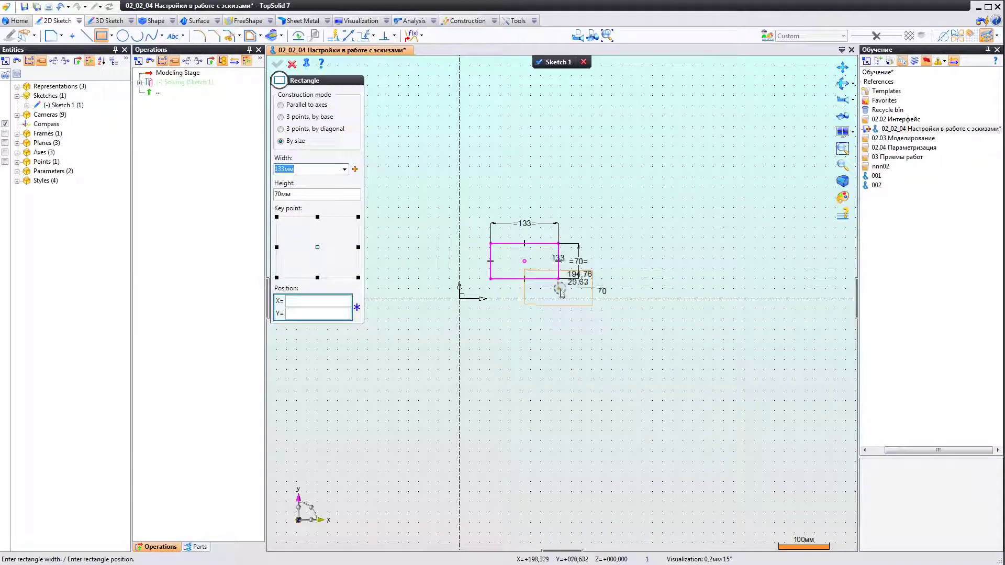
type("ф")
key("Return")
left_click(518, 303)
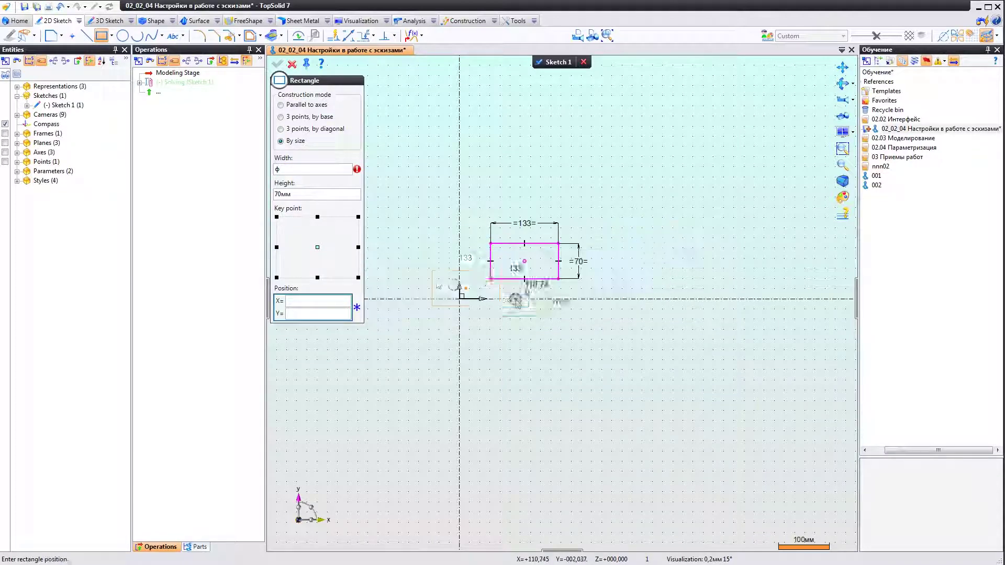
left_click(296, 170)
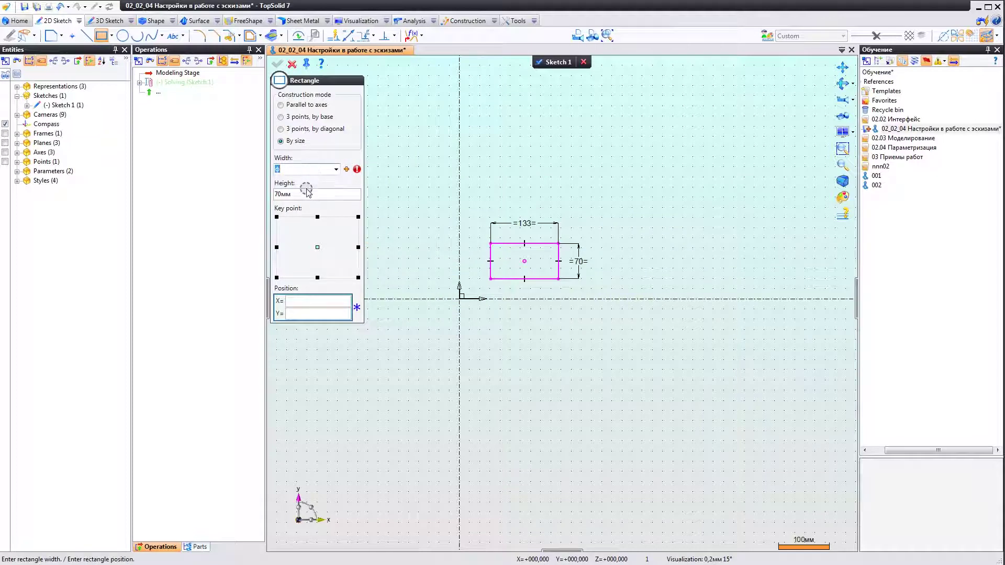
type("222")
key("Return")
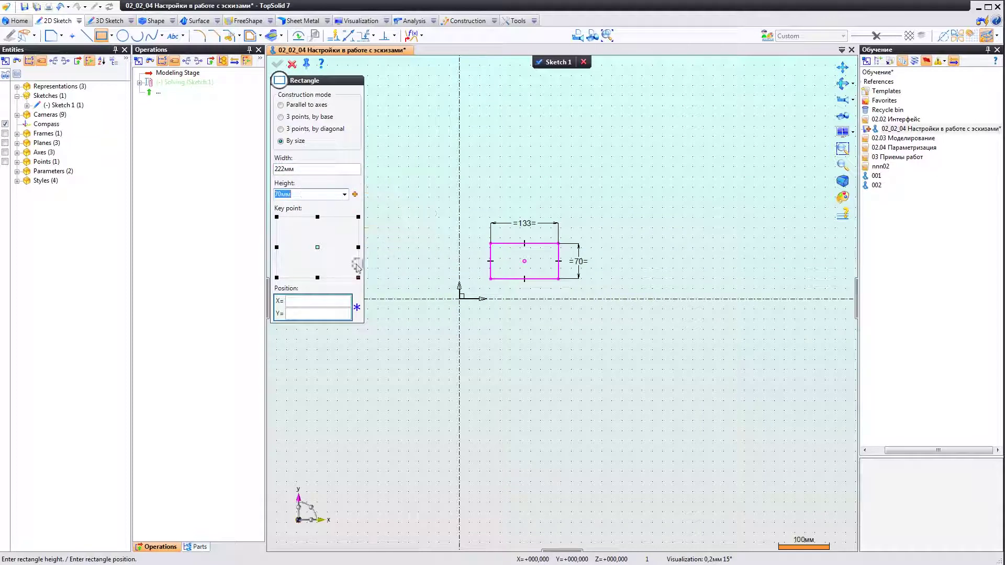
key("Return")
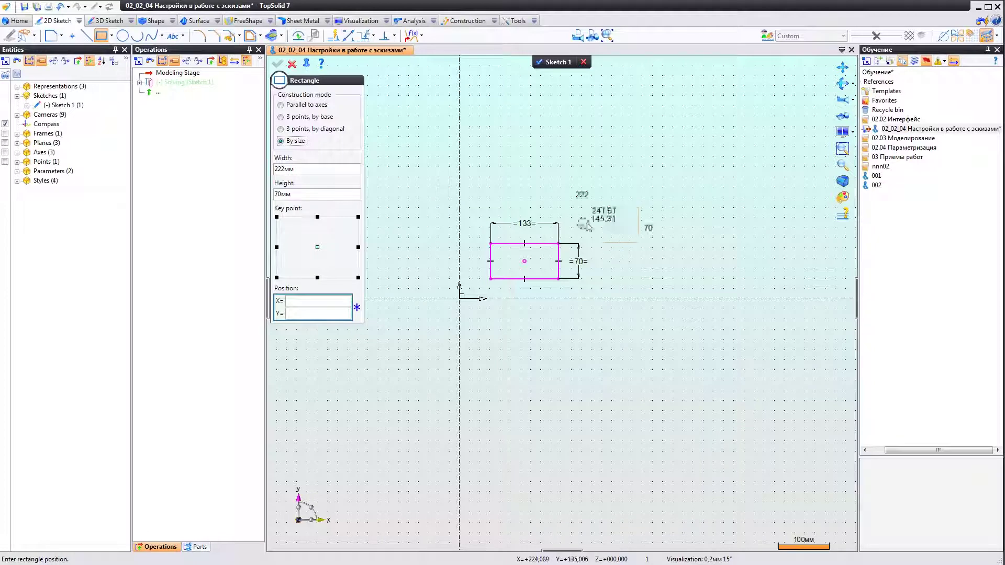
left_click(691, 193)
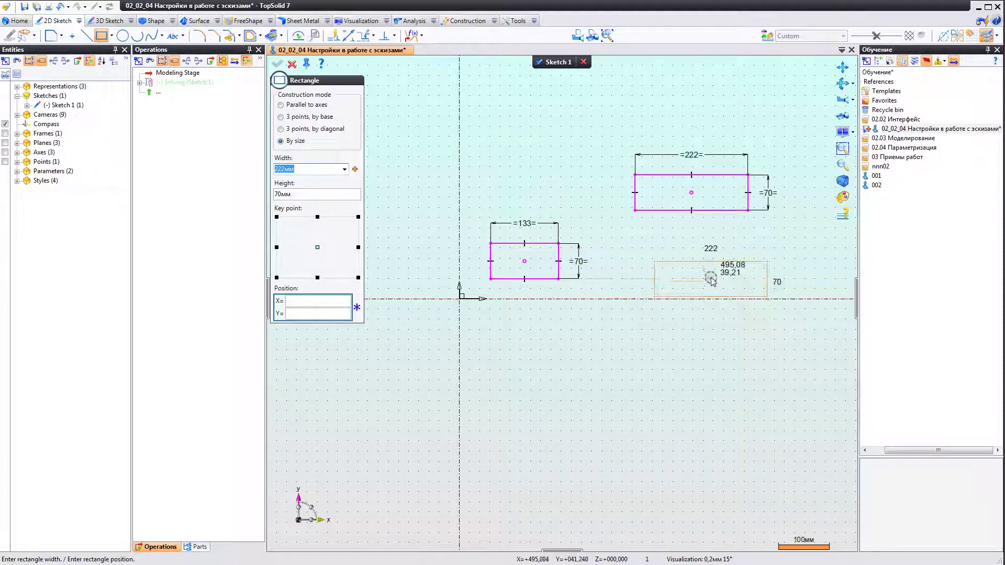
type("22")
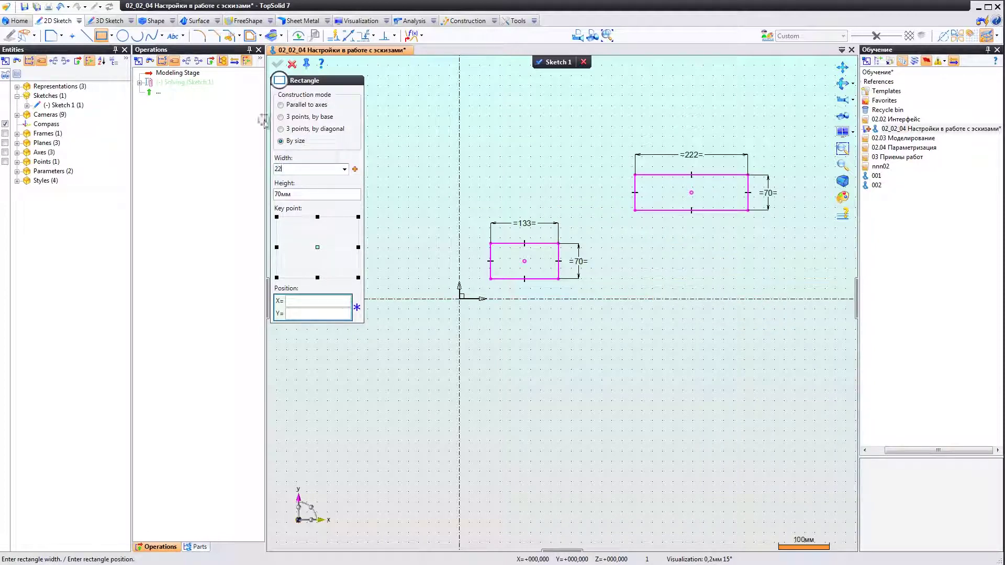
key("Return")
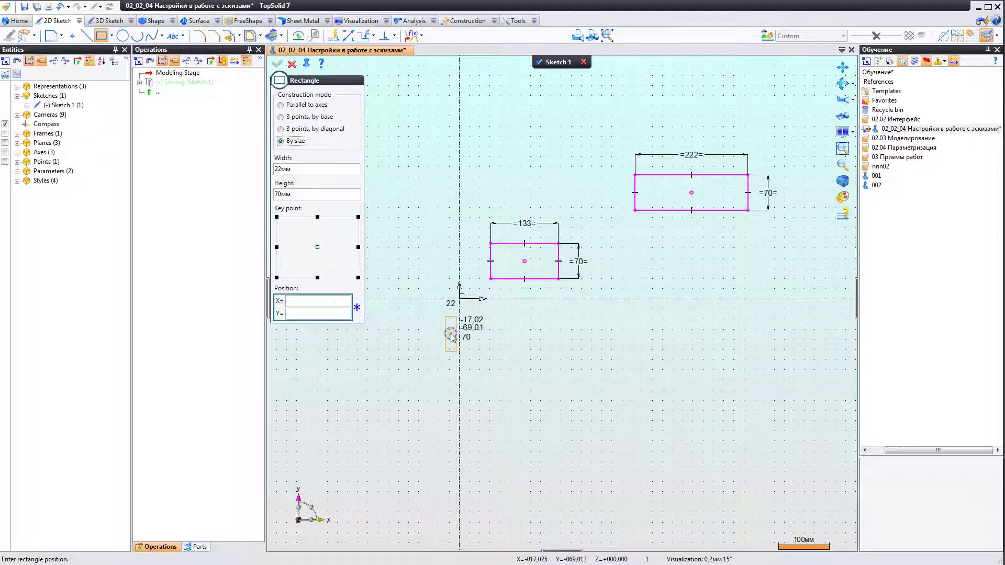
left_click(516, 343)
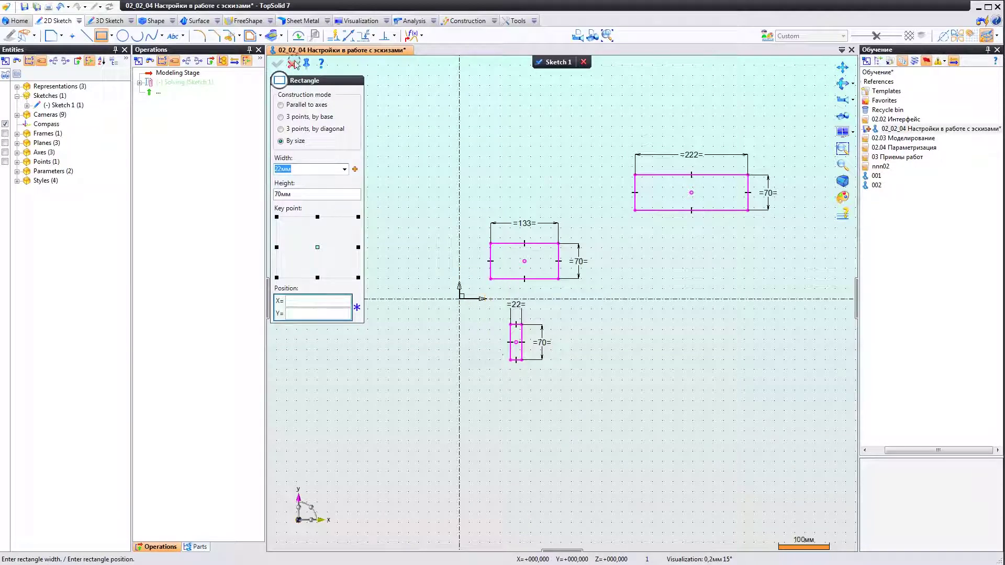
left_click(292, 63)
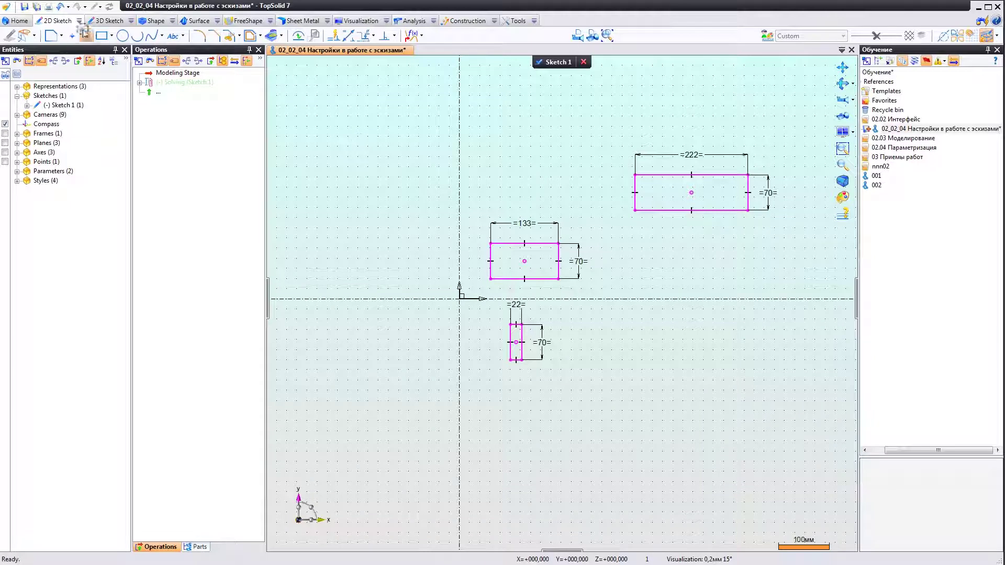
left_click(101, 36)
left_click(423, 189)
left_click(521, 156)
left_click(632, 249)
left_click(698, 358)
left_click(627, 393)
left_click(535, 425)
left_click(429, 374)
left_click(415, 255)
left_click(579, 187)
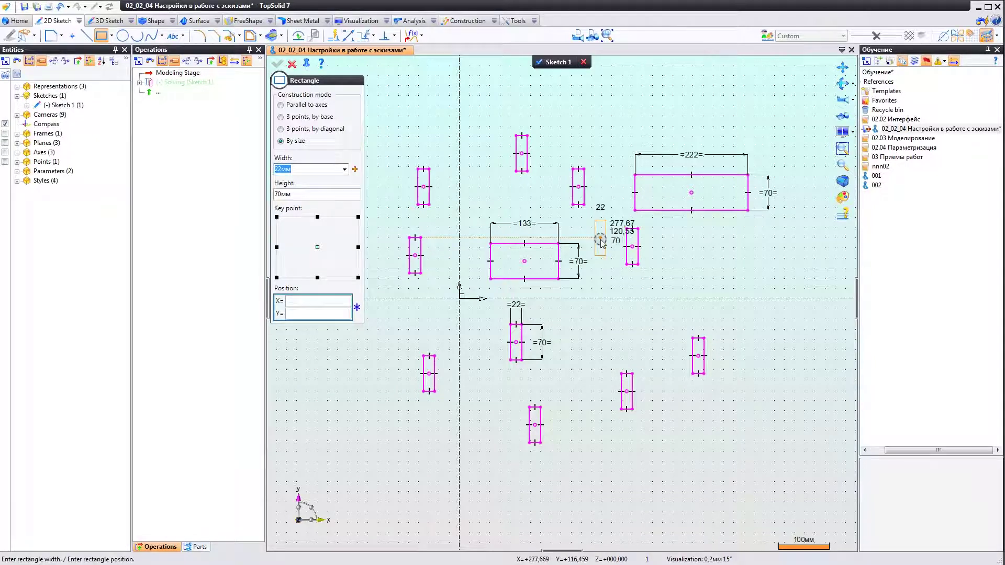
key("Escape")
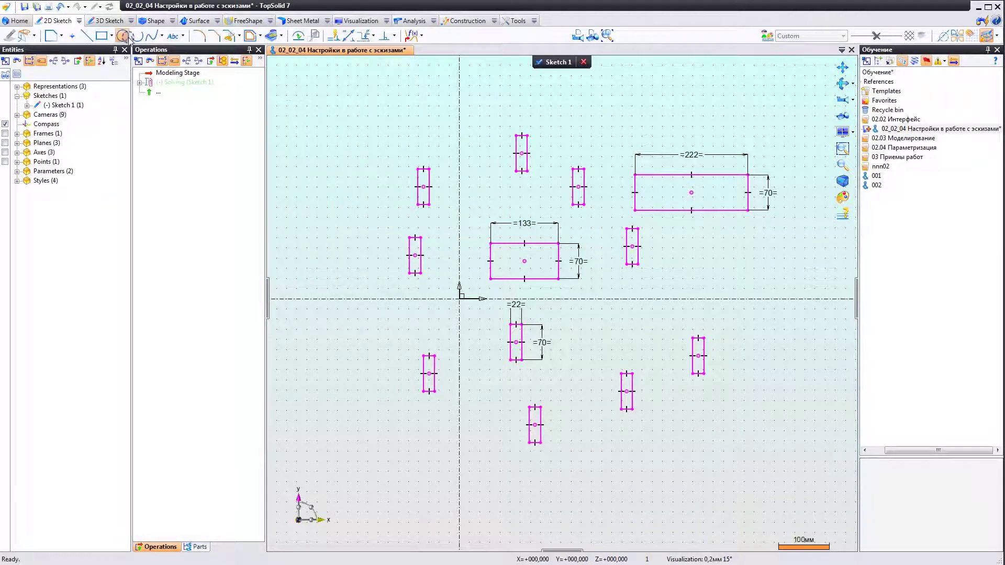
left_click(101, 35)
left_click(417, 116)
left_click(496, 109)
left_click(486, 184)
left_click(621, 267)
left_click(608, 190)
left_click(609, 155)
left_click(415, 312)
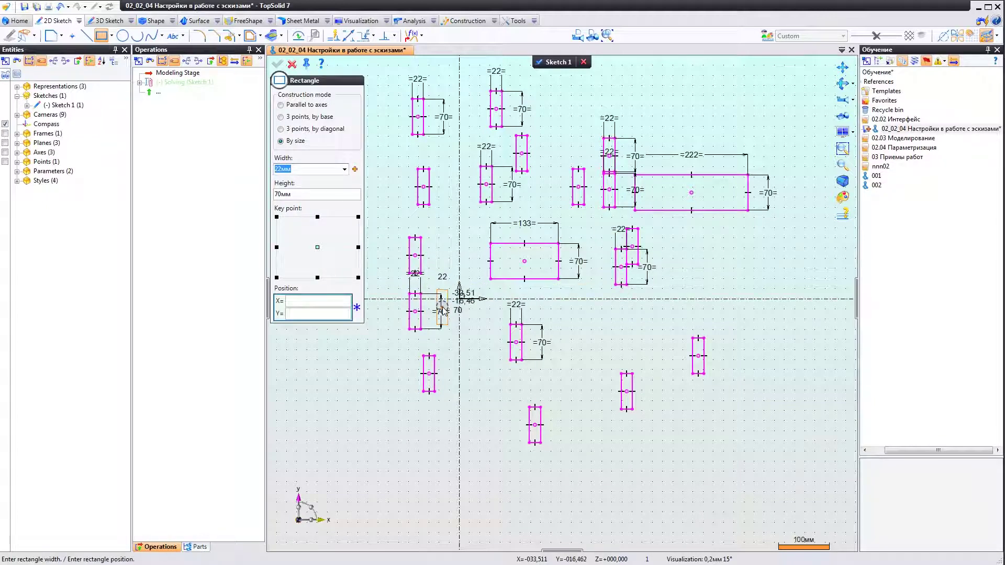
scroll(523, 317, "down", 3)
key("Escape")
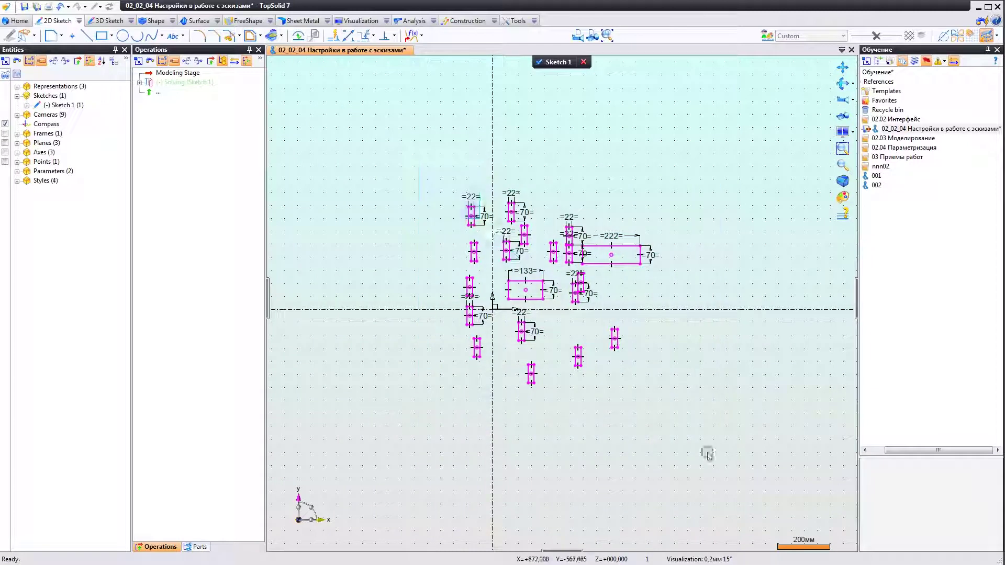
key("ctrl+a")
key("Delete")
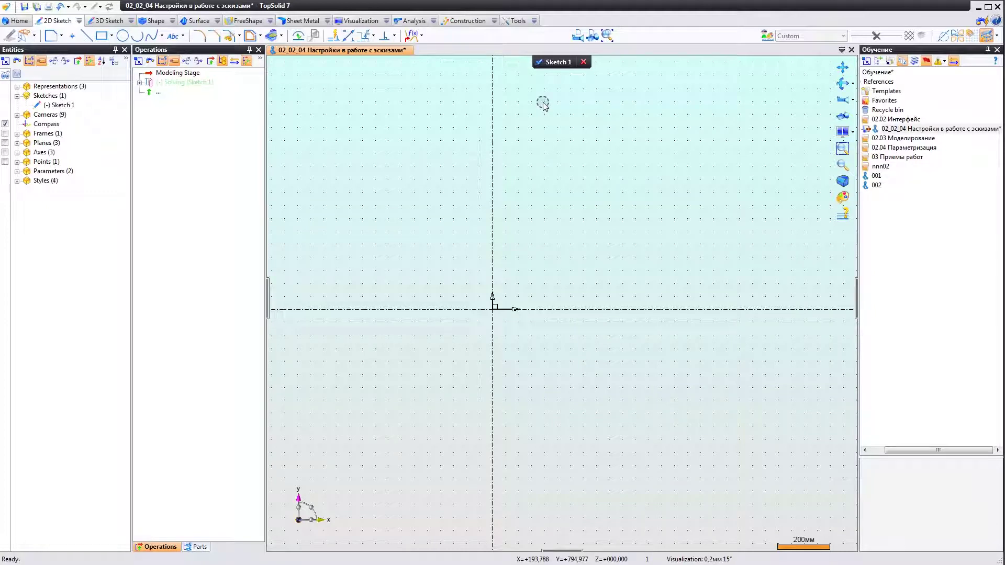
Adjust the sketch settings and draw an open three-segment zigzag line
left_click(986, 37)
left_click(979, 51)
left_click(996, 36)
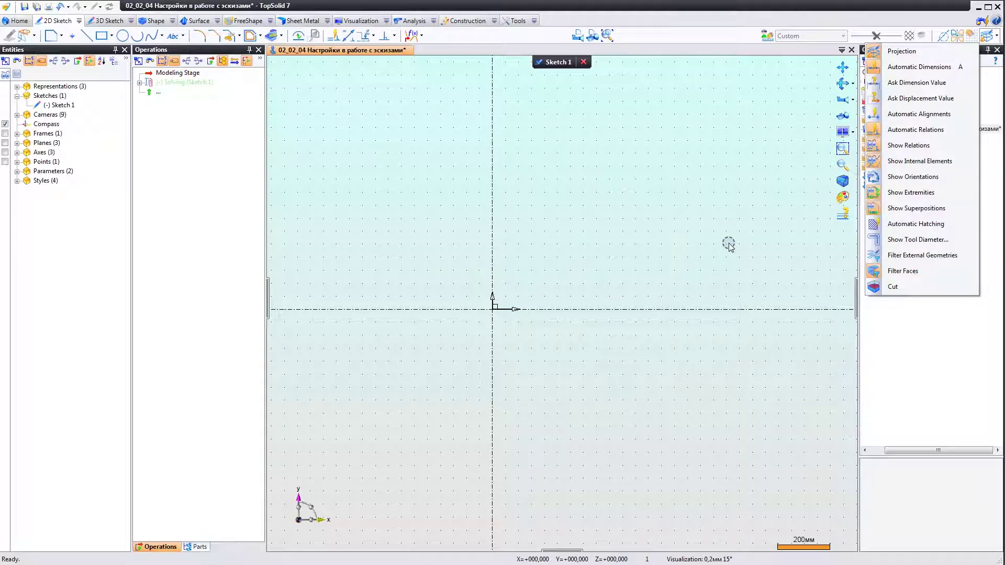
left_click(52, 35)
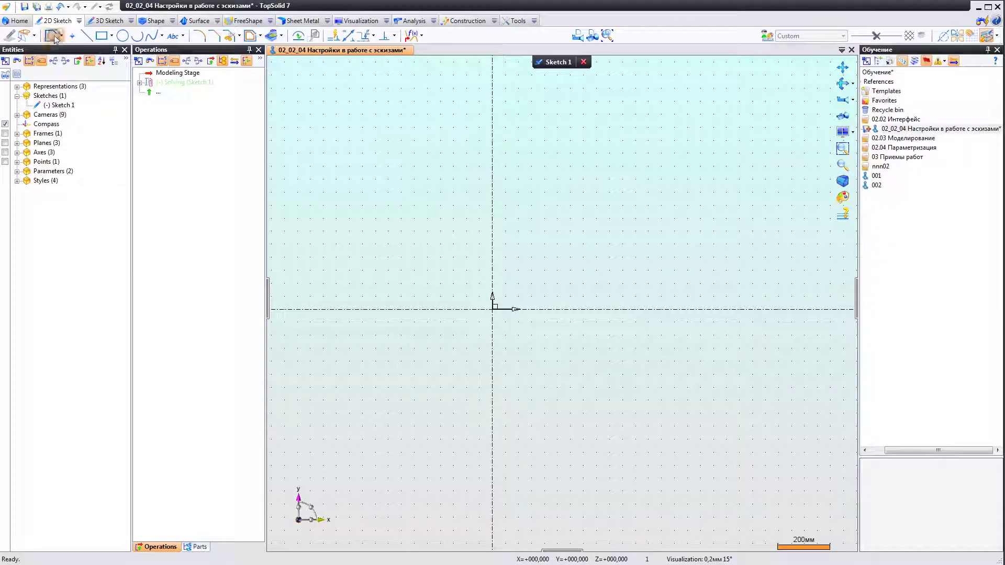
left_click(394, 260)
left_click(576, 203)
left_click(679, 416)
left_click(439, 416)
key("Escape")
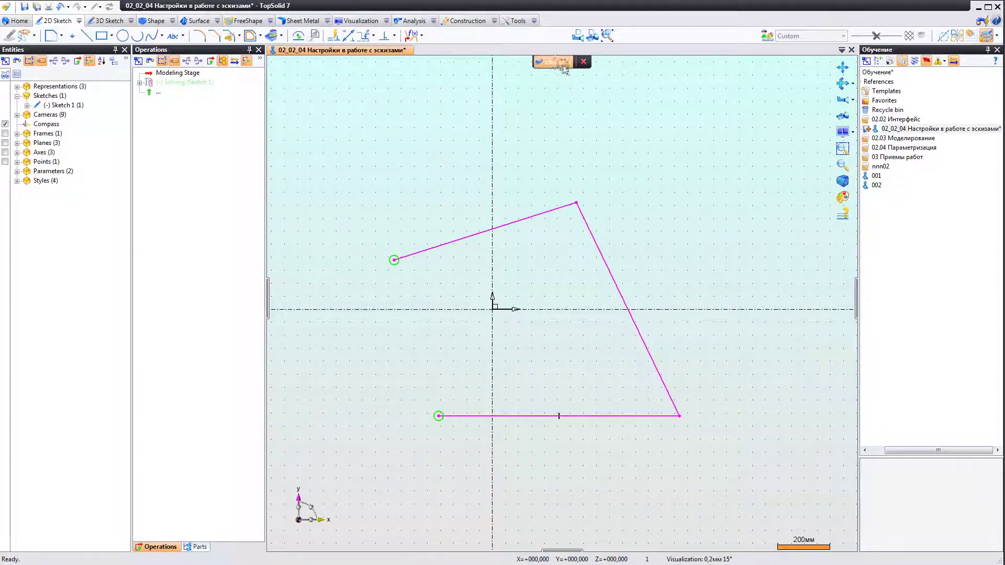
Close Sketch 1 and orbit the view to see the profile in 3D
left_click(552, 64)
mouse_move(590, 303)
middle_mouse_down()
mouse_move(636, 384)
mouse_move(563, 296)
mouse_move(568, 269)
mouse_move(549, 330)
mouse_move(566, 347)
middle_mouse_up()
scroll(563, 296, "up", 2)
scroll(563, 295, "up", 3)
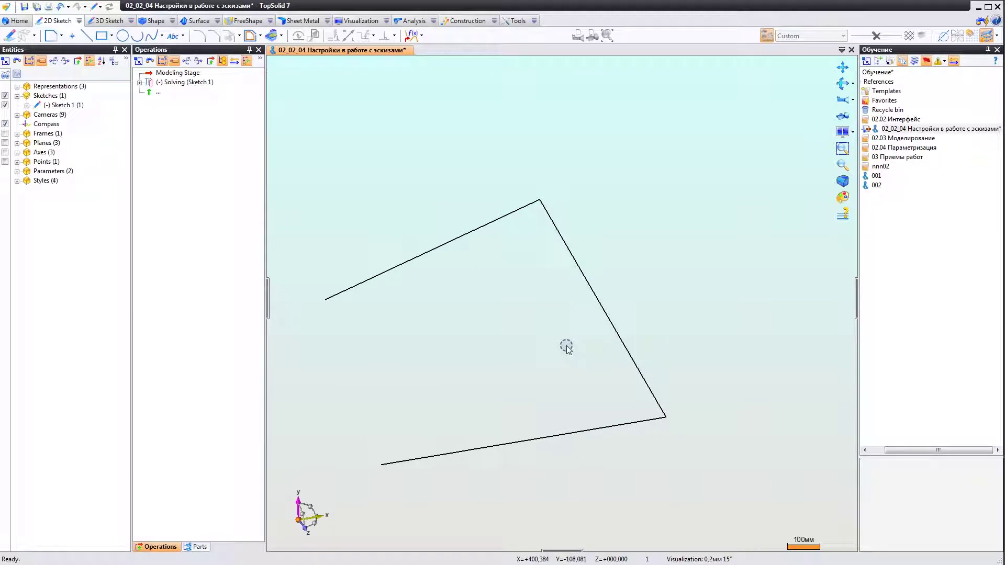
Pan and orbit around the profile, then start a new sketch from the viewport context menu
middle_click_drag(572, 359, 607, 357)
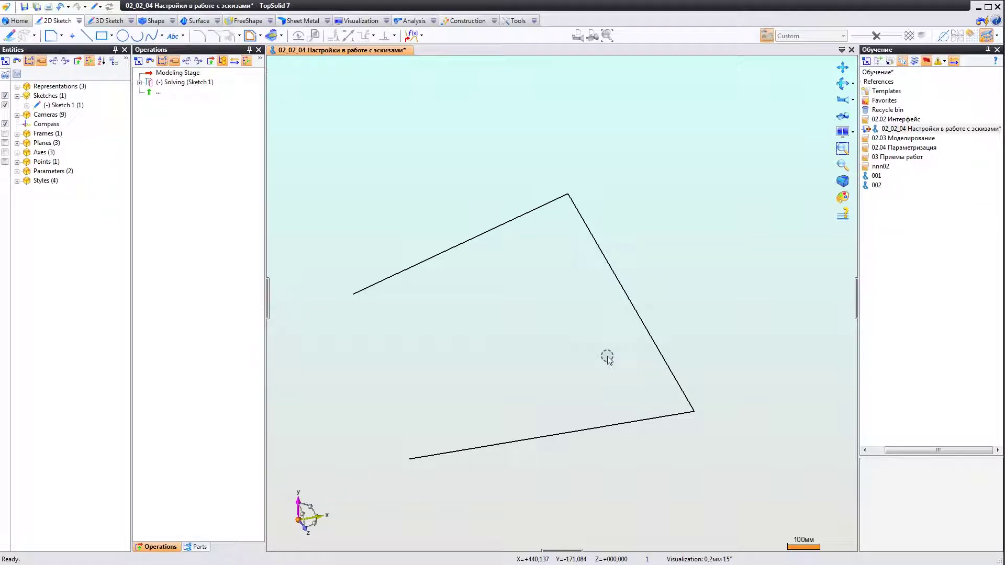
scroll(607, 357, "down", 3)
mouse_move(590, 332)
middle_mouse_down("shift")
mouse_move(553, 341)
mouse_move(617, 384)
mouse_move(567, 377)
mouse_move(615, 371)
mouse_move(579, 366)
mouse_move(598, 361)
mouse_move(611, 379)
mouse_move(602, 354)
mouse_move(601, 373)
middle_mouse_up("shift")
scroll(601, 372, "down", 2)
right_click(506, 254)
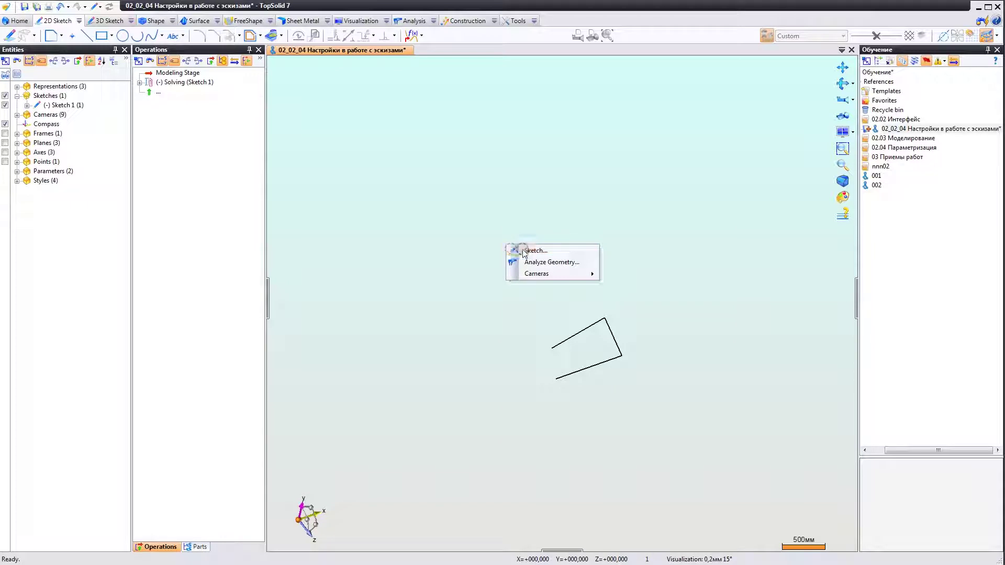
left_click(513, 251)
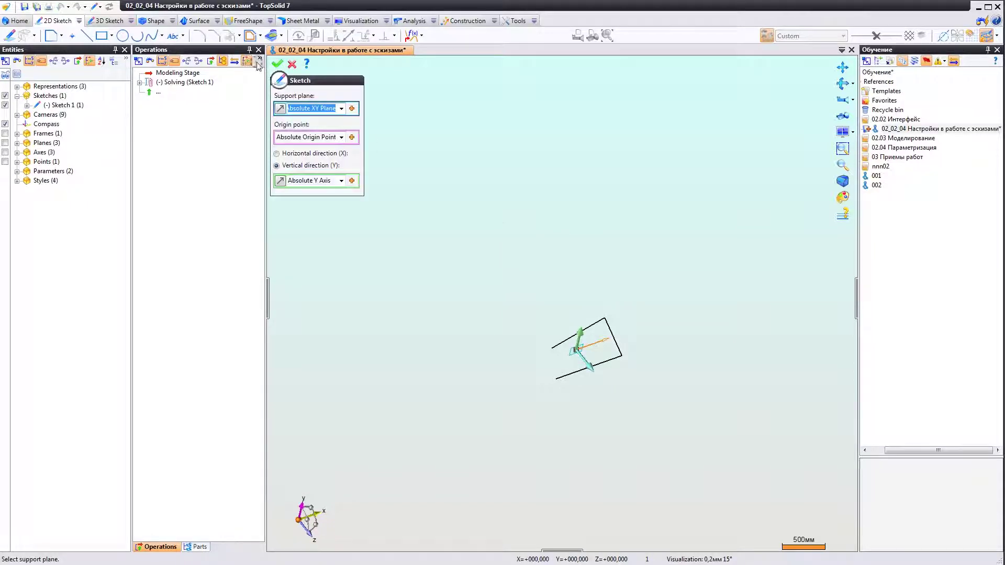
Reopen Sketch 1 and join its two free ends with a line to form a quadrilateral
key("Escape")
right_click(578, 325)
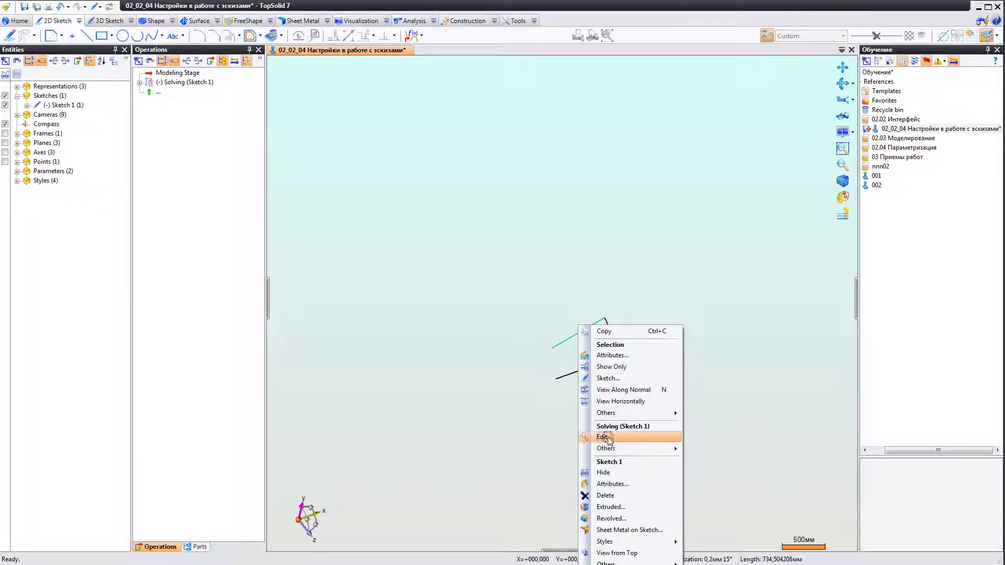
left_click(602, 438)
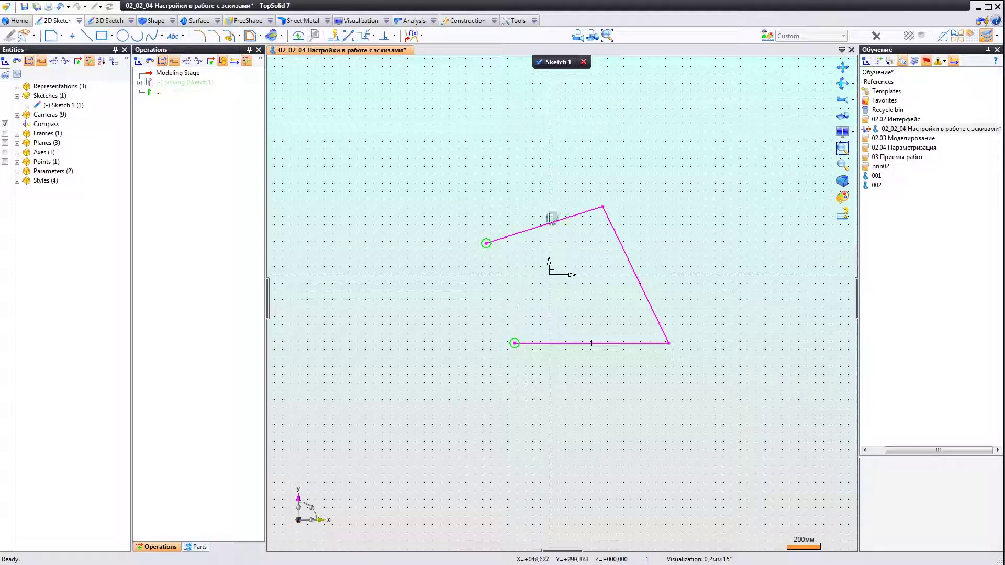
left_click(86, 35)
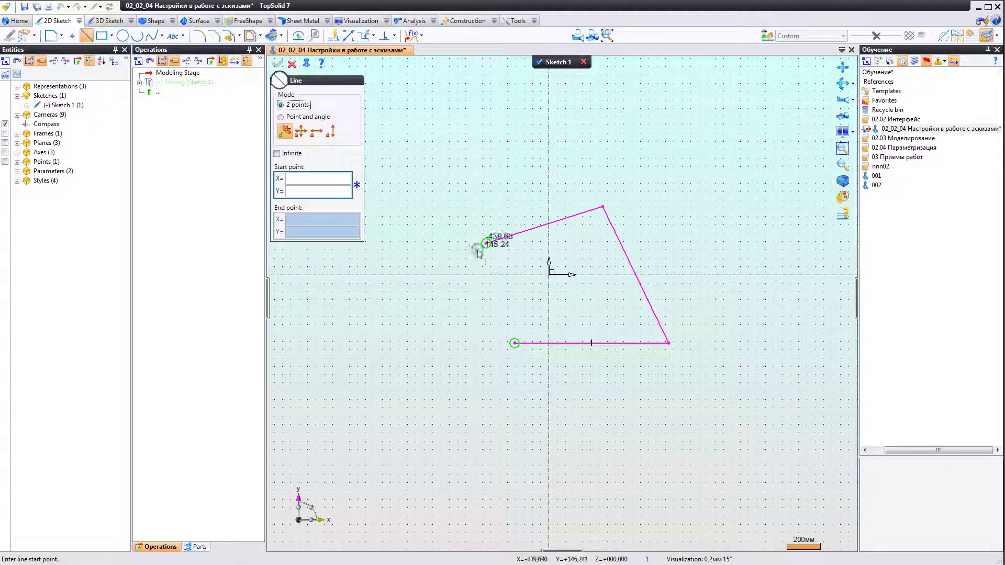
left_click(486, 242)
left_click(515, 343)
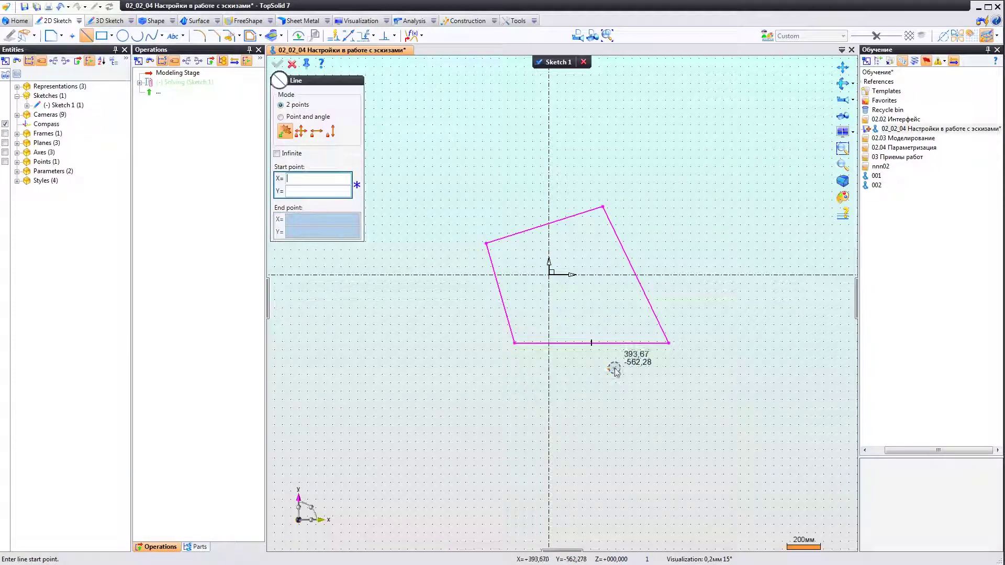
left_click(539, 62)
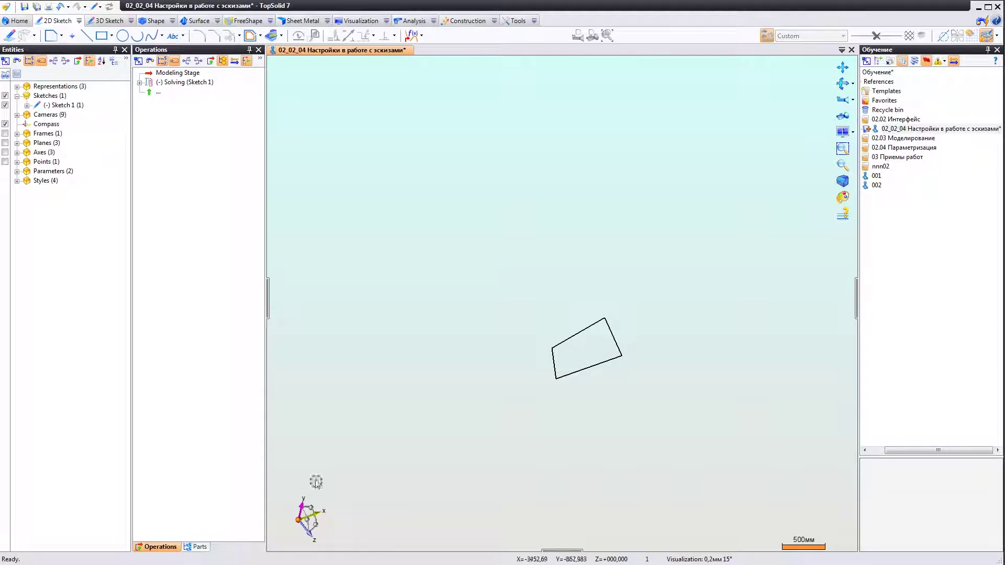
Start a new Sketch 2 on the default XY plane
mouse_move(327, 499)
middle_mouse_down()
mouse_move(400, 492)
mouse_move(377, 493)
mouse_move(386, 495)
mouse_move(407, 442)
mouse_move(406, 485)
mouse_move(459, 463)
middle_mouse_up()
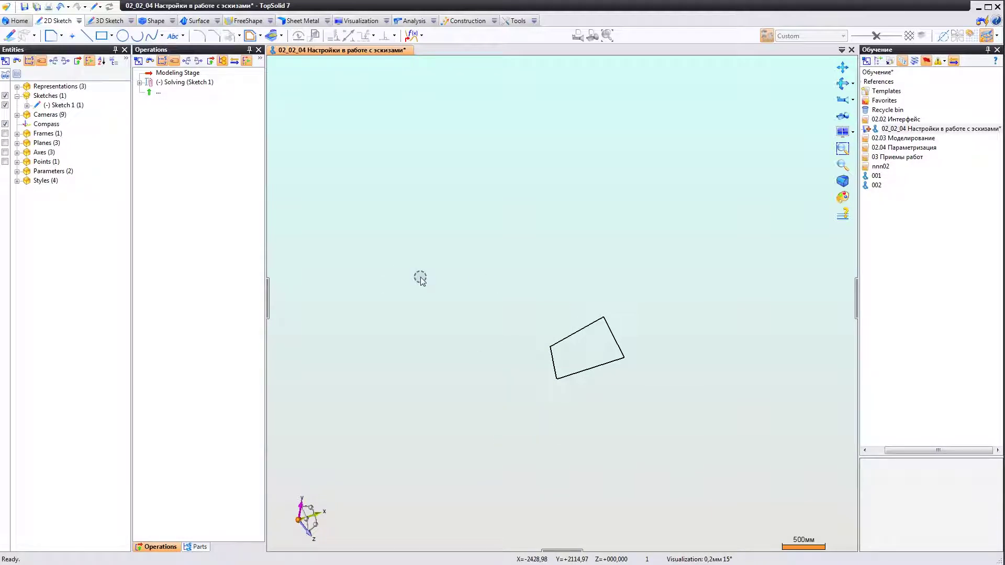
right_click(478, 229)
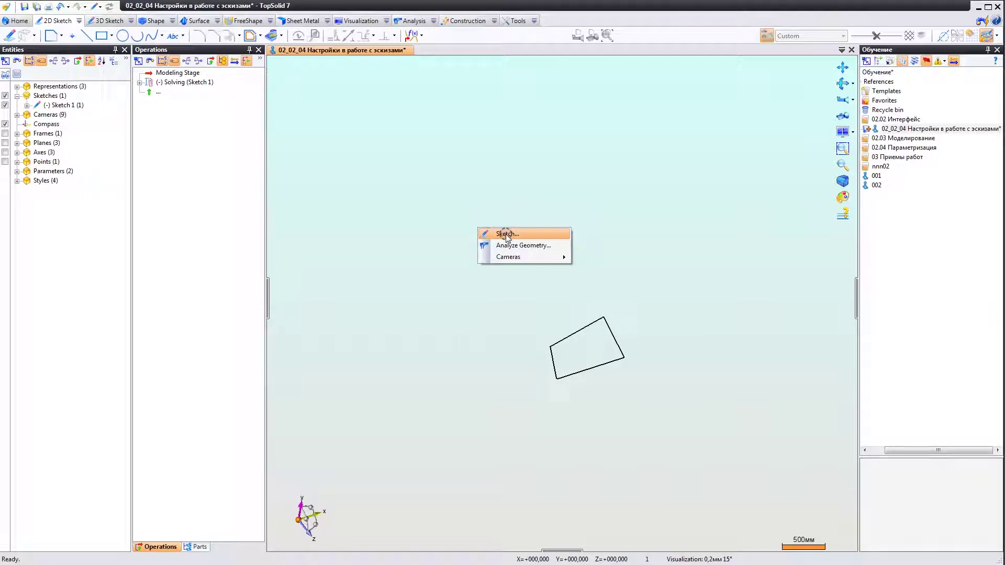
left_click(506, 234)
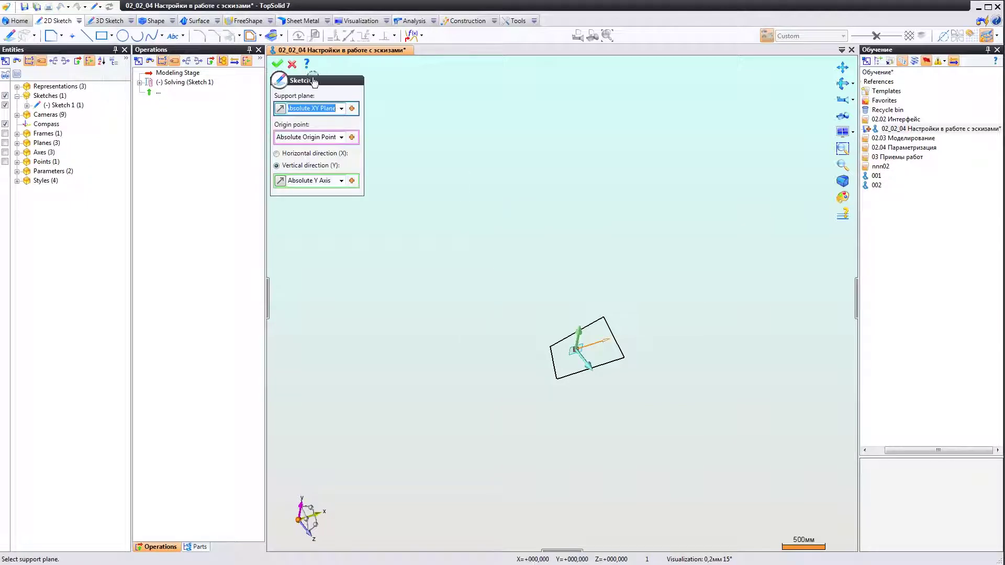
left_click(278, 65)
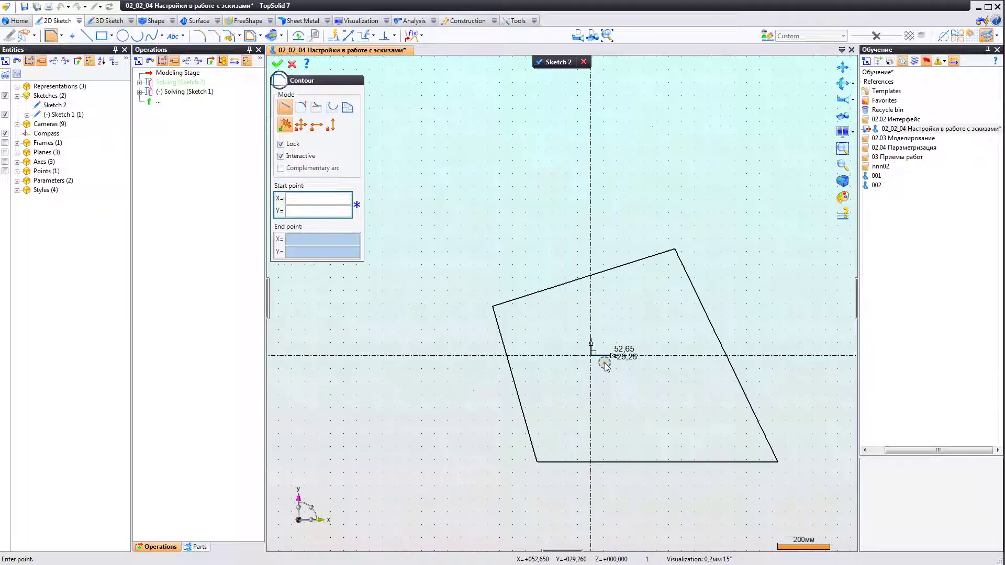
scroll(624, 354, "up", 2)
scroll(624, 354, "down", 1)
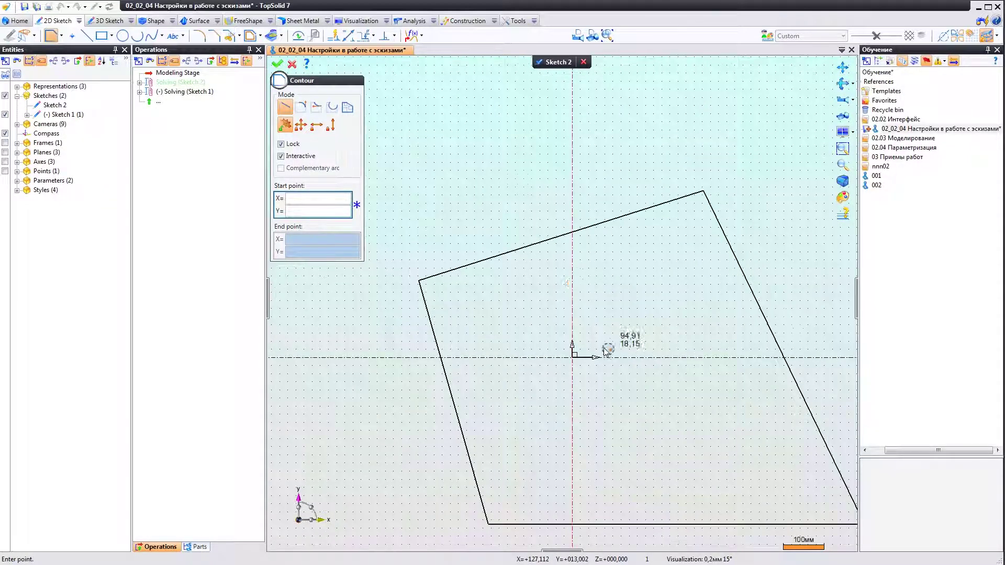
Draw a closed five-sided contour inside the quadrilateral and finish Sketch 2
left_click(572, 282)
left_click(659, 290)
left_click(692, 421)
left_click(521, 433)
left_click(513, 328)
left_click(573, 282)
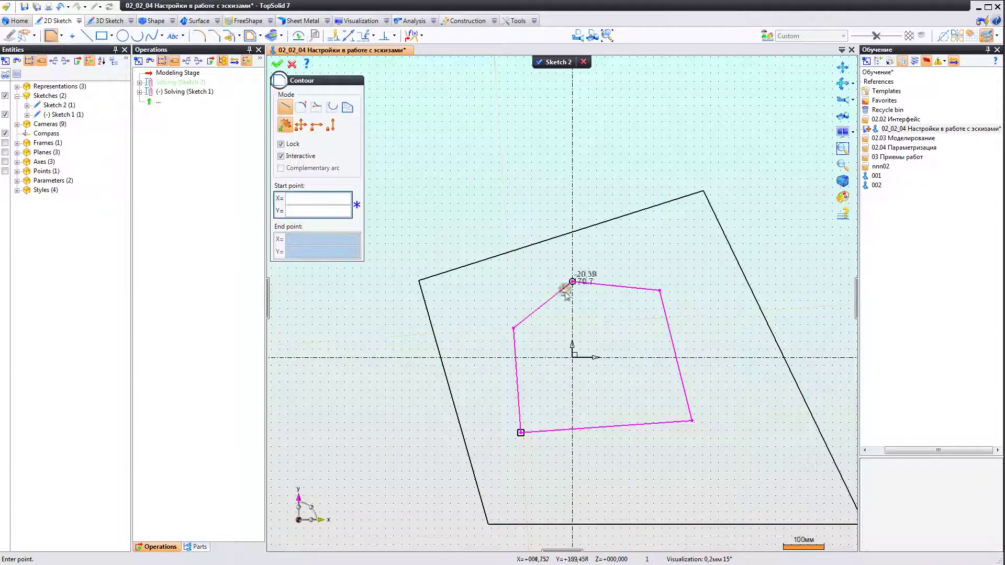
left_click(543, 63)
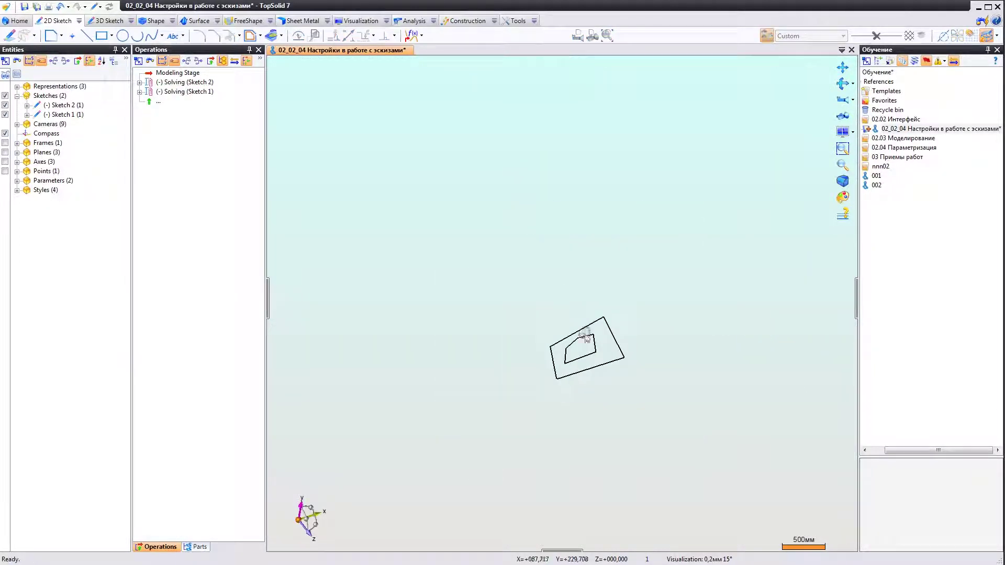
Extrude Sketch 2 by the default 82 mm into Shape 1
right_click(582, 331)
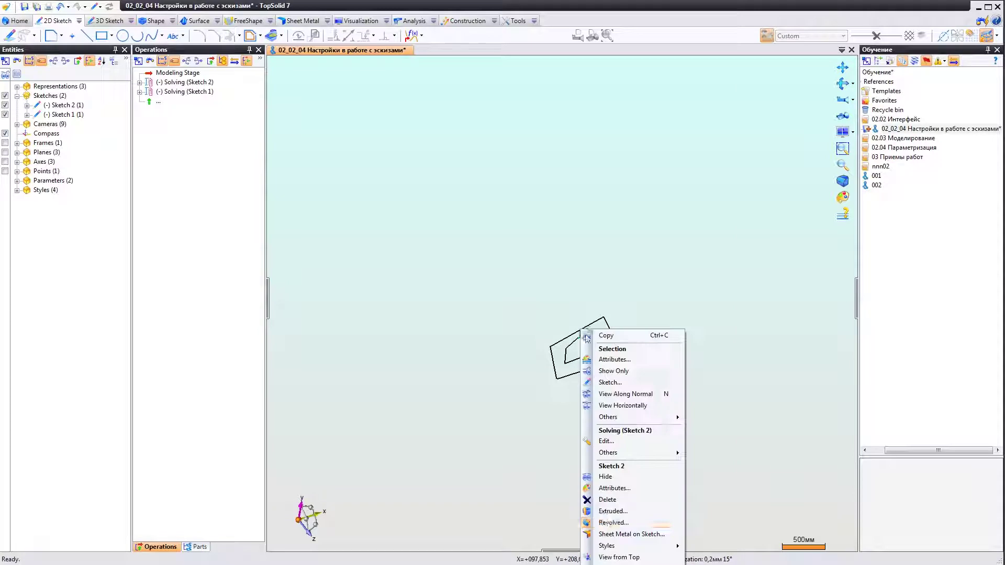
left_click(602, 511)
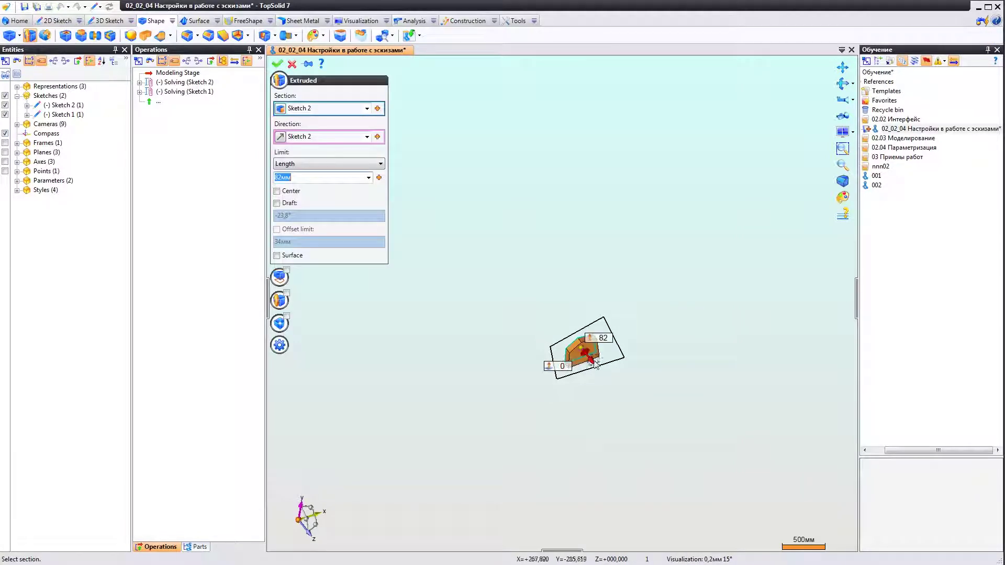
left_click(281, 62)
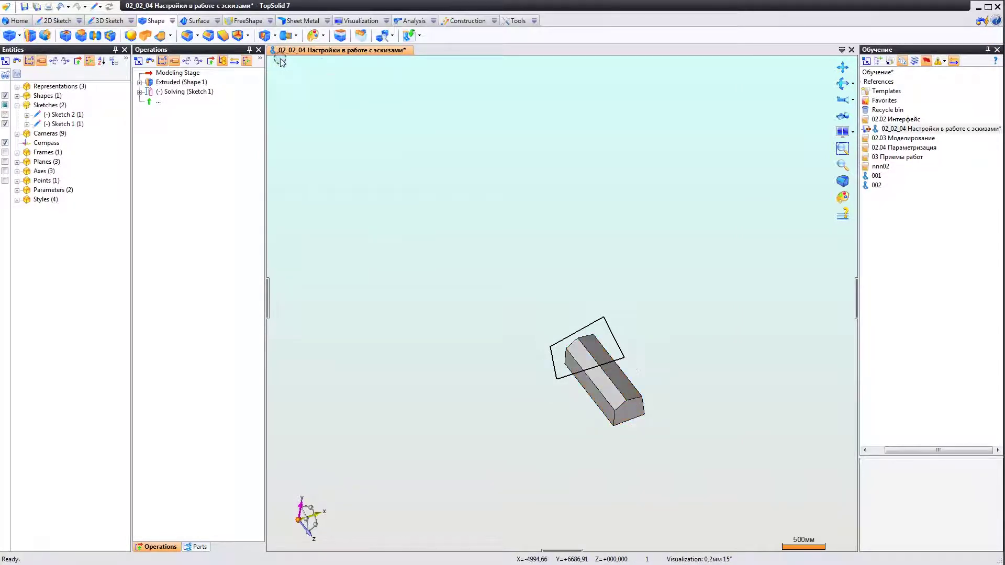
scroll(628, 428, "up", 3)
middle_click_drag(628, 428, 628, 357)
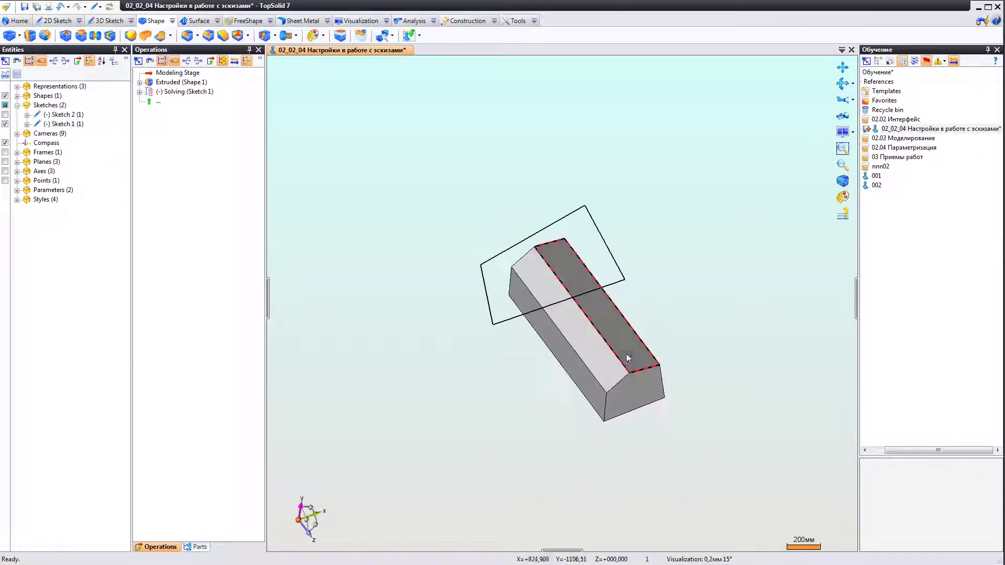
right_click(634, 361)
Draw a three-segment zigzag contour from the X axis back to it on the top face
left_click(645, 381)
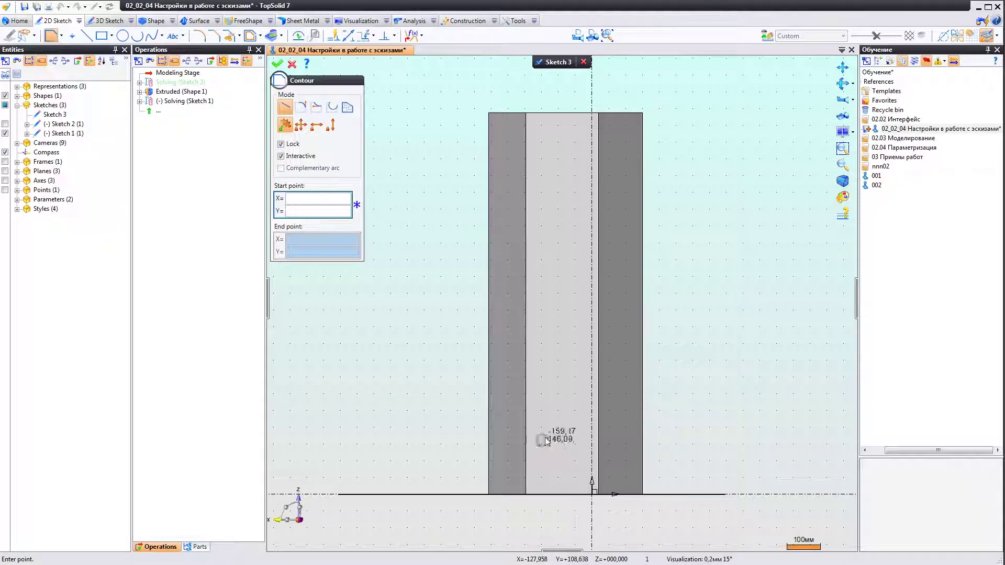
left_click(598, 494)
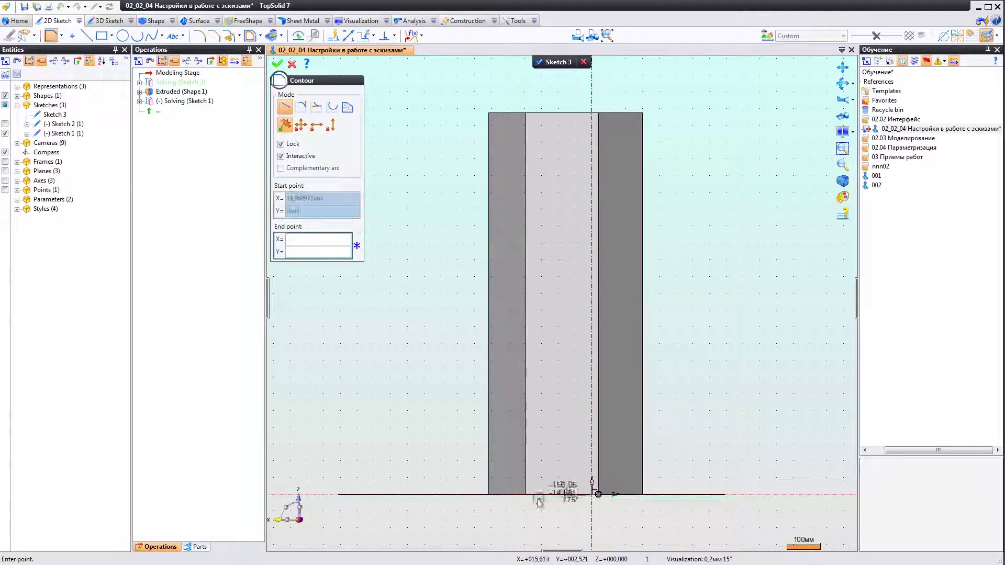
left_click(572, 419)
left_click(598, 420)
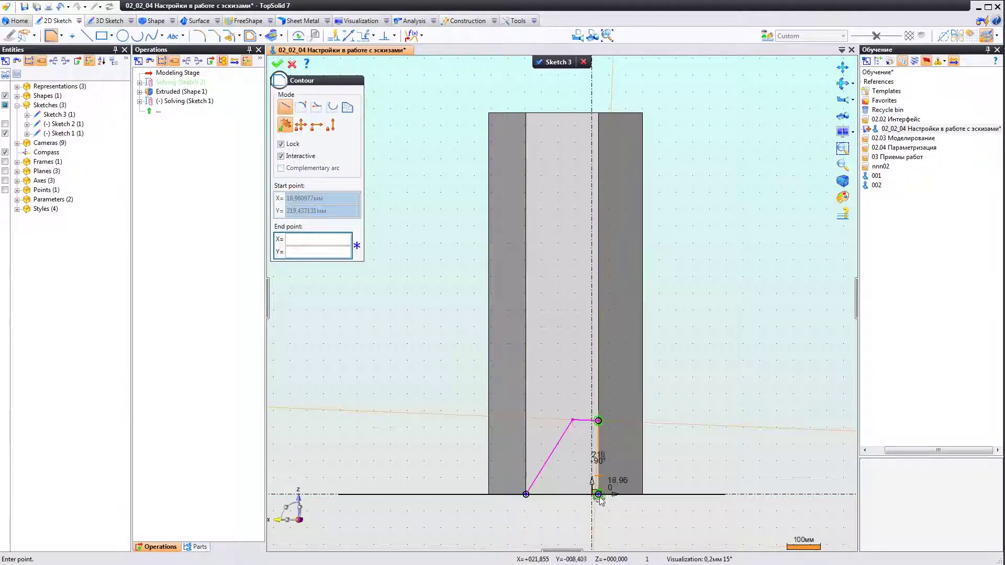
left_click(598, 494)
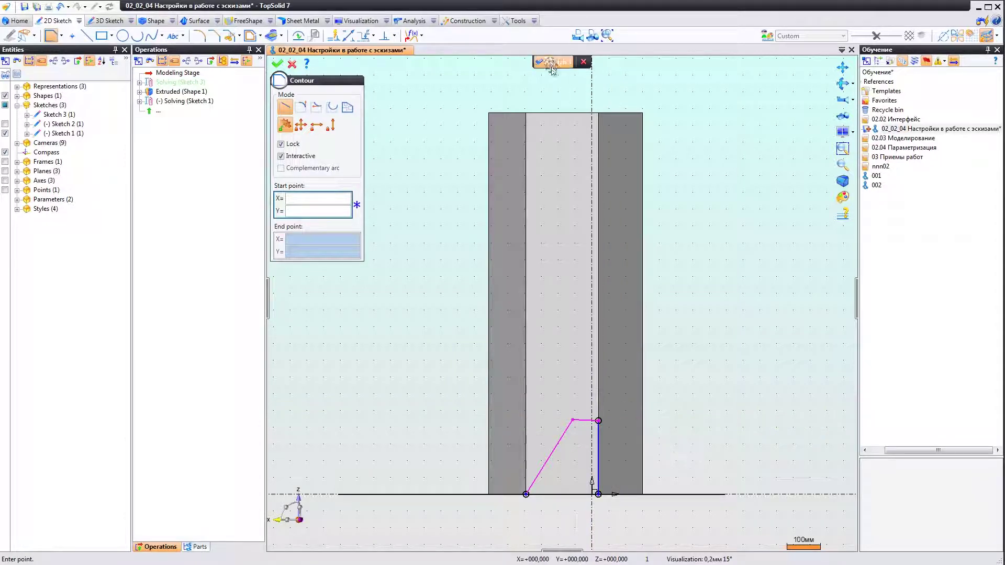
left_click(539, 62)
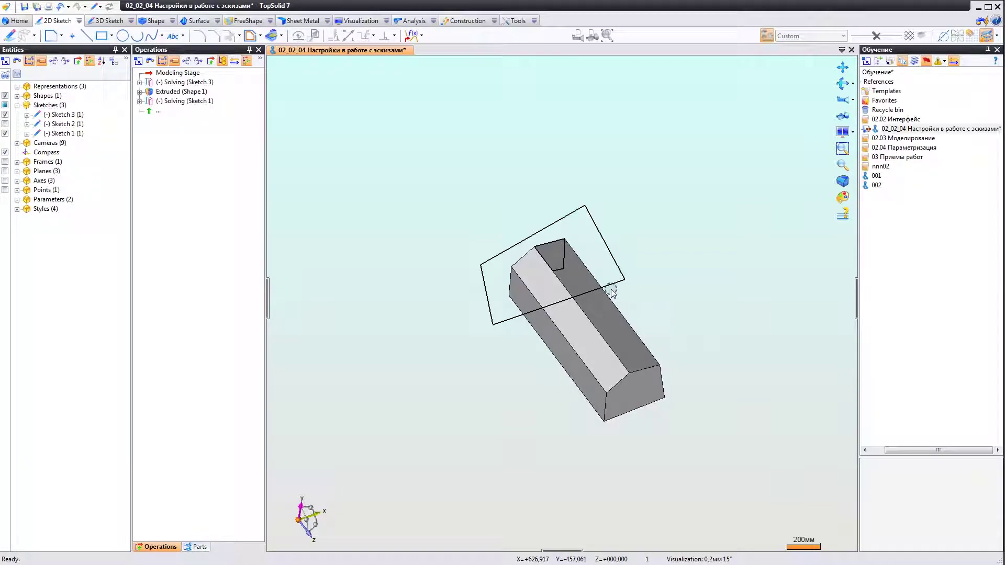
Orbit the block and view its dark and top faces along their normals
middle_click_drag(611, 292, 585, 261)
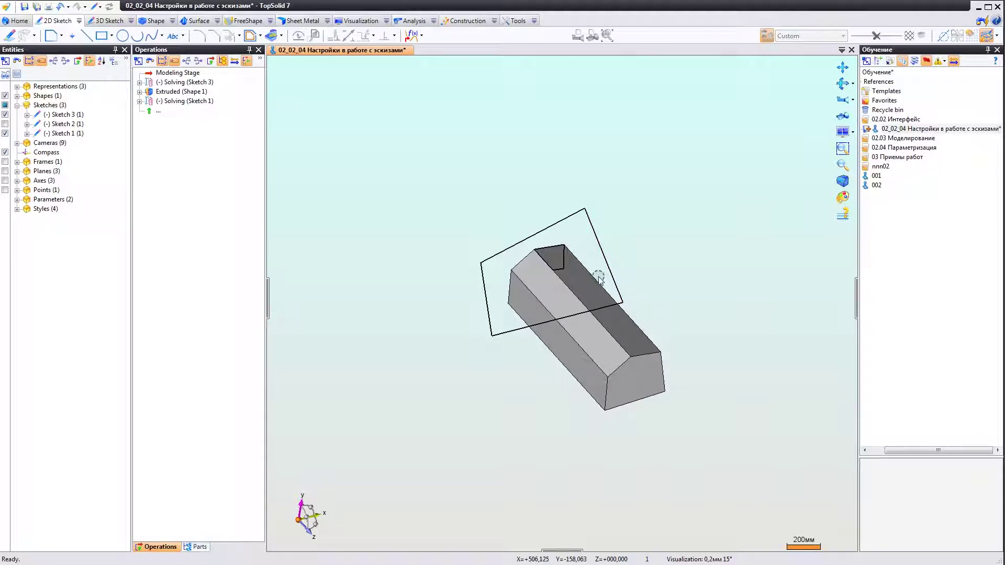
middle_click_drag(585, 268, 579, 280)
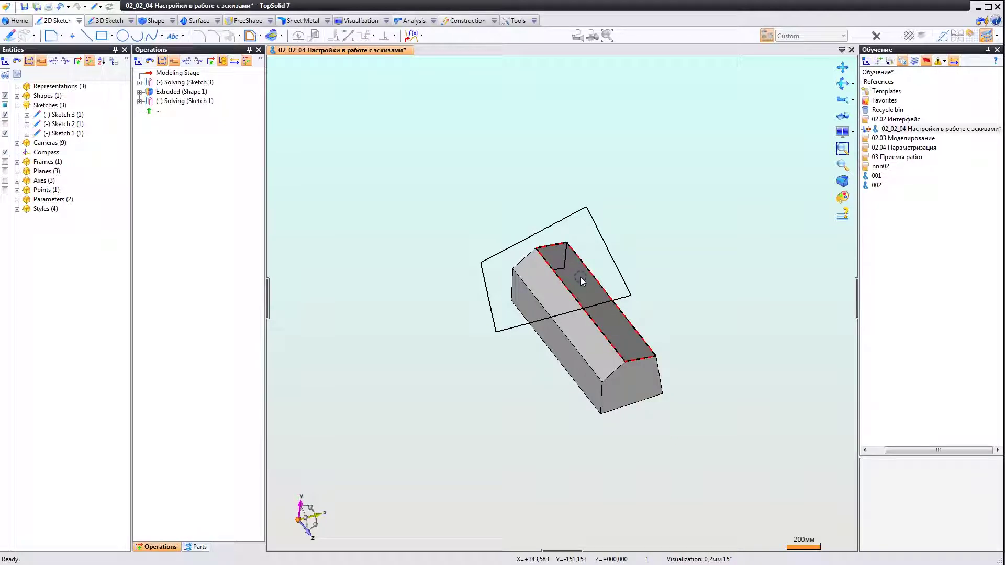
right_click(571, 272)
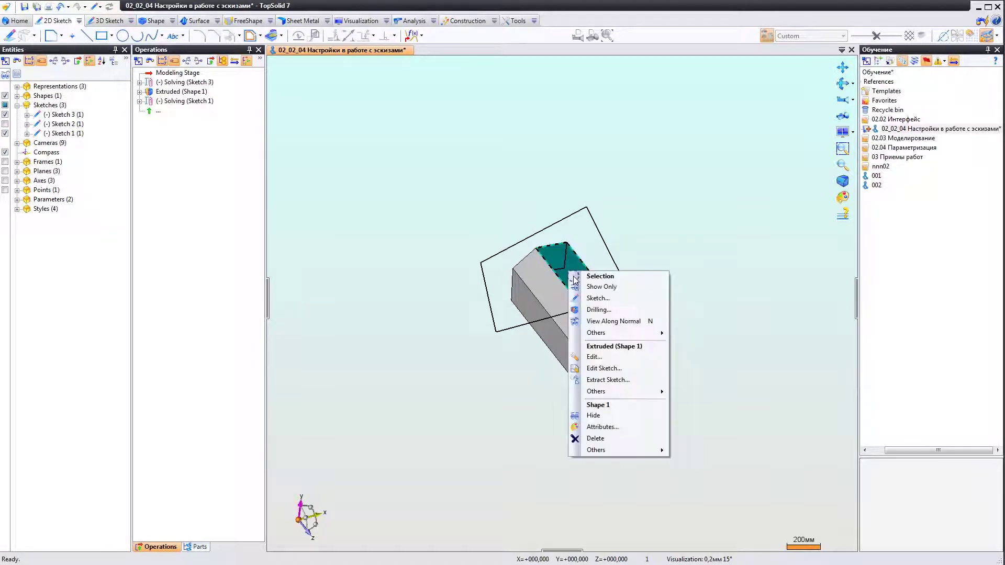
left_click(612, 321)
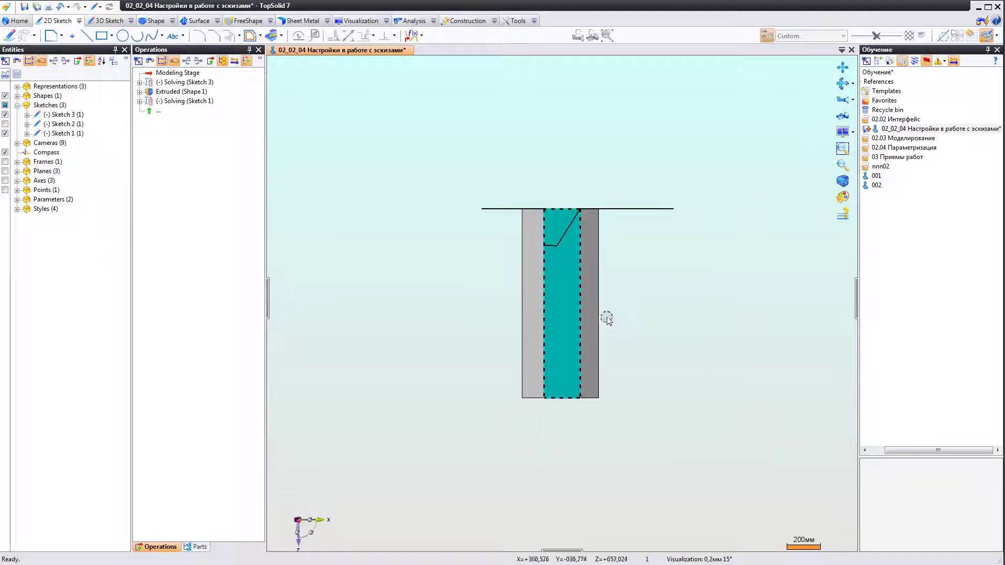
scroll(563, 215, "up", 5)
mouse_move(562, 218)
middle_mouse_down()
mouse_move(590, 252)
mouse_move(520, 287)
mouse_move(601, 251)
mouse_move(588, 226)
mouse_move(531, 291)
mouse_move(524, 265)
middle_mouse_up()
right_click(584, 341)
left_click(624, 391)
scroll(620, 387, "down", 3)
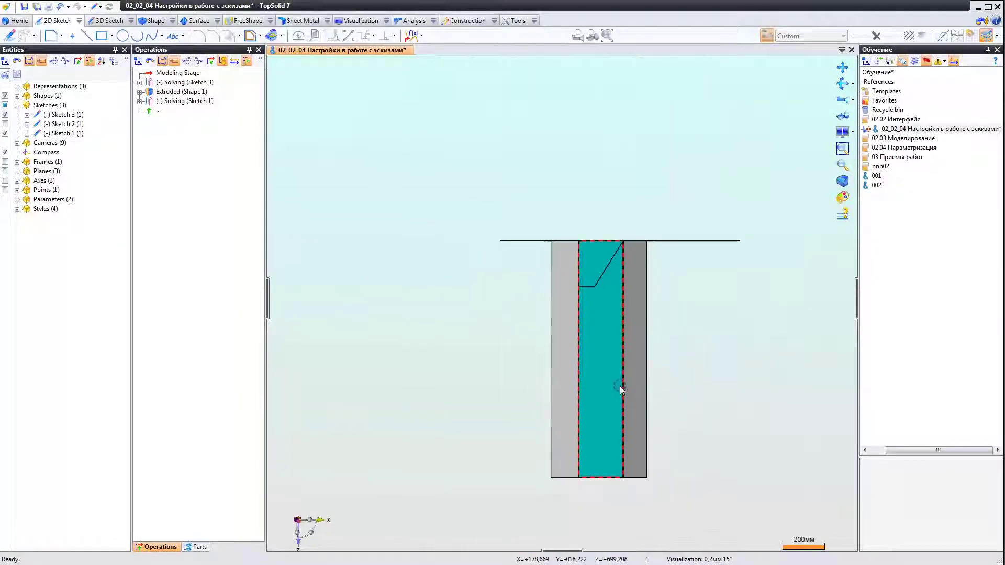
mouse_move(565, 292)
middle_mouse_down()
mouse_move(588, 310)
mouse_move(602, 242)
mouse_move(601, 309)
middle_mouse_up()
Open the extrusion and Sketch 3 for editing, leave both unchanged, then zoom in
right_click(602, 309)
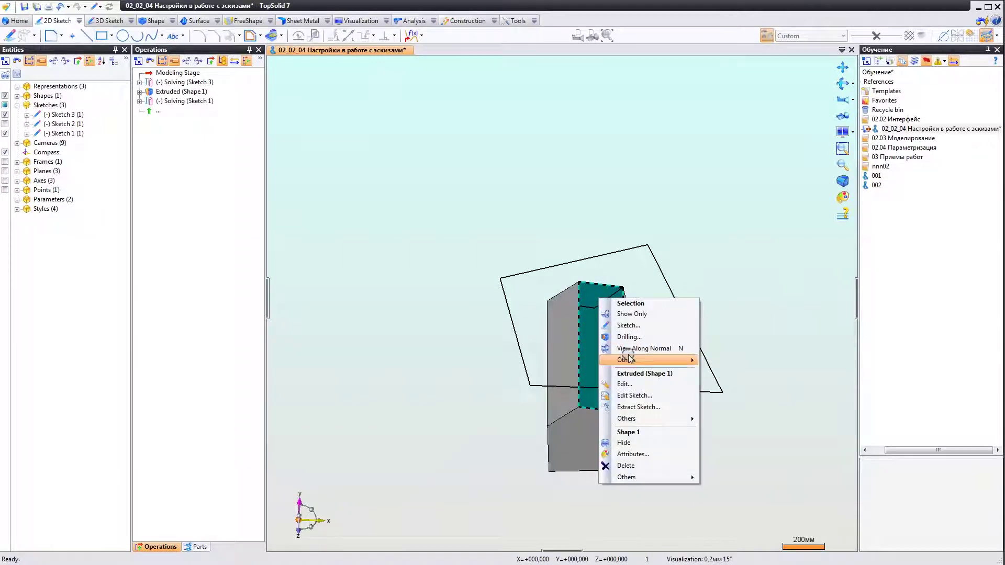
left_click(620, 384)
key("Return")
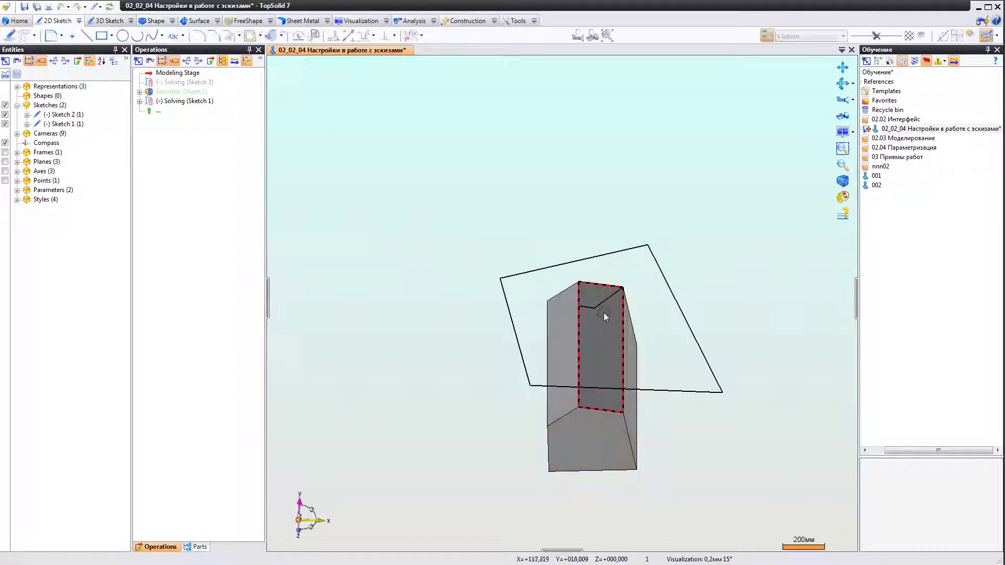
right_click(601, 296)
left_click(626, 407)
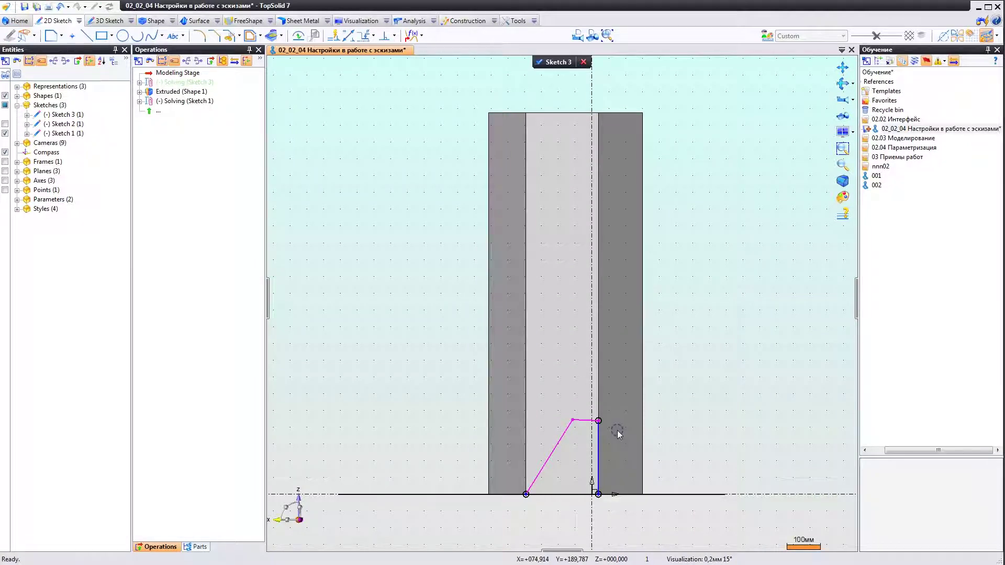
left_click(543, 63)
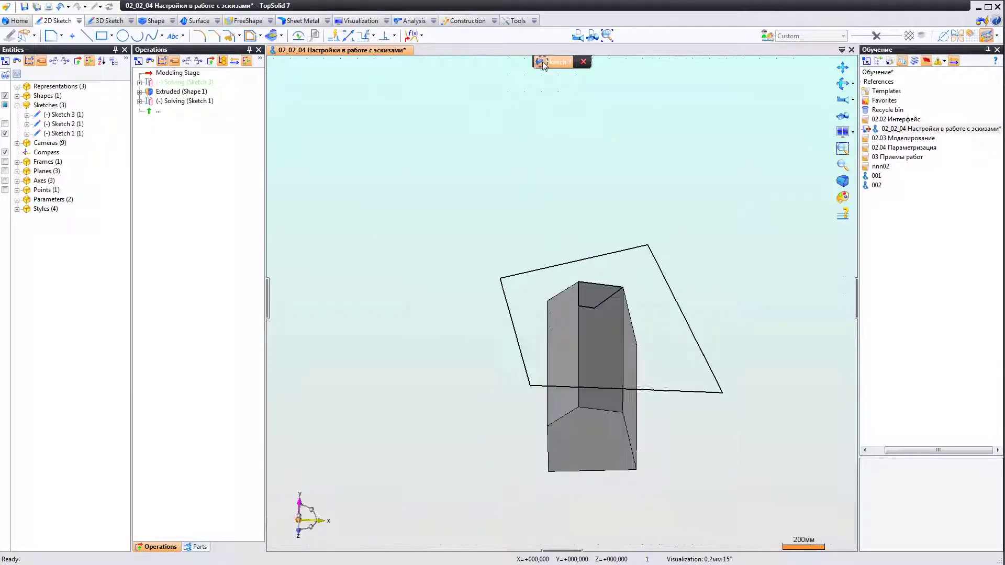
mouse_move(622, 298)
middle_mouse_down()
mouse_move(651, 333)
mouse_move(600, 305)
middle_mouse_up()
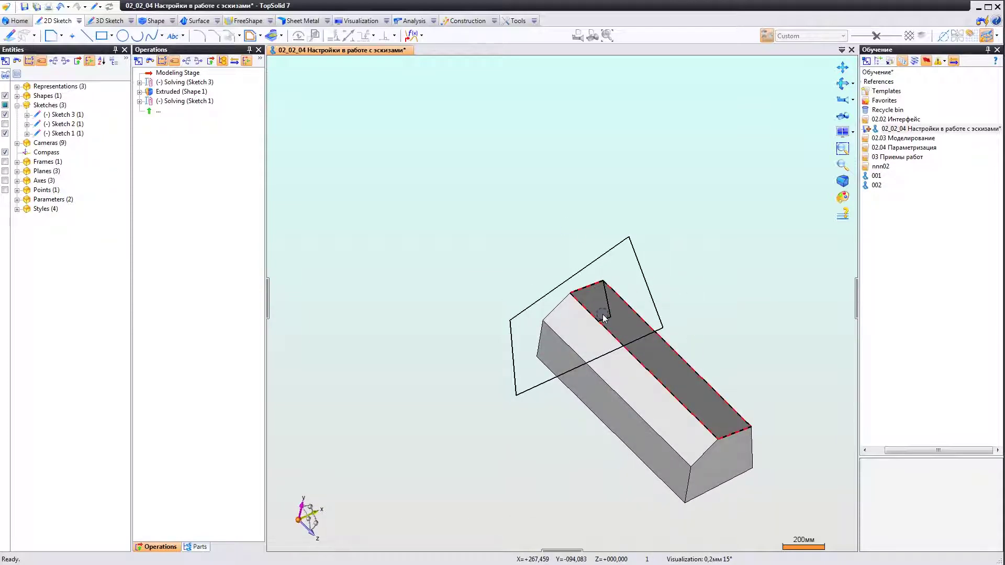
mouse_move(663, 340)
middle_mouse_down()
mouse_move(626, 315)
mouse_move(638, 285)
middle_mouse_up()
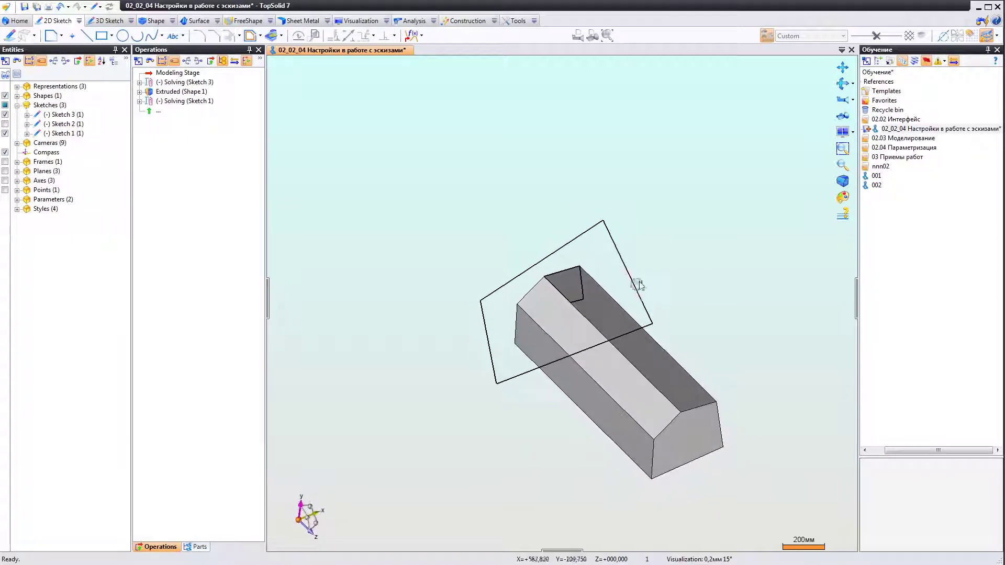
scroll(576, 306, "up", 3)
middle_click_drag(576, 306, 567, 307)
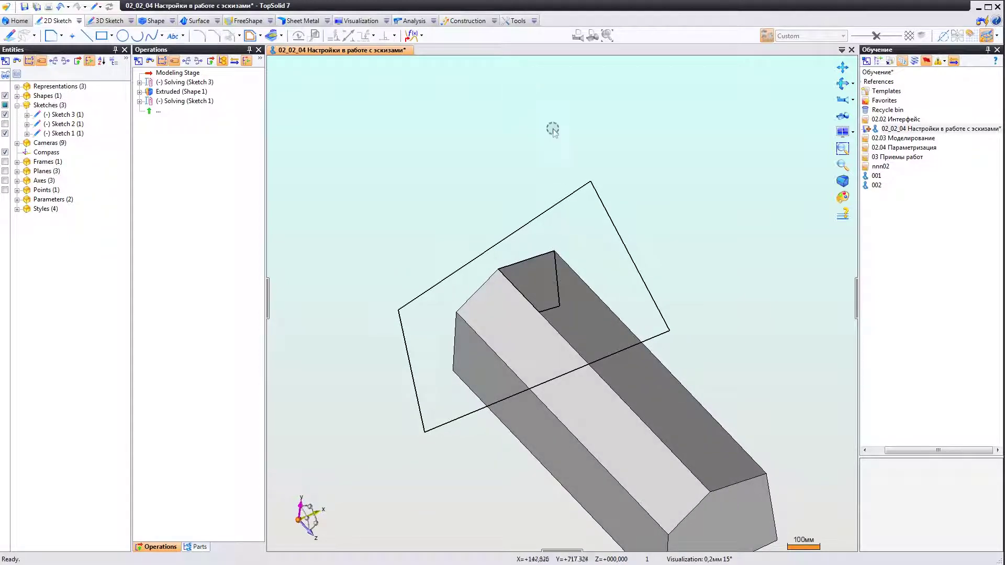
Open the Tools Options dialog on the Sketch settings page
left_click(513, 21)
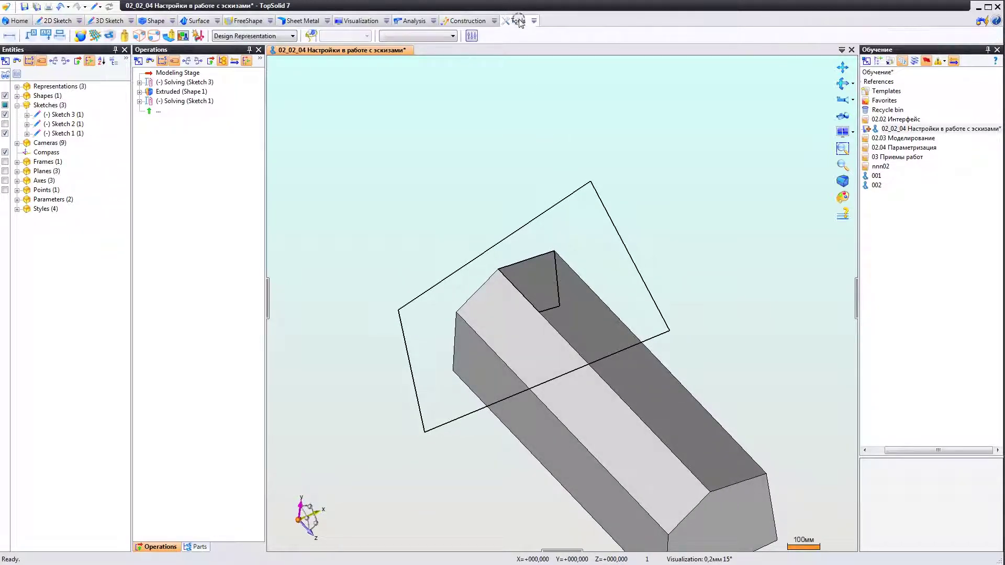
left_click(534, 20)
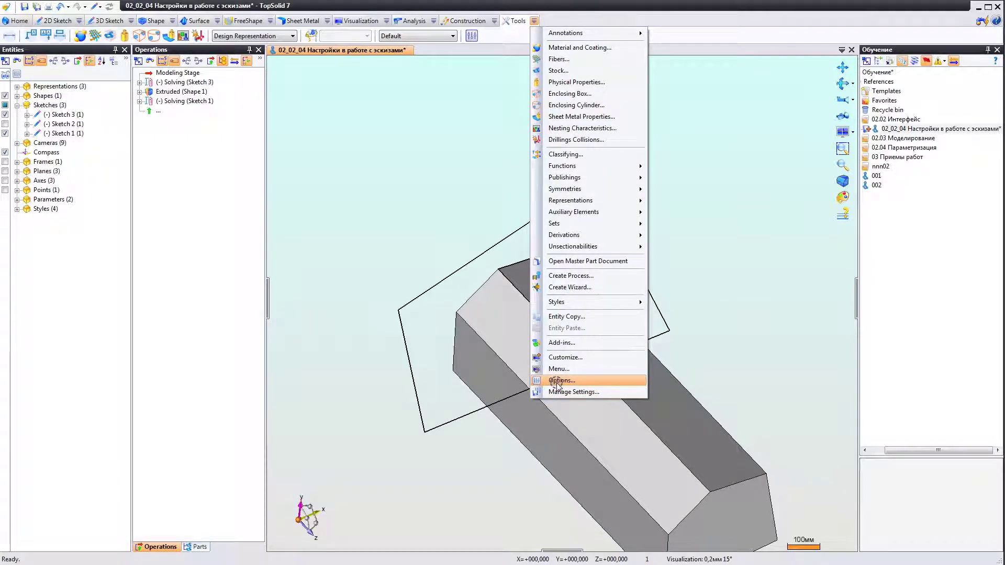
left_click(557, 380)
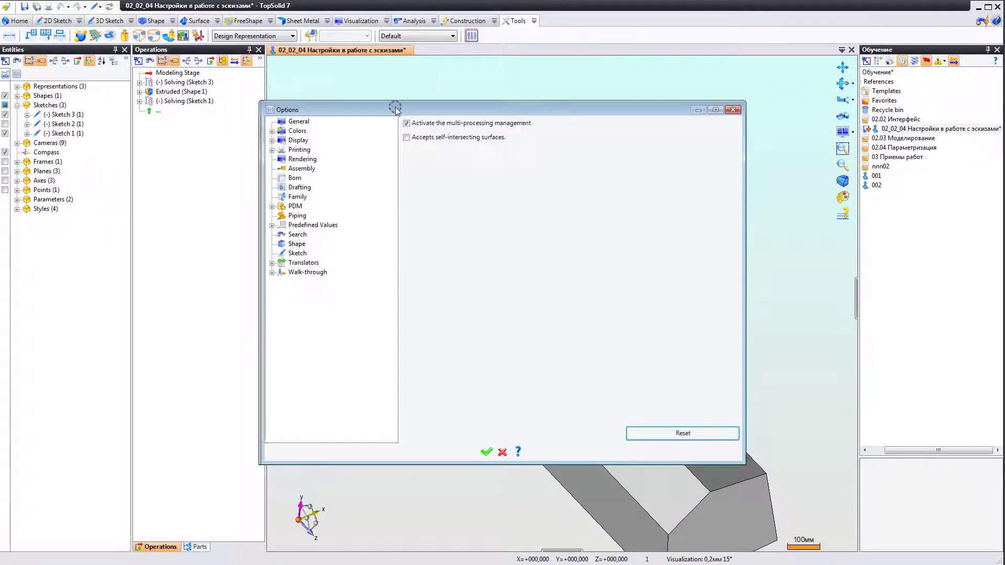
left_click_drag(395, 108, 457, 111)
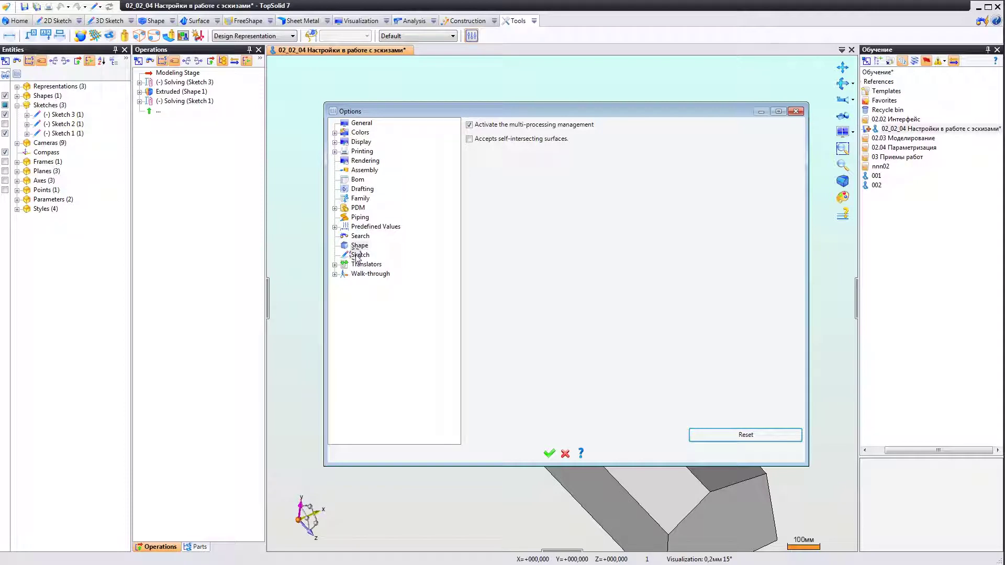
left_click(358, 255)
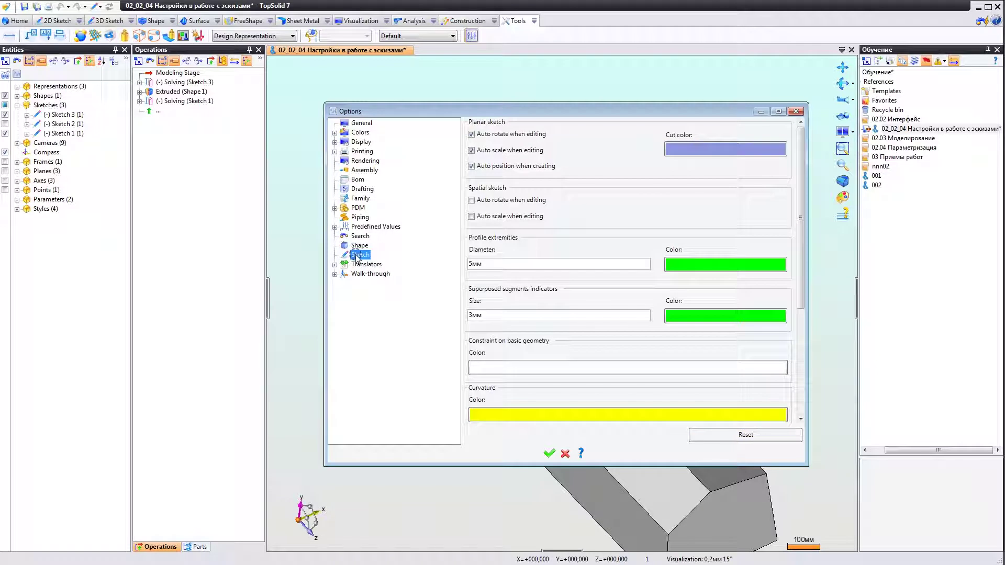
mouse_move(801, 141)
left_mouse_down()
mouse_move(794, 272)
mouse_move(793, 138)
left_mouse_up()
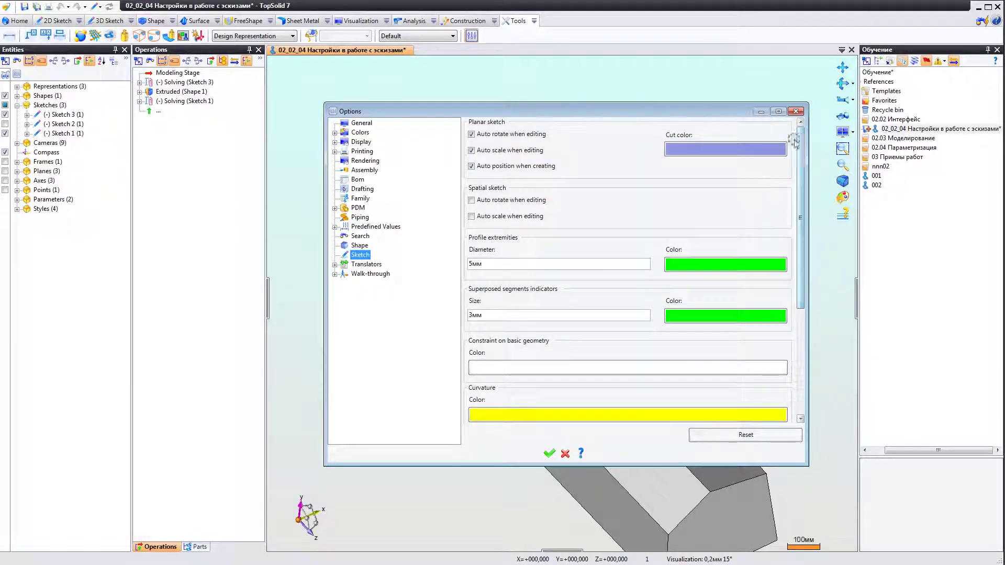
left_click_drag(628, 115, 620, 107)
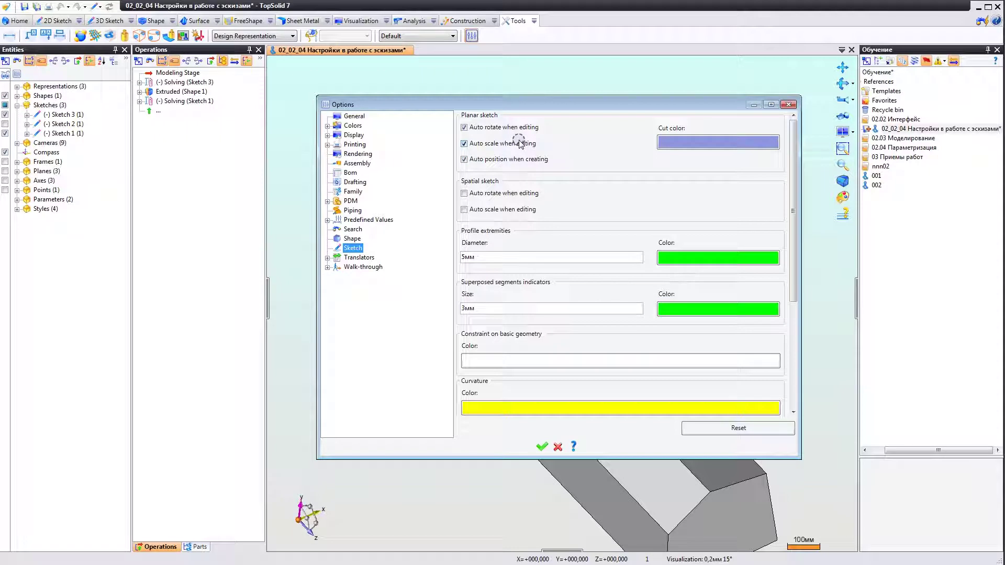
Turn off planar sketch Auto rotate, Auto scale and Auto position, then confirm with OK
left_click(463, 128)
left_click(464, 159)
left_click_drag(544, 104, 534, 96)
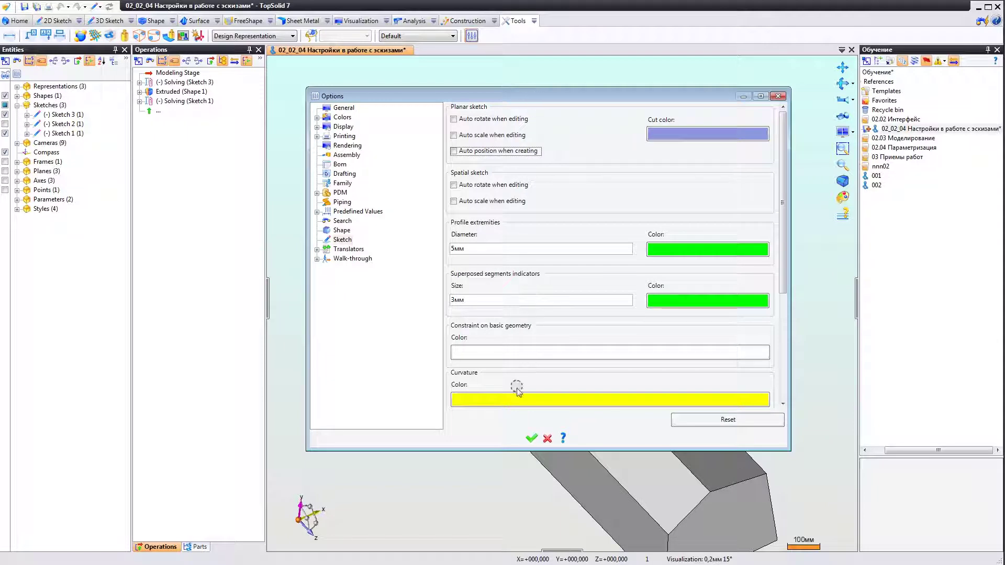
left_click(529, 441)
mouse_move(527, 438)
middle_mouse_down()
mouse_move(529, 341)
mouse_move(554, 330)
mouse_move(560, 281)
middle_mouse_up()
In a top view, drag Sketch 3's upper-left vertex up and left, then close the sketch
right_click(559, 281)
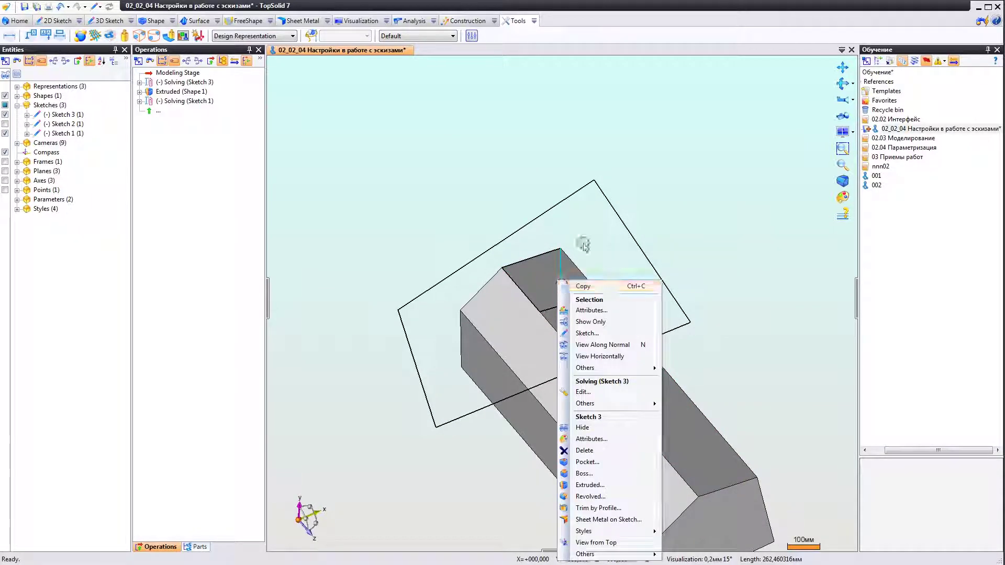
key("Escape")
right_click(561, 273)
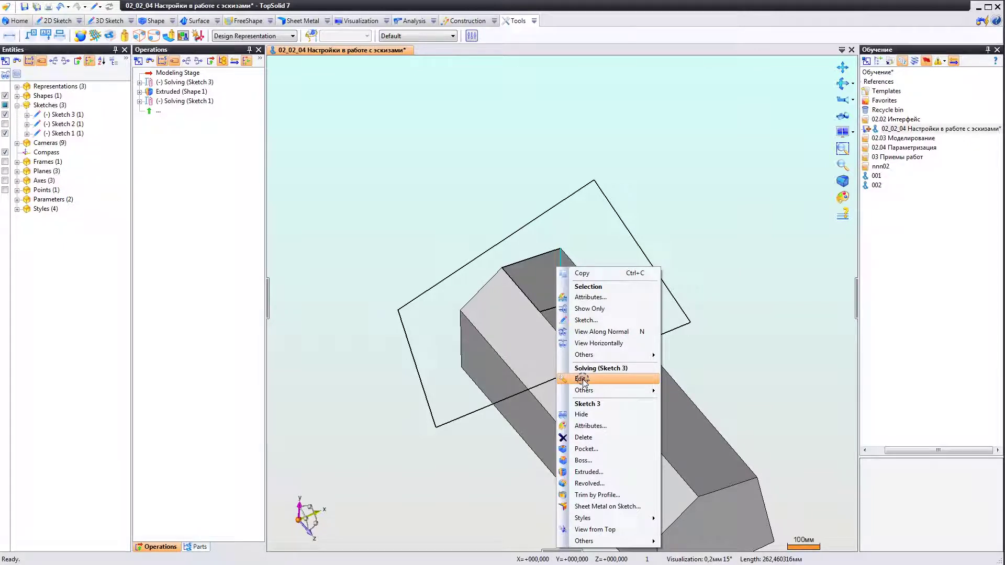
left_click(582, 379)
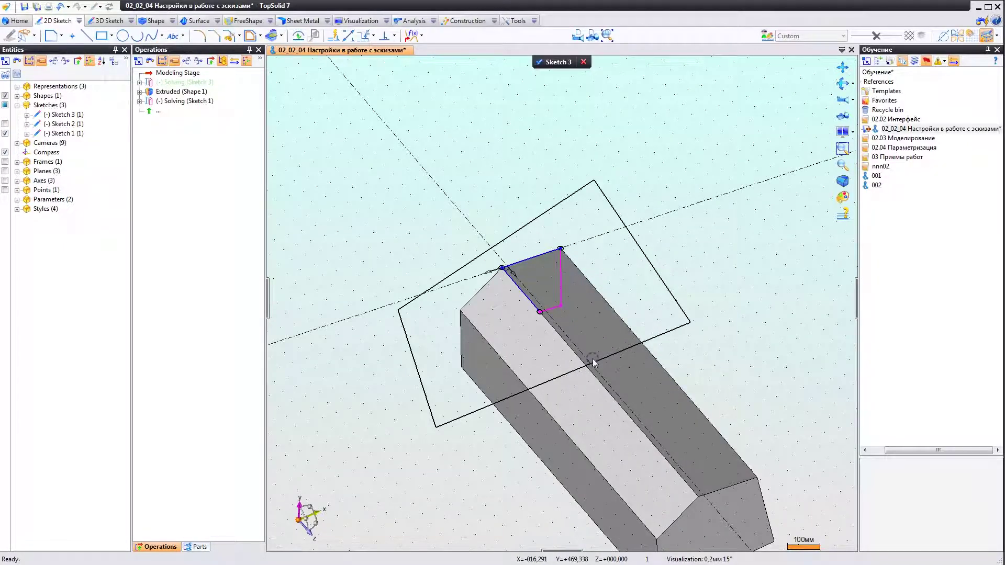
middle_click_drag(575, 304, 574, 309)
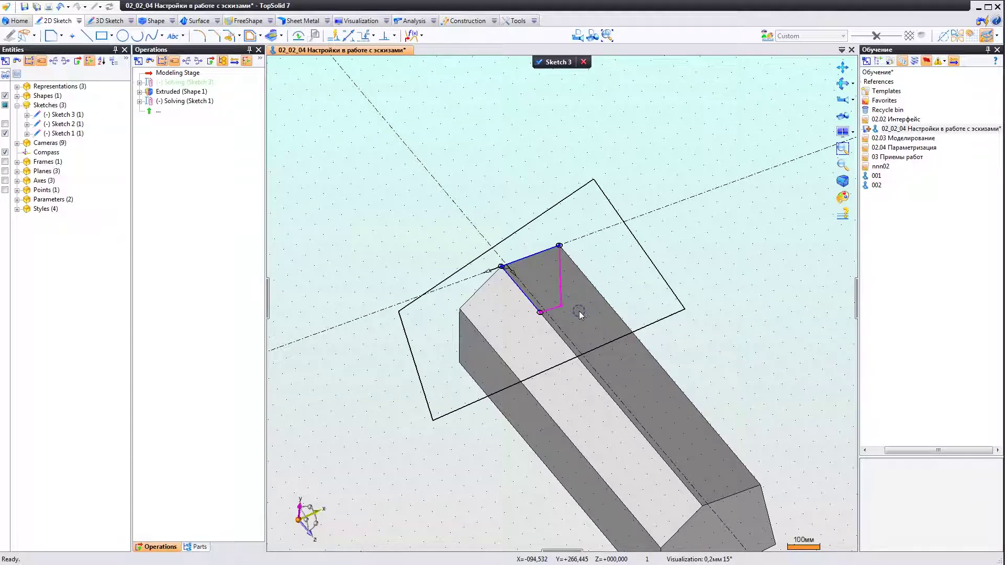
mouse_move(579, 313)
middle_mouse_down()
mouse_move(525, 346)
mouse_move(570, 280)
mouse_move(591, 312)
mouse_move(623, 321)
mouse_move(544, 231)
mouse_move(563, 272)
middle_mouse_up()
right_click(559, 267)
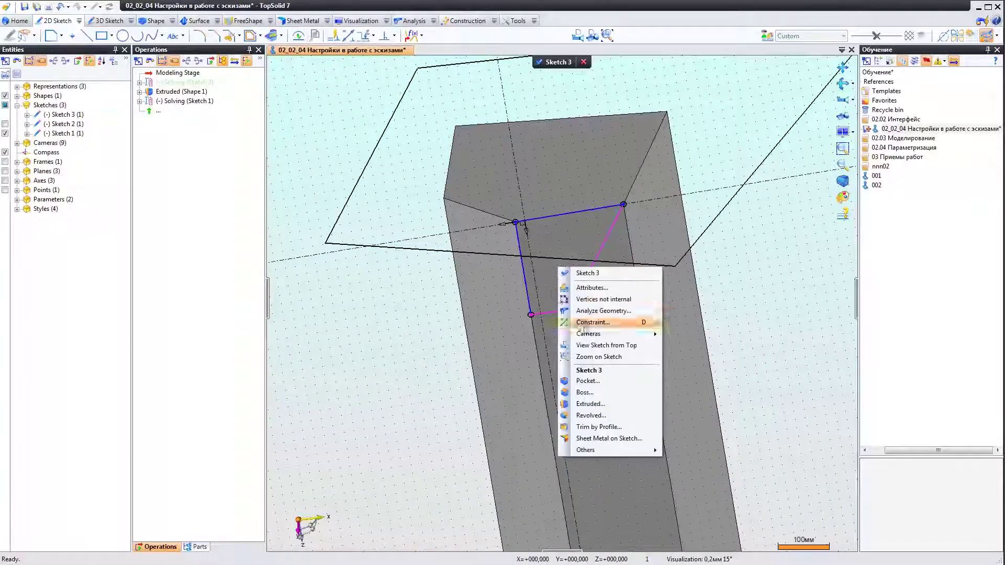
left_click(595, 346)
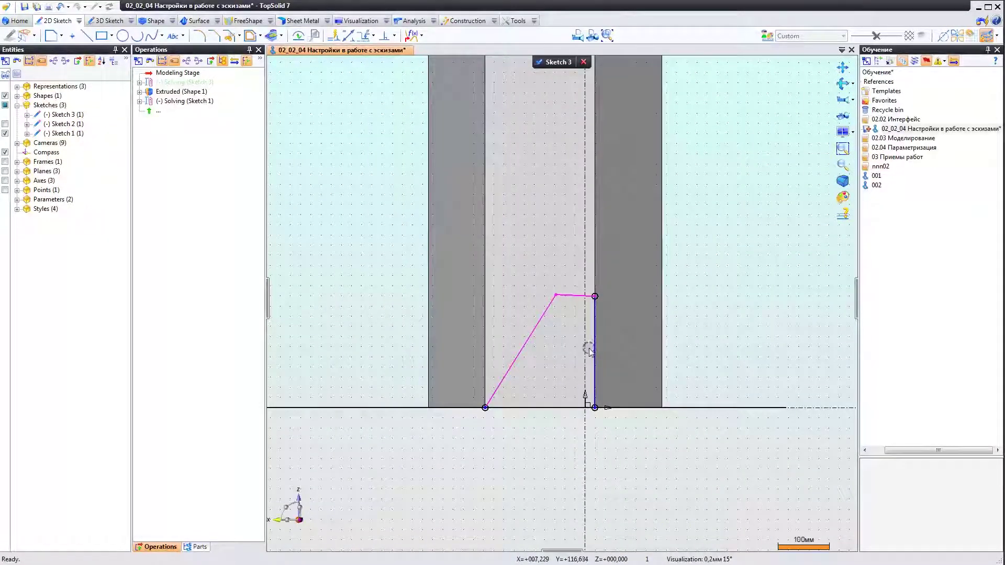
mouse_move(556, 295)
left_mouse_down()
mouse_move(499, 272)
mouse_move(458, 269)
left_mouse_up()
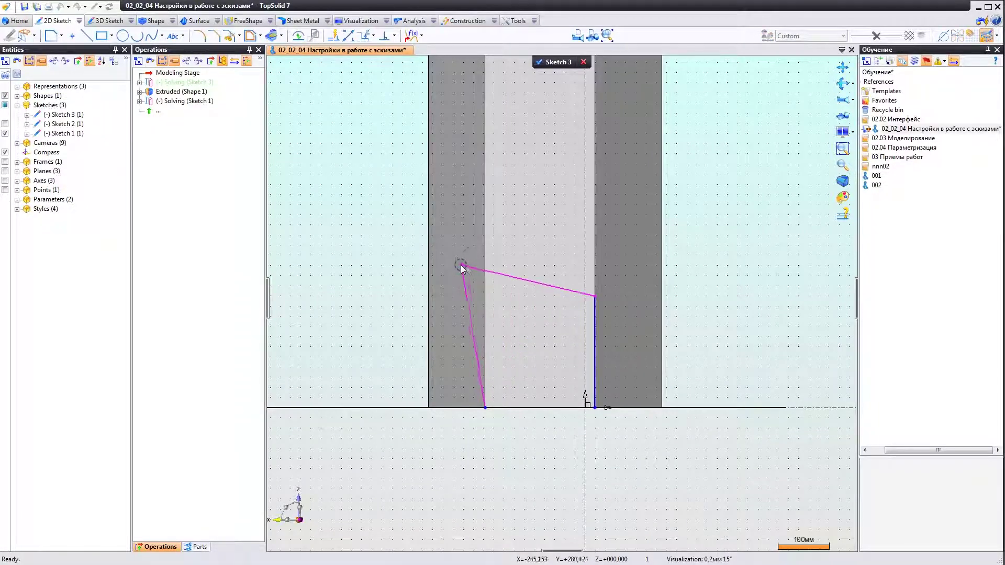
left_click(543, 62)
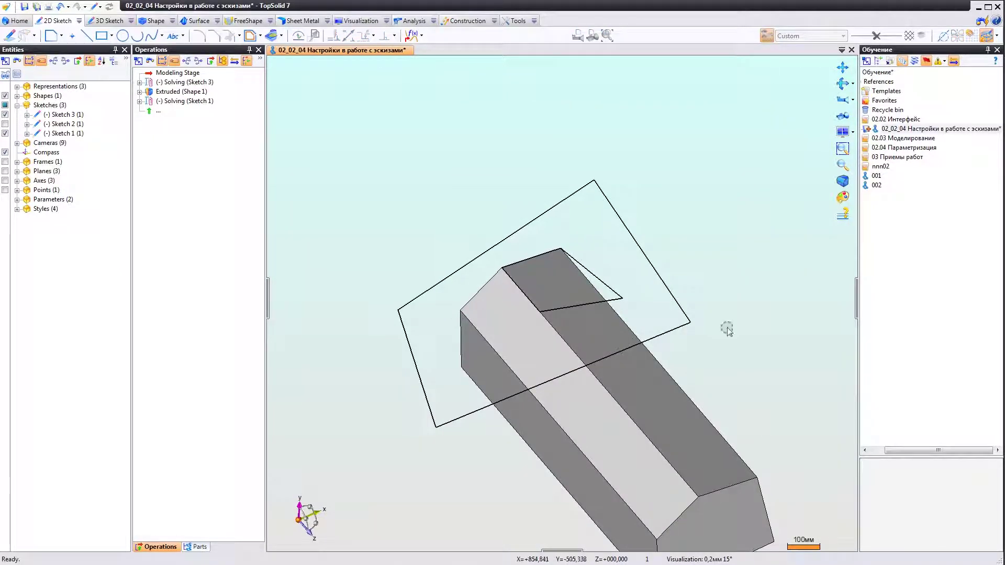
middle_click_drag(708, 316, 591, 314)
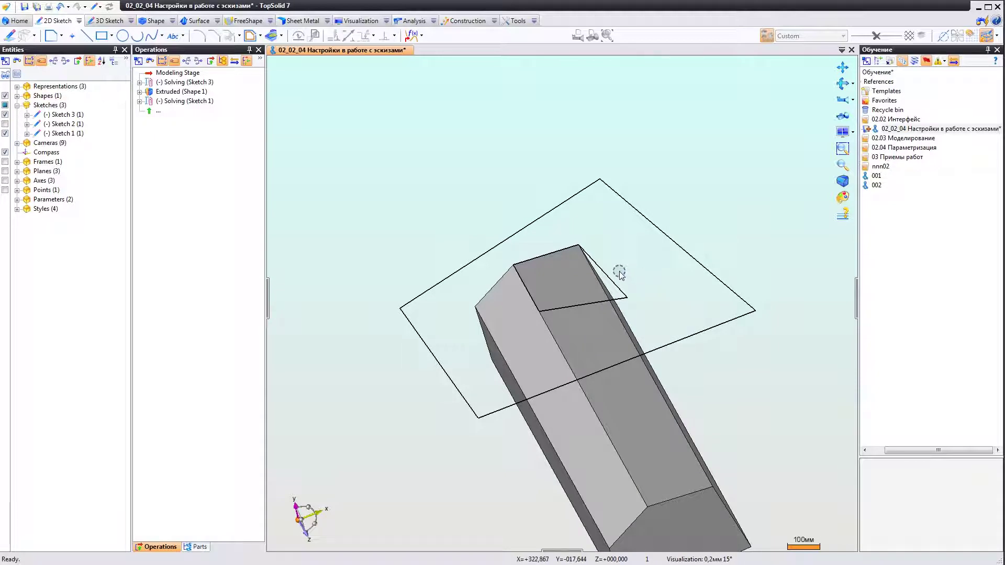
right_click(600, 271)
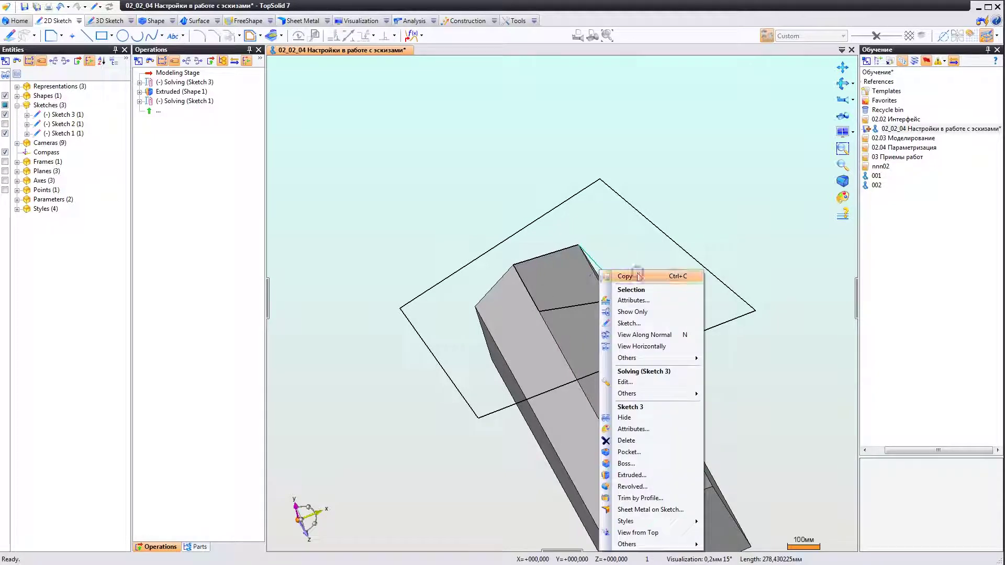
left_click(622, 383)
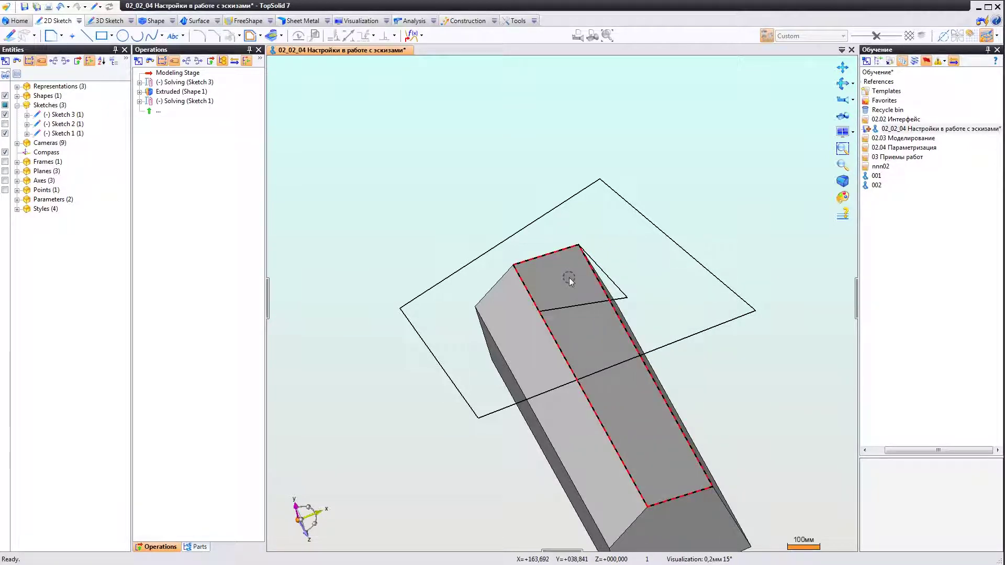
right_click(608, 283)
left_click(631, 387)
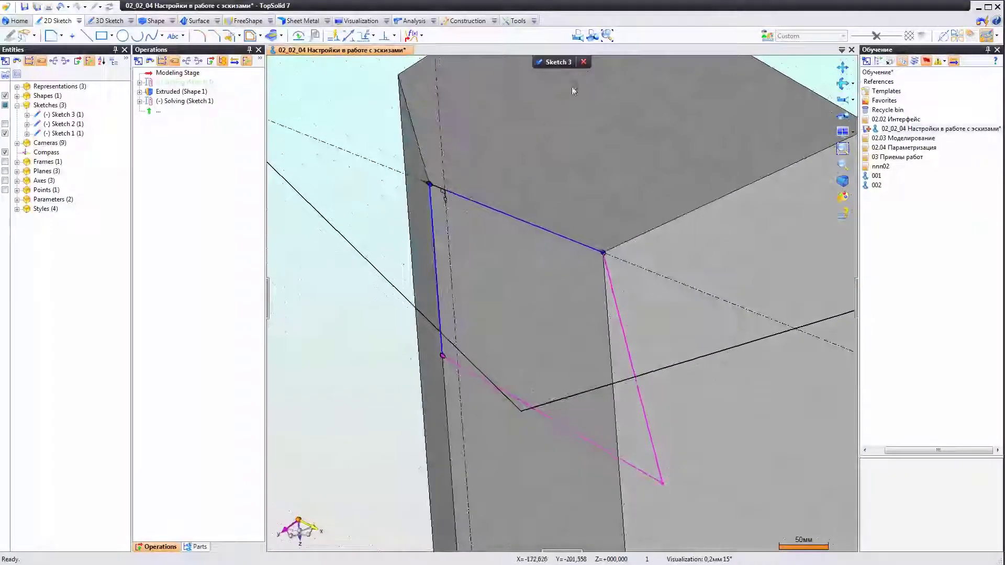
left_click(548, 62)
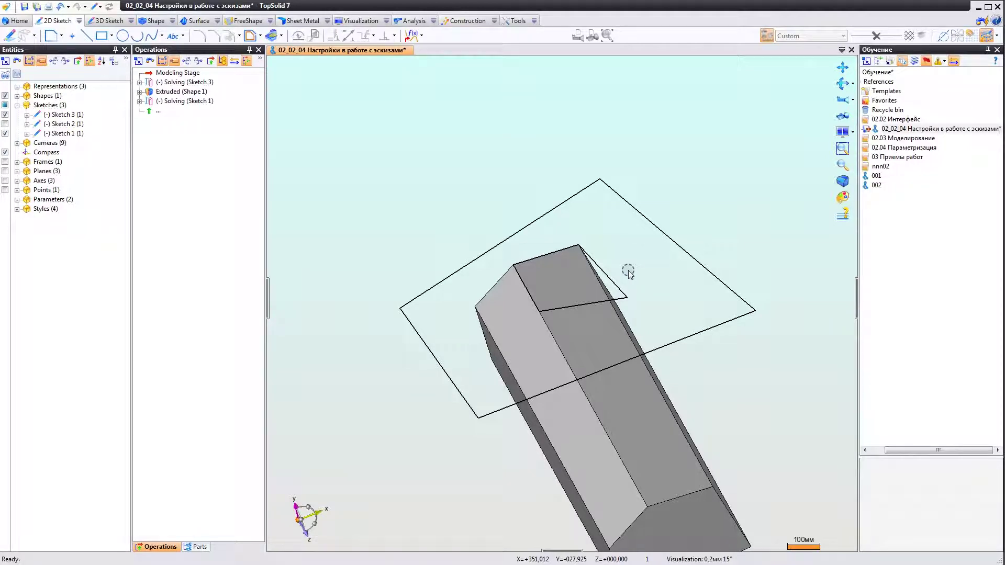
mouse_move(628, 271)
middle_mouse_down()
mouse_move(574, 281)
mouse_move(613, 332)
mouse_move(580, 284)
mouse_move(615, 309)
mouse_move(551, 278)
mouse_move(724, 364)
middle_mouse_up()
scroll(628, 308, "down", 2)
scroll(725, 364, "up", 2)
mouse_move(705, 321)
middle_mouse_down()
mouse_move(709, 344)
mouse_move(747, 381)
middle_mouse_up()
scroll(747, 380, "down", 1)
scroll(672, 327, "up", 1)
scroll(631, 293, "up", 2)
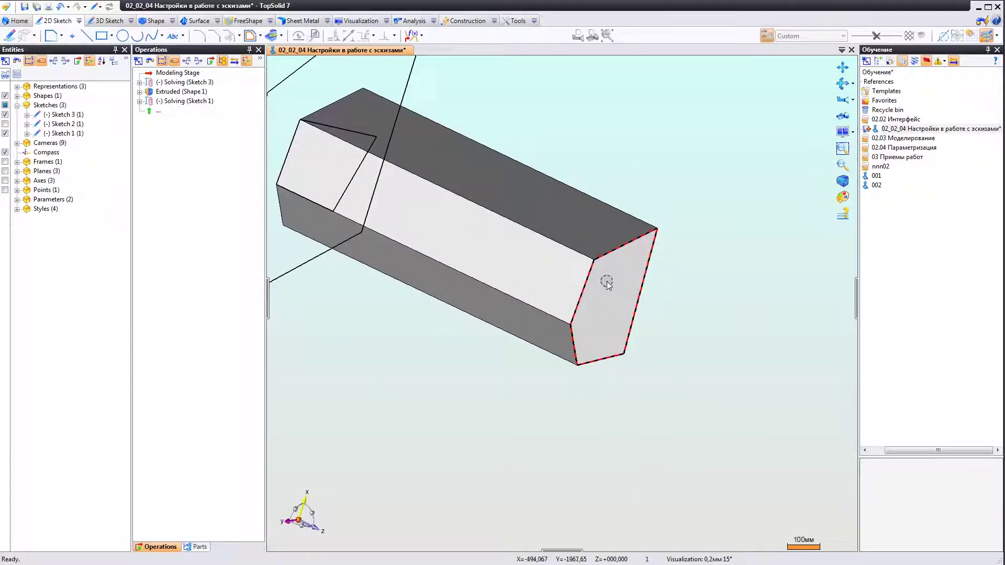
middle_click_drag(611, 281, 602, 291)
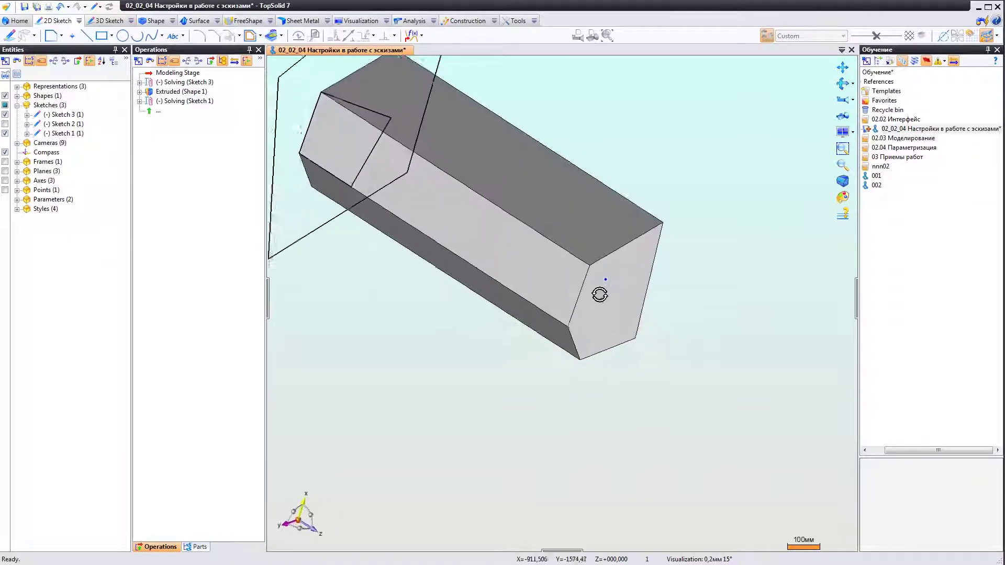
Start a new Sketch 4 on the block's end face
right_click(619, 284)
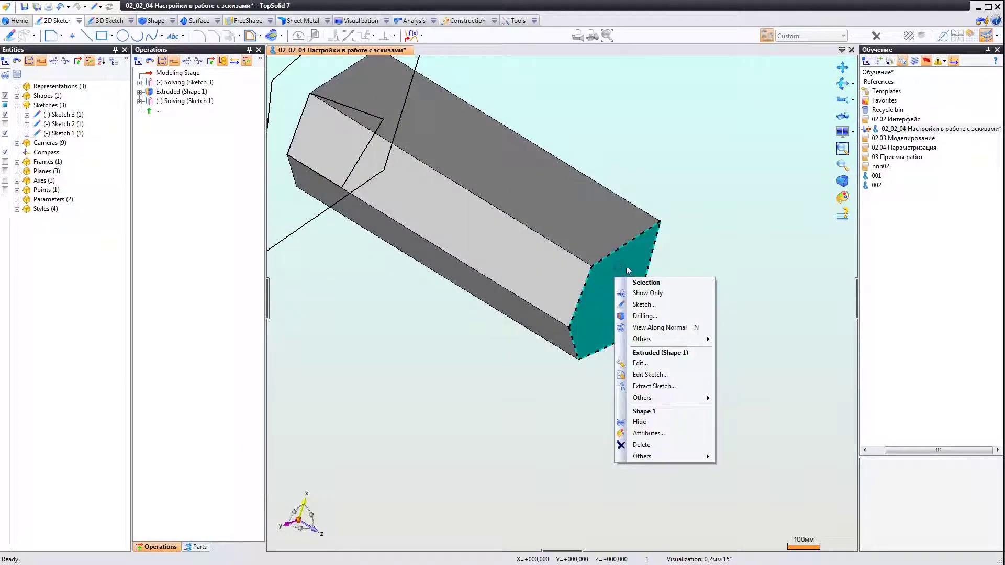
left_click(640, 306)
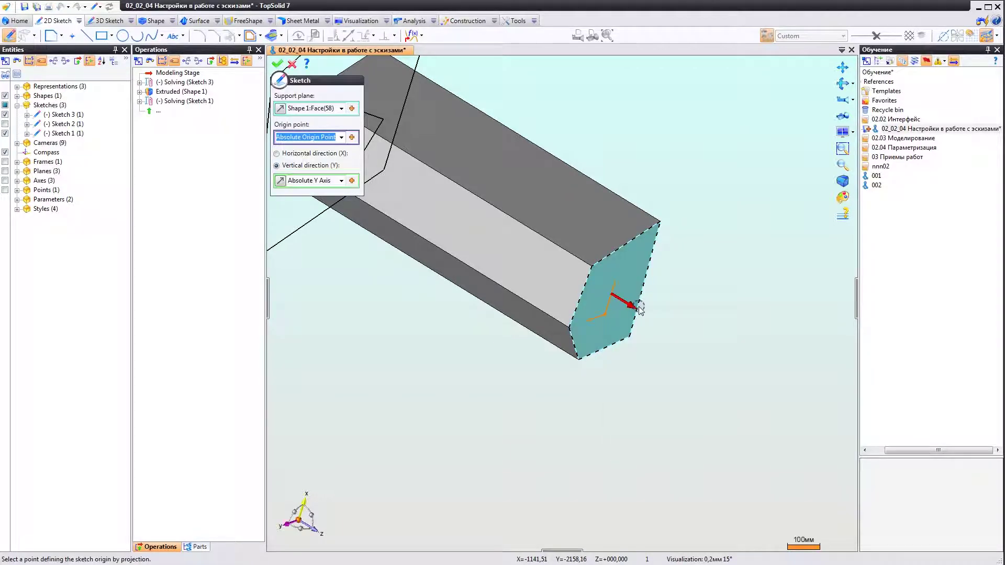
left_click(277, 63)
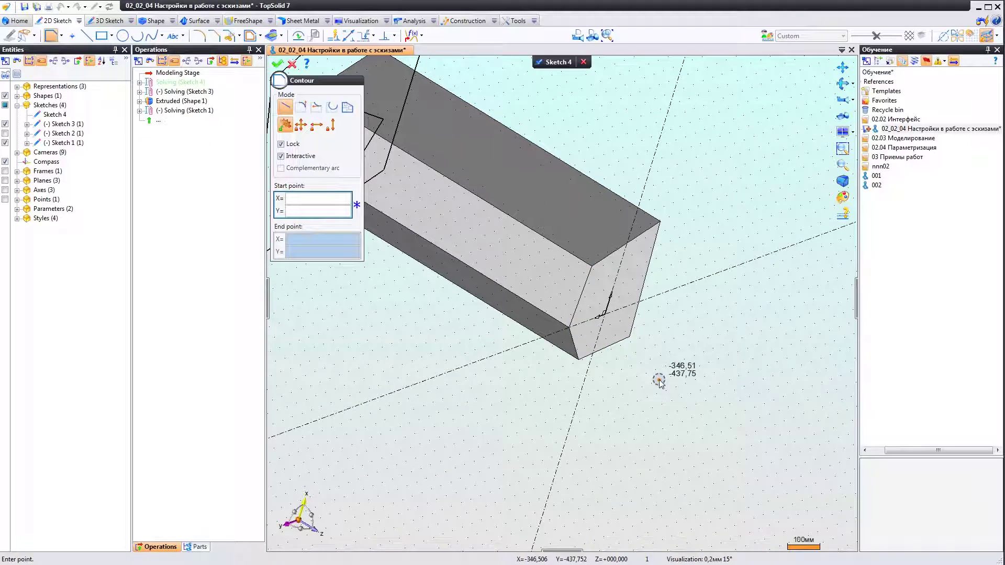
mouse_move(607, 312)
middle_mouse_down()
mouse_move(587, 323)
mouse_move(597, 310)
mouse_move(588, 337)
mouse_move(621, 285)
middle_mouse_up()
scroll(587, 323, "up", 3)
scroll(604, 307, "down", 2)
middle_click_drag(604, 326, 602, 328)
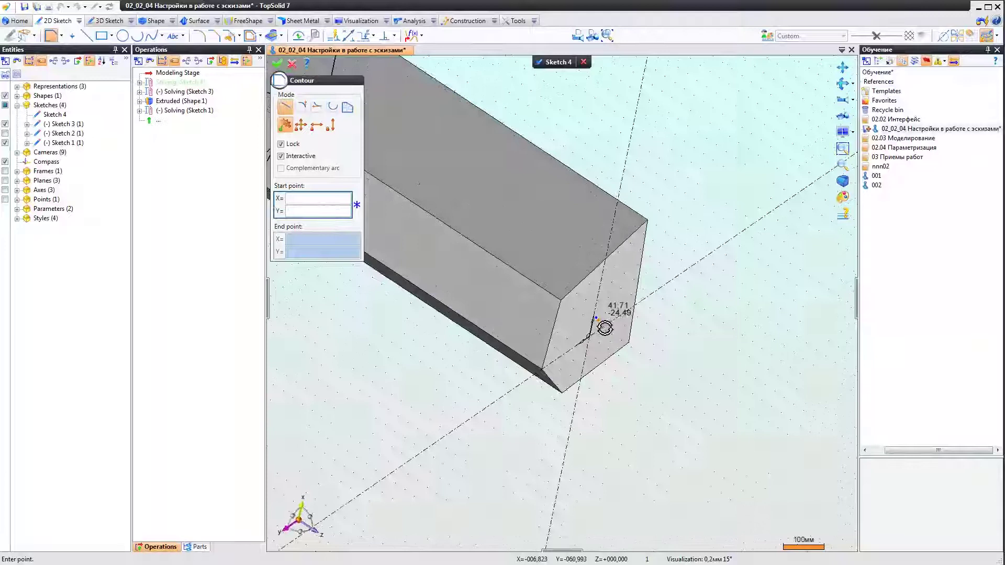
Draw a closed notched contour starting and ending at the block corner
left_click(629, 341)
left_click(644, 247)
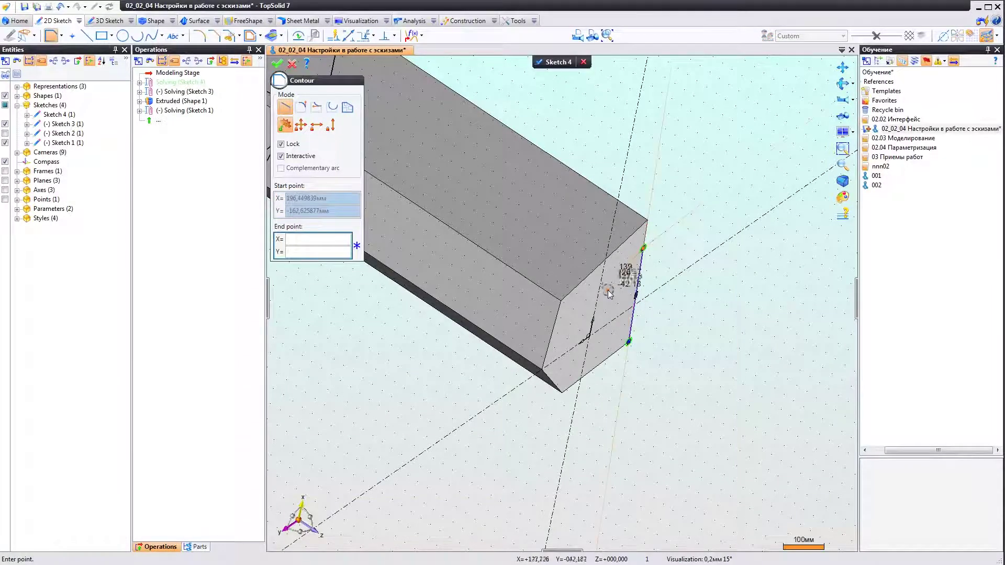
left_click(607, 286)
left_click(574, 287)
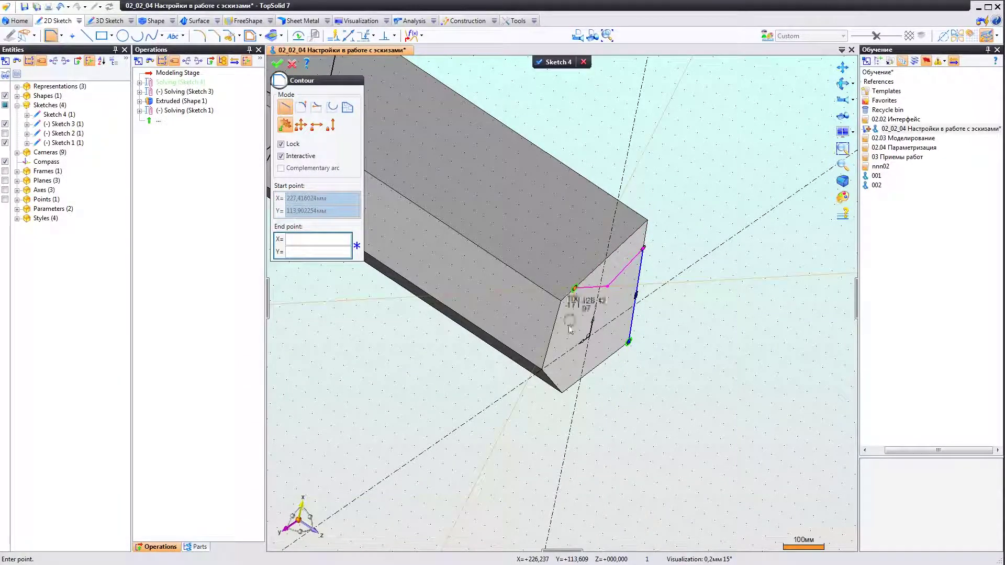
left_click(561, 393)
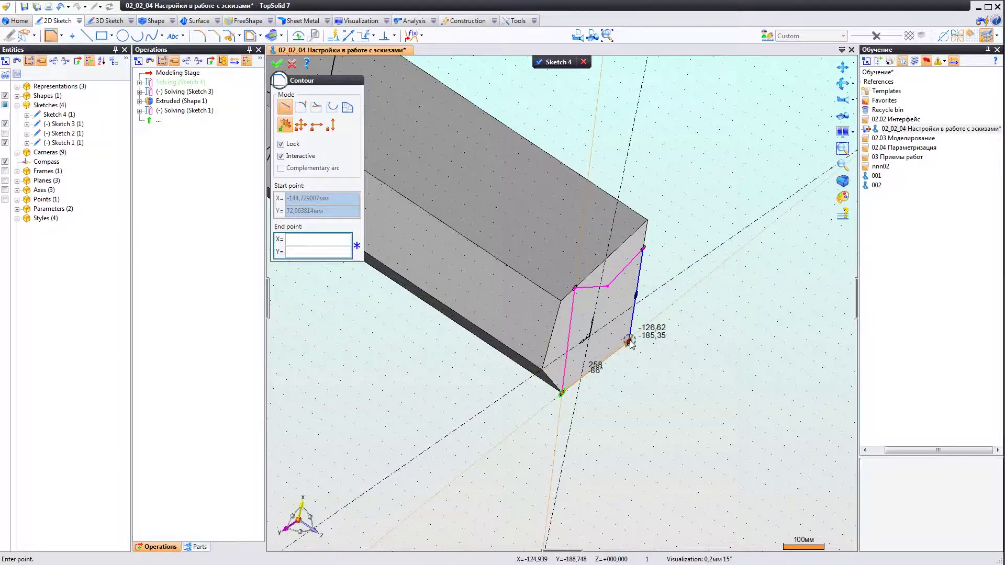
left_click(629, 341)
middle_click_drag(629, 341, 602, 360)
key("Escape")
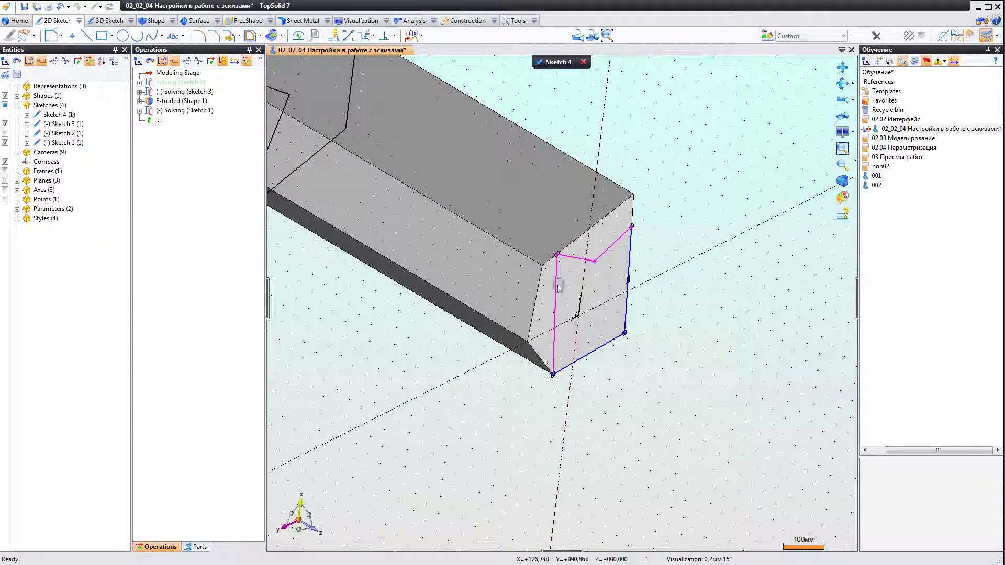
Apply Orientate to the left segment and validate Sketch 4
right_click(548, 275)
right_click(554, 269)
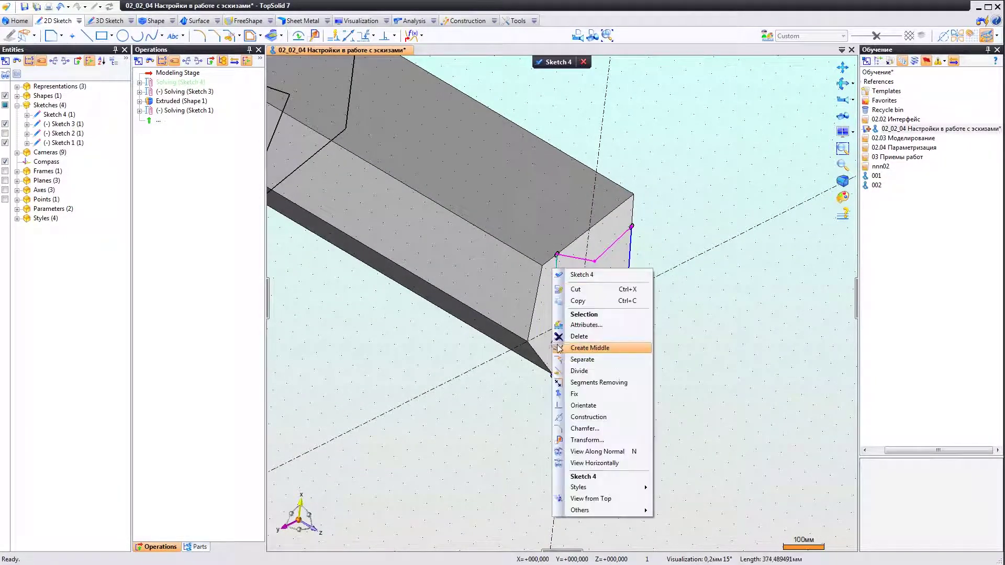
left_click(582, 405)
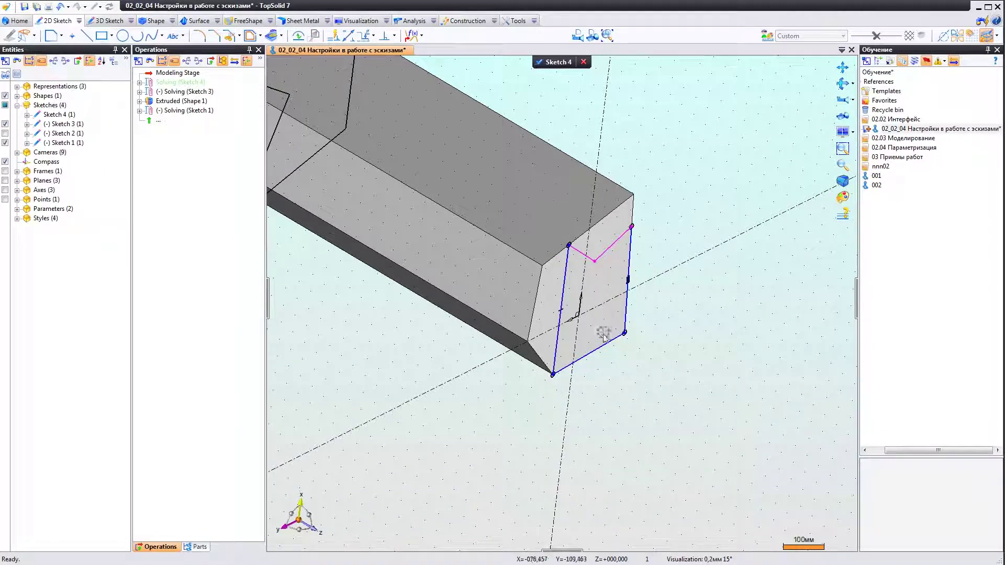
left_click(547, 63)
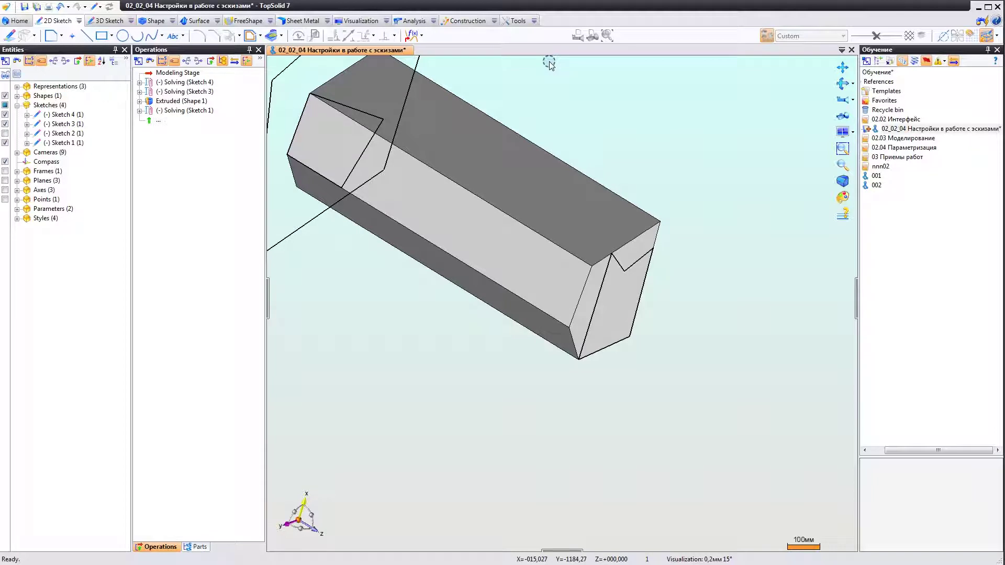
Zoom and orbit the view so the box fills the screen
scroll(616, 271, "up", 2)
scroll(615, 272, "up", 1)
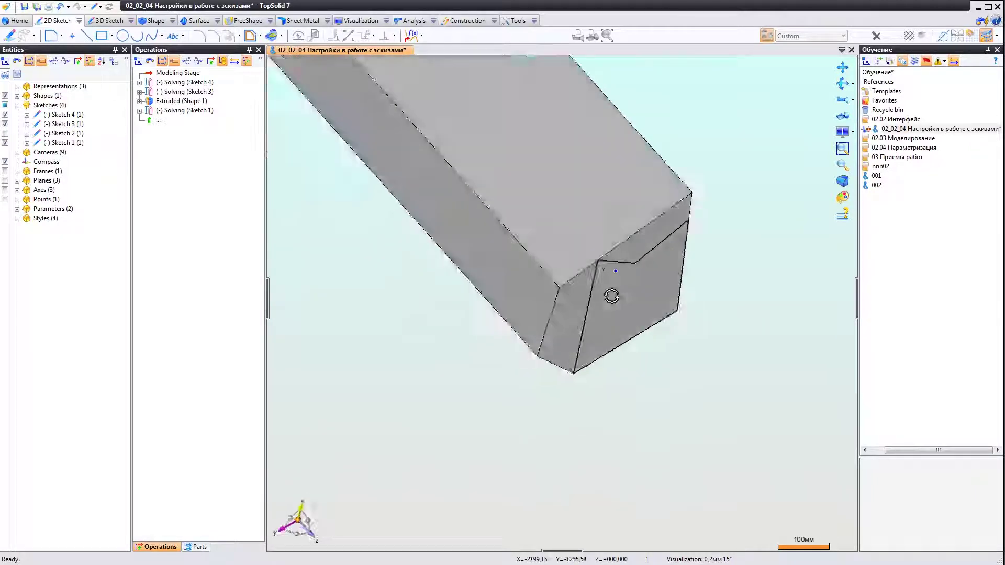
scroll(629, 283, "up", 1)
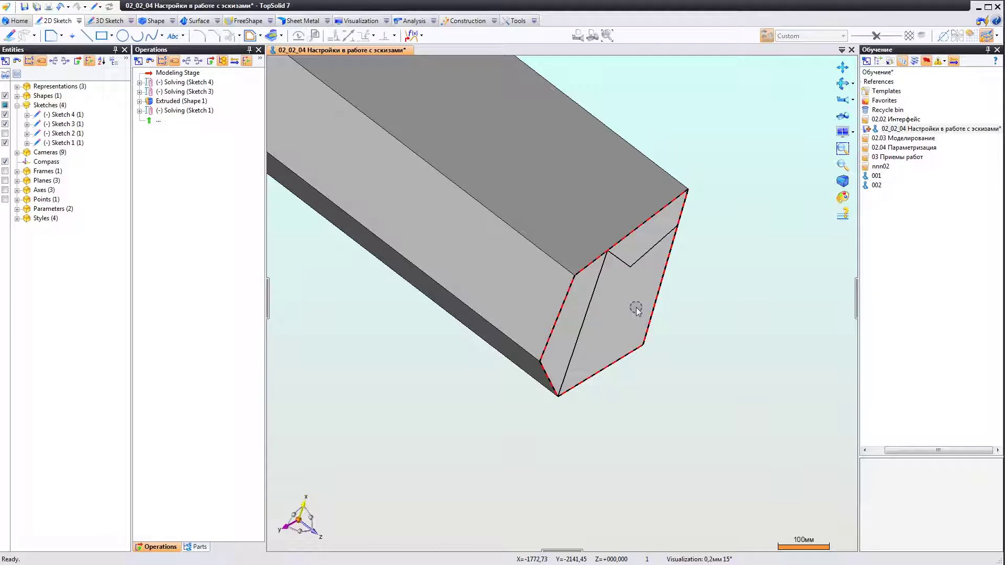
scroll(636, 309, "down", 3)
mouse_move(636, 308)
middle_mouse_down()
mouse_move(605, 314)
mouse_move(610, 287)
mouse_move(591, 296)
mouse_move(611, 325)
middle_mouse_up()
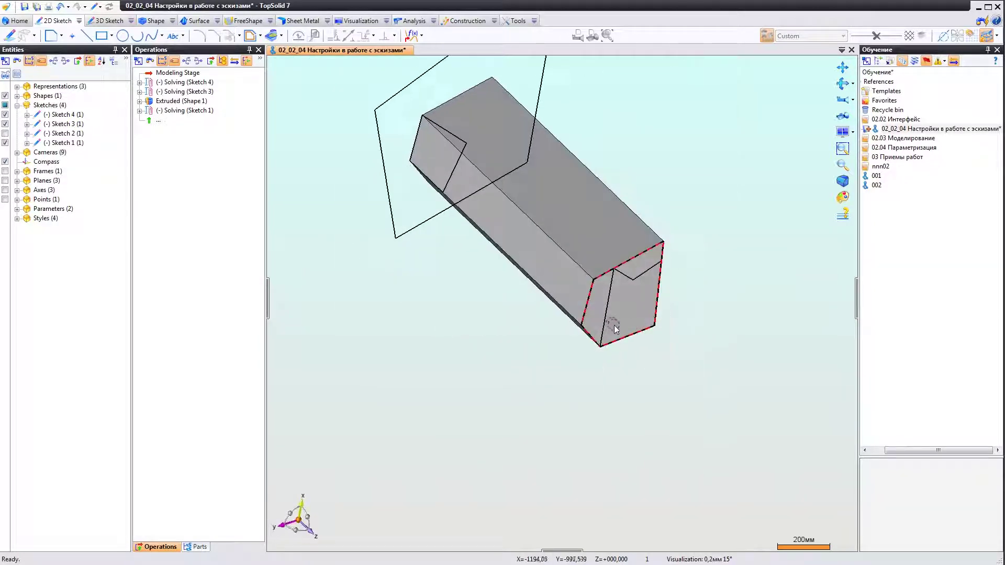
scroll(610, 314, "down", 2)
scroll(613, 303, "up", 3)
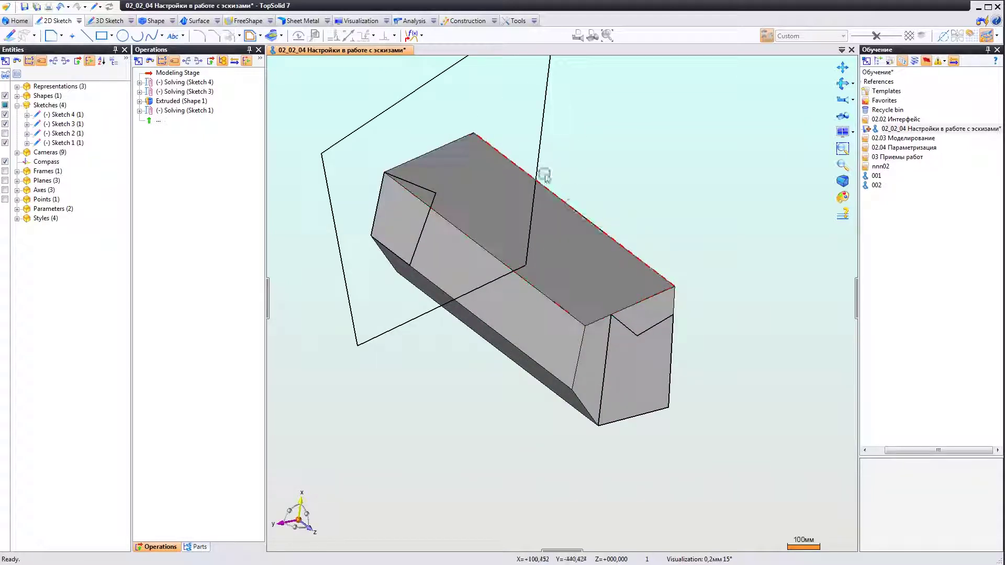
middle_click_drag(540, 171, 601, 281)
Show the Sketch options page scrolled to the 2° orientation, tangency and perpendicularity tolerances
left_click(516, 20)
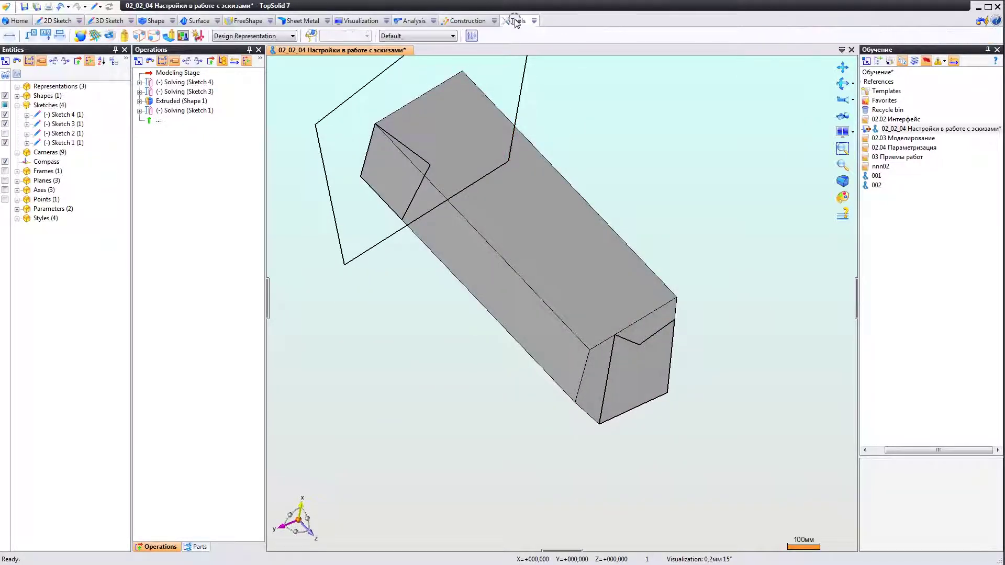
left_click(535, 21)
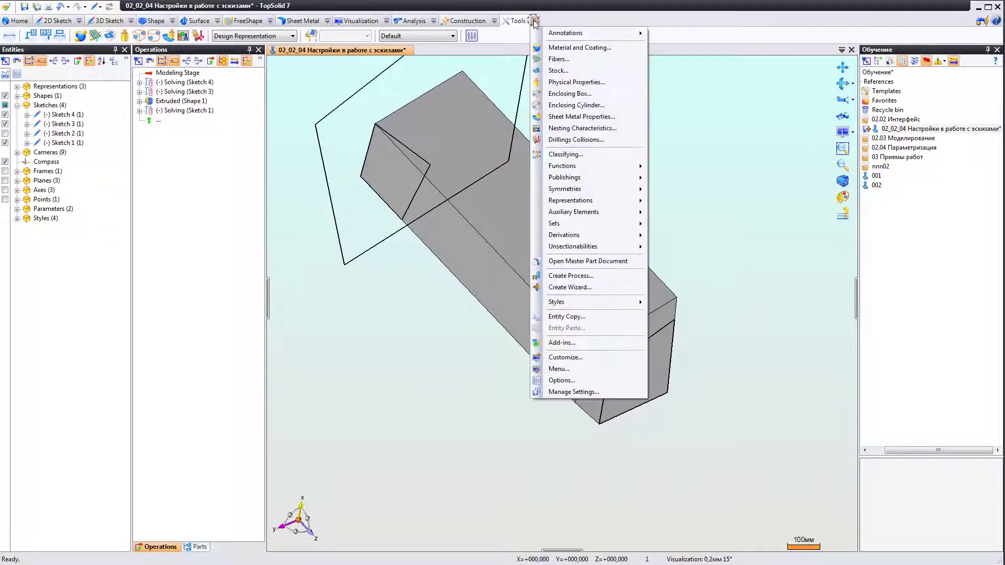
left_click(558, 380)
left_click(291, 253)
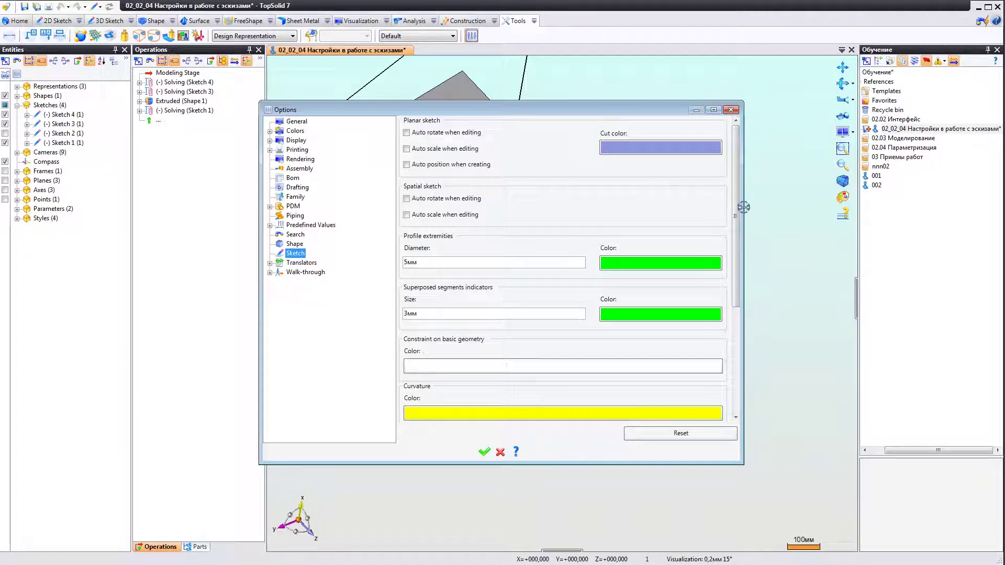
left_click_drag(739, 206, 739, 295)
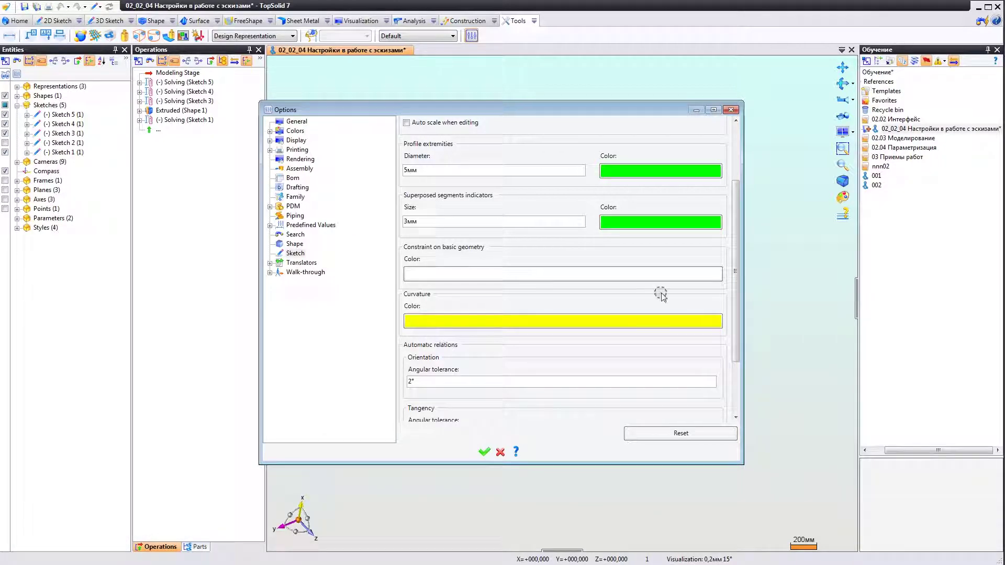
scroll(660, 292, "up", 1)
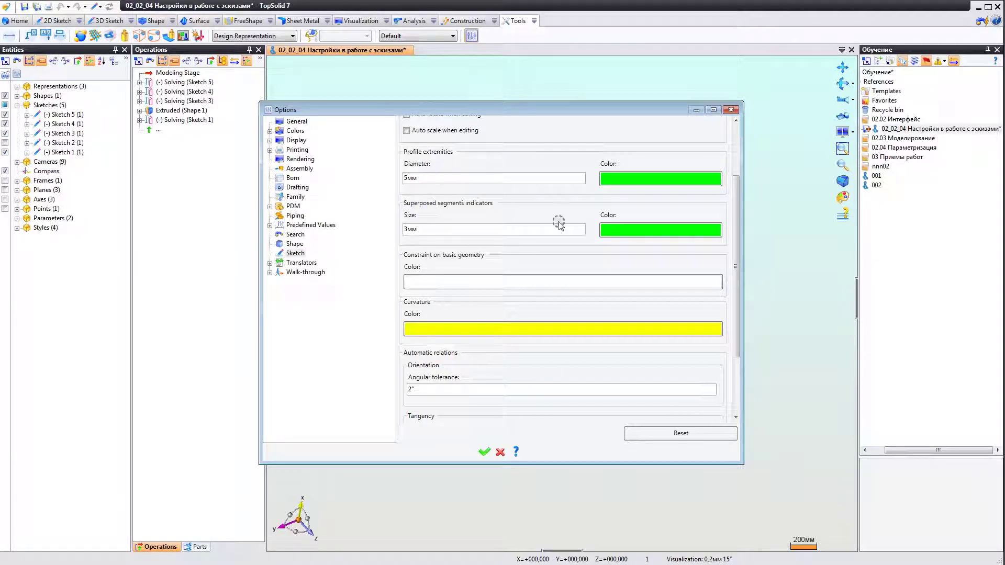
left_click_drag(735, 233, 734, 230)
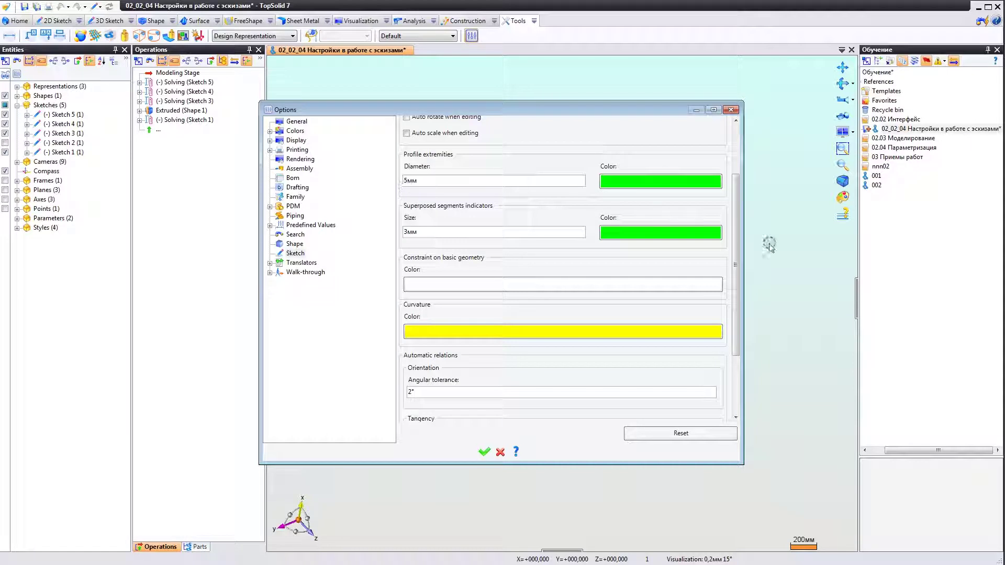
left_click_drag(737, 230, 744, 290)
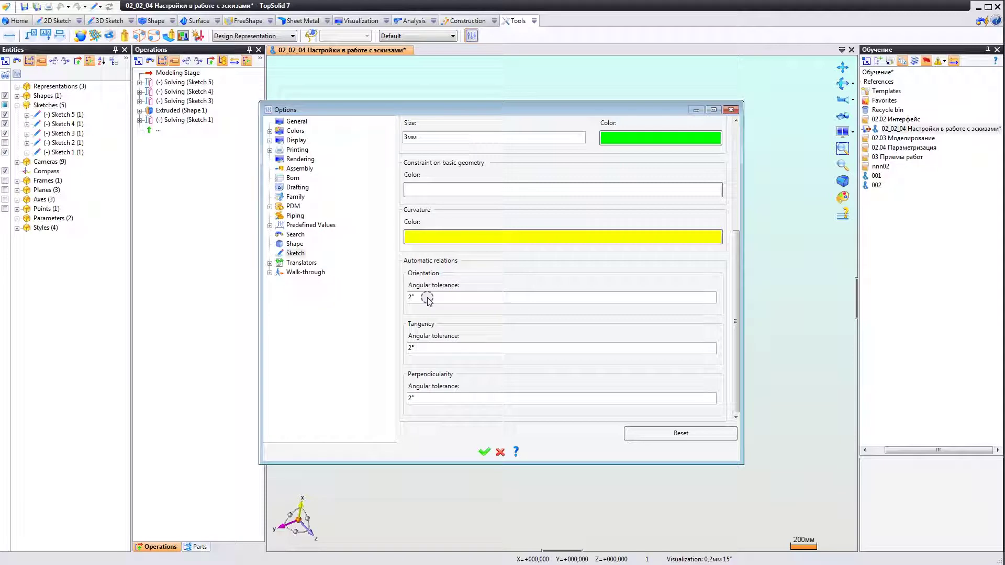
Close Options and start a new Sketch 1 viewed from the top
left_click(484, 452)
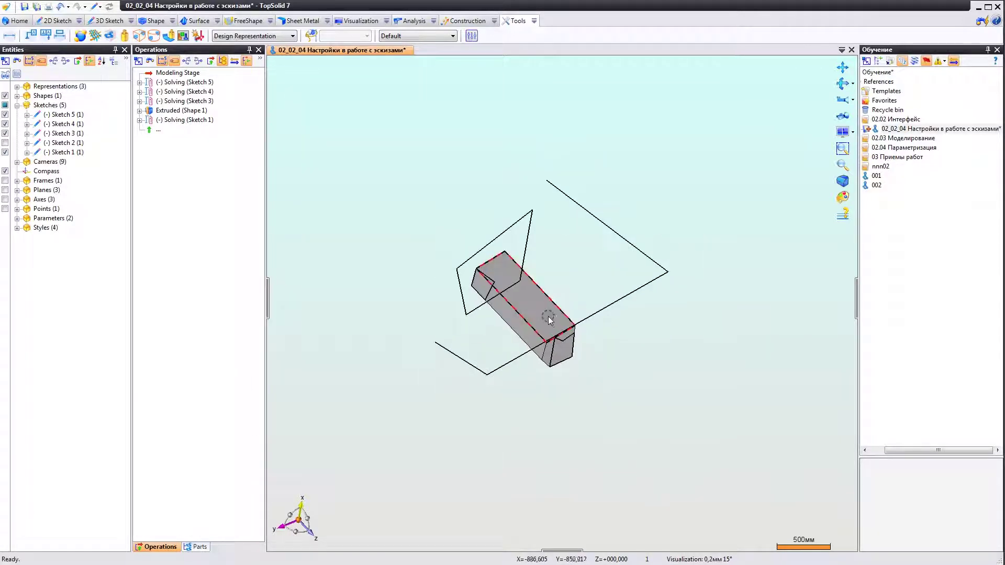
right_click(512, 351)
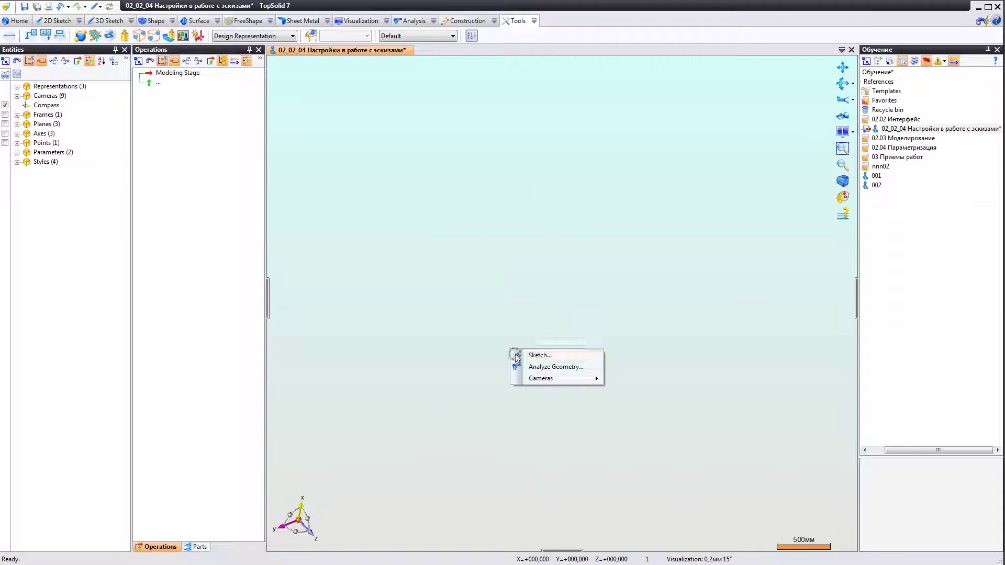
left_click(534, 354)
right_click(555, 393)
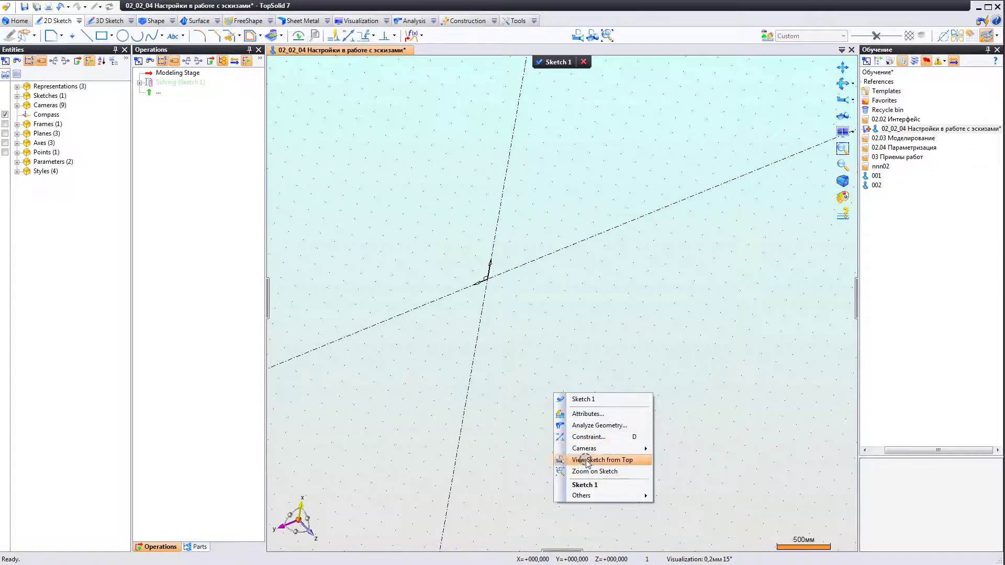
left_click(580, 460)
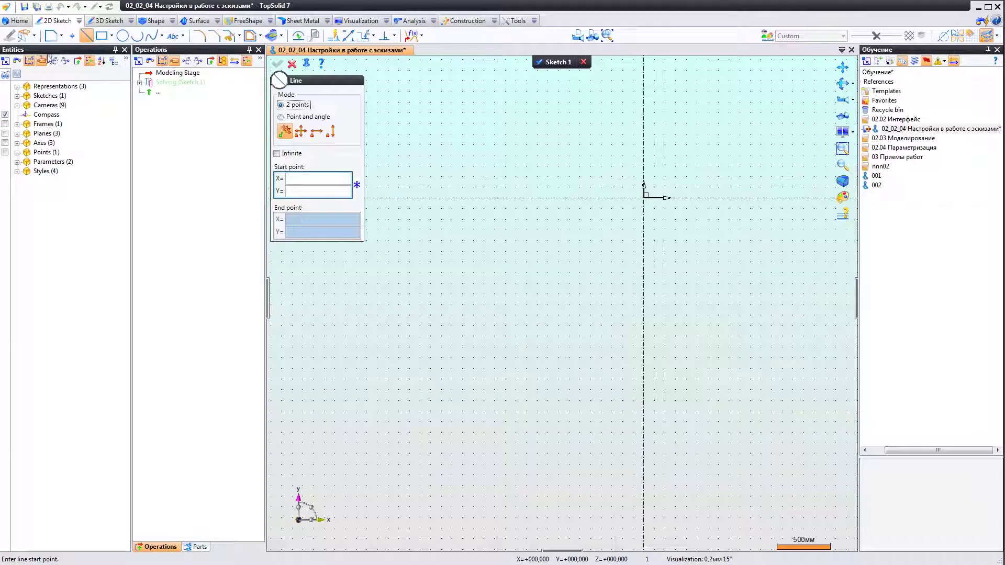
Draw an open zigzag contour of collinear, steep rising and final segments, then validate
left_click(51, 35)
scroll(482, 291, "down", 4)
left_click(426, 290)
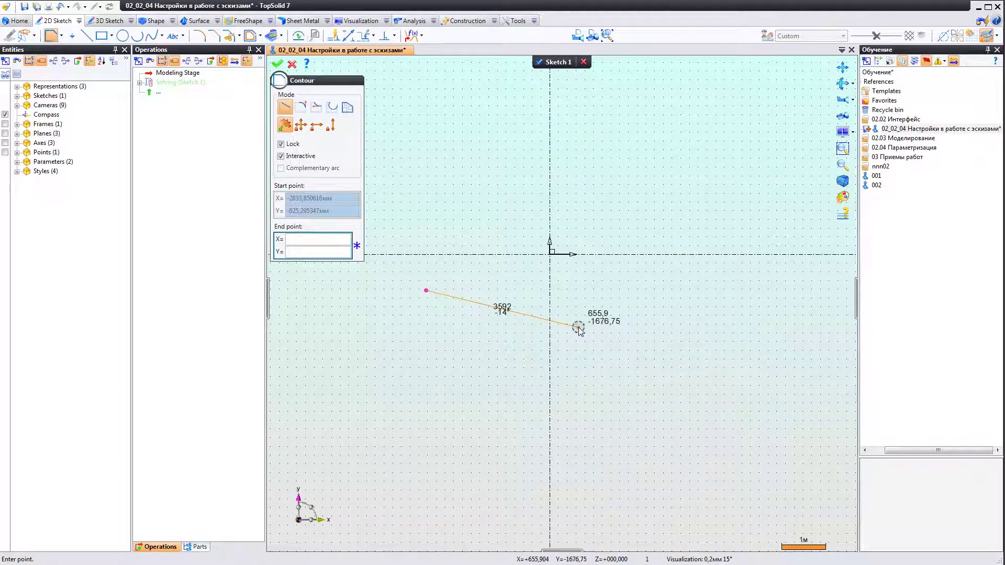
left_click(582, 329)
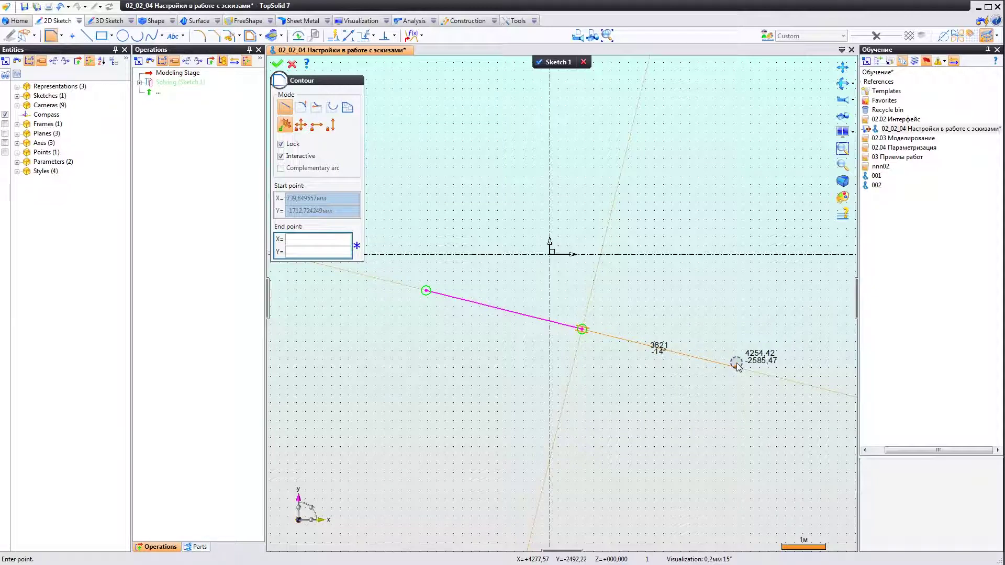
left_click(735, 365)
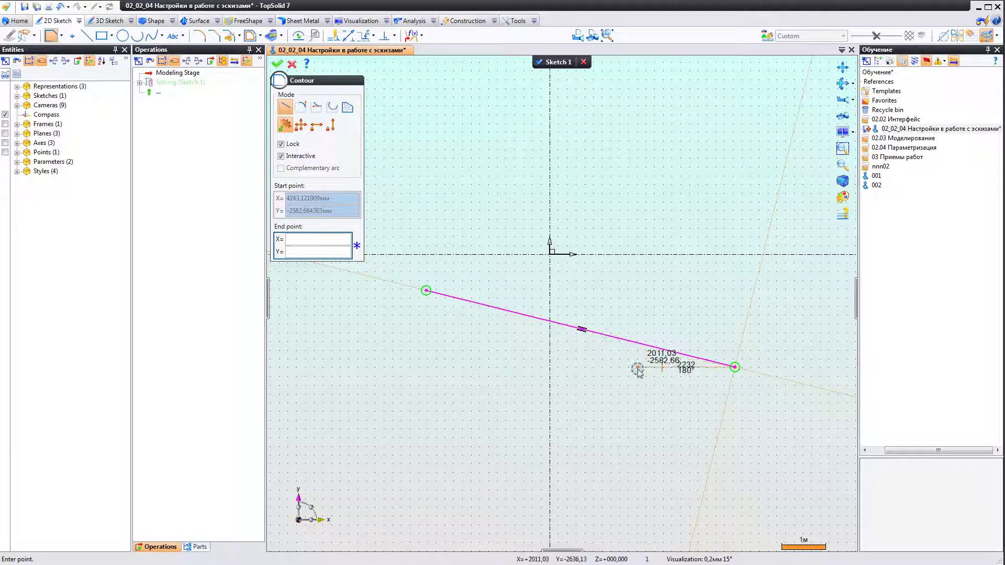
left_click(772, 224)
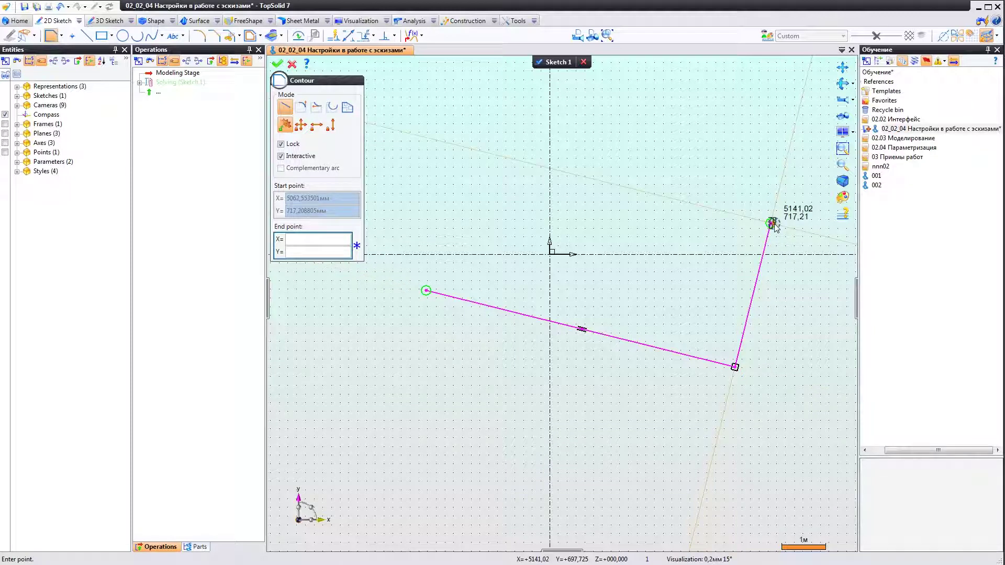
left_click(655, 177)
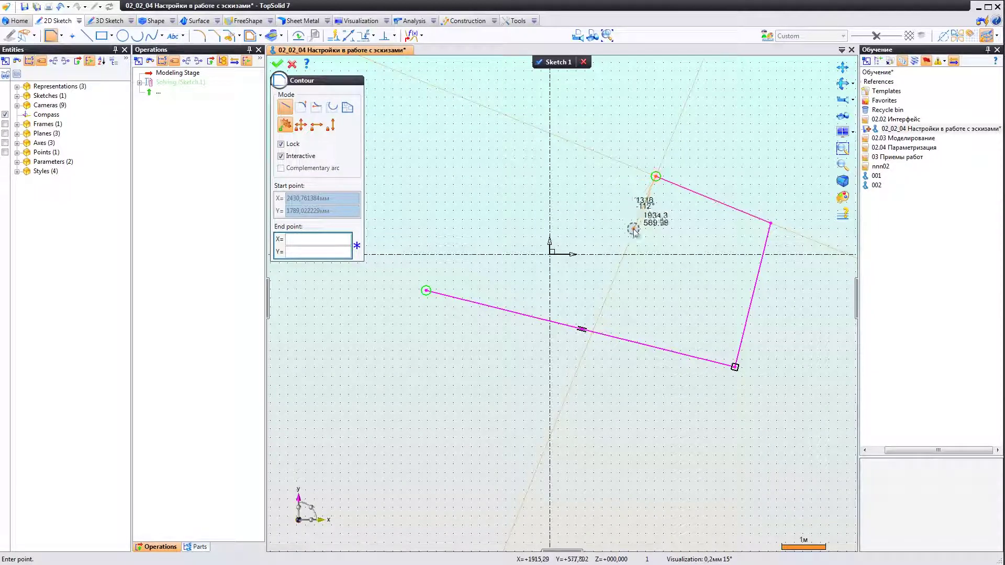
left_click(539, 62)
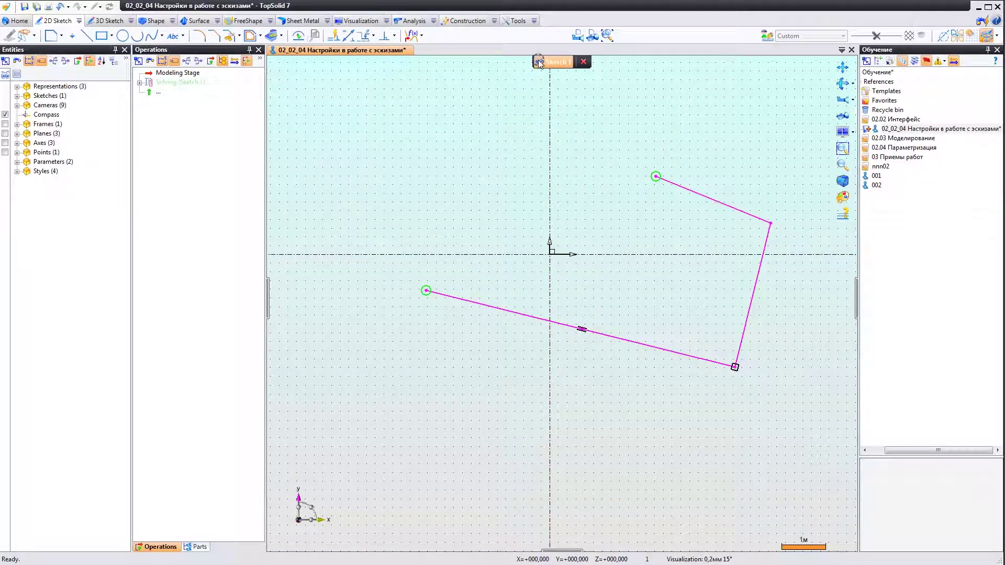
In the Sketch options, change the perpendicularity angular tolerance from 2° to 10 and confirm
left_click(515, 21)
left_click(534, 21)
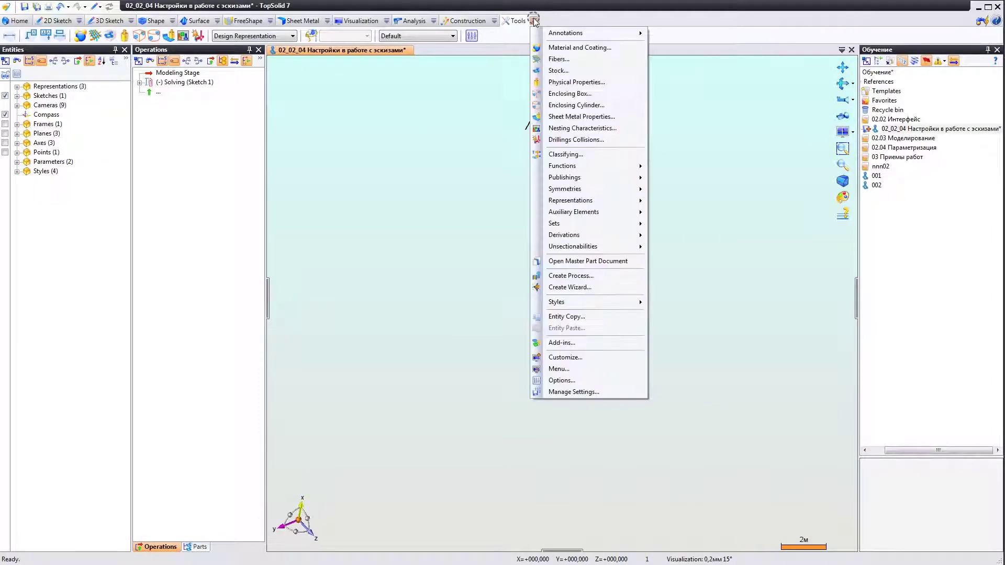
left_click(562, 380)
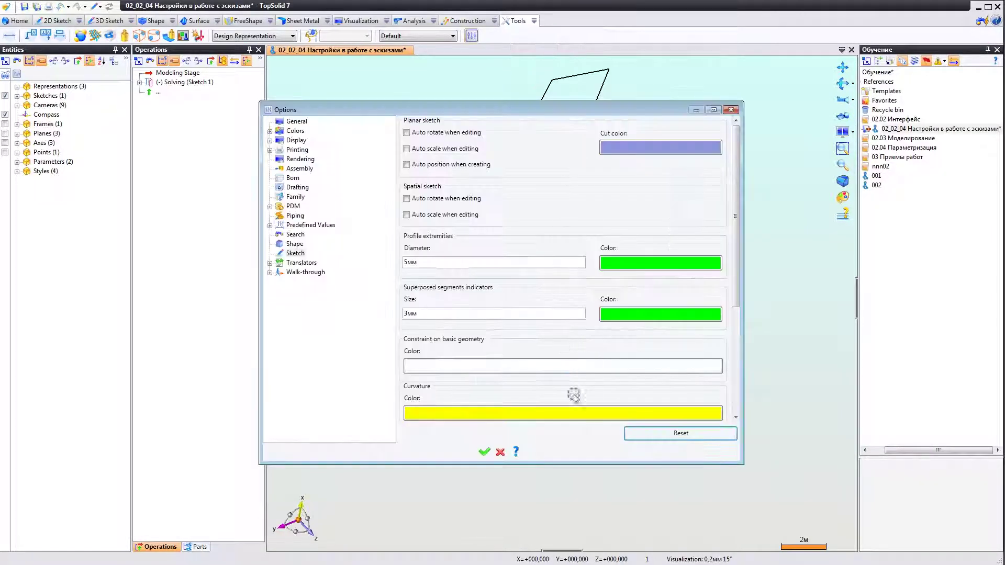
left_click_drag(735, 298, 733, 403)
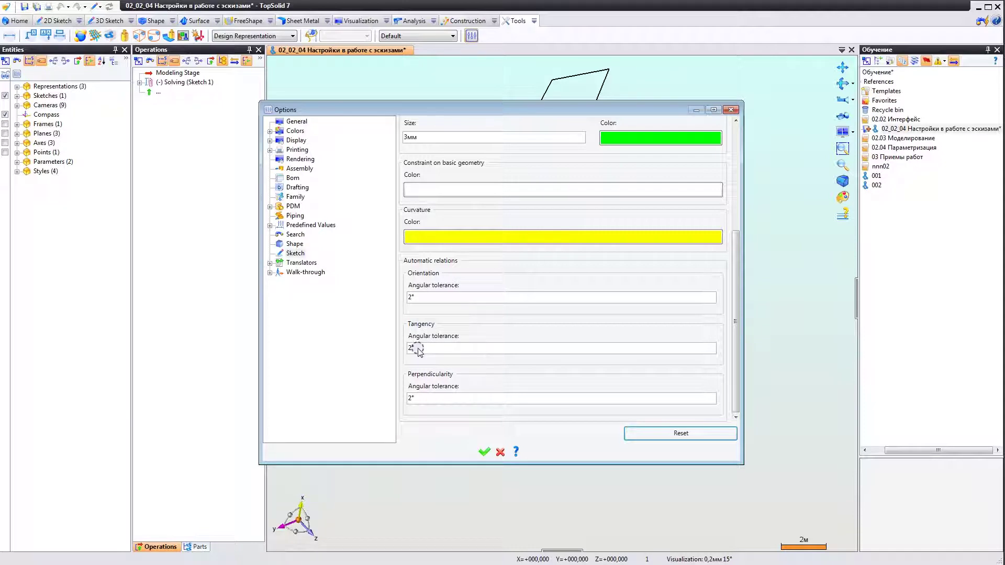
left_click(425, 399)
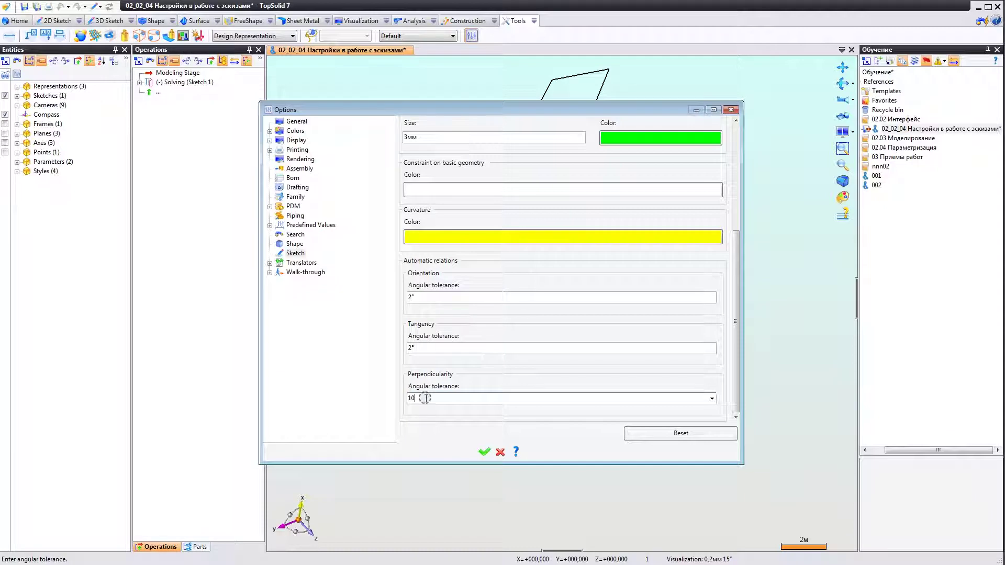
left_click(483, 453)
Reopen Sketch 1 for editing and view its plane face-on
right_click(559, 215)
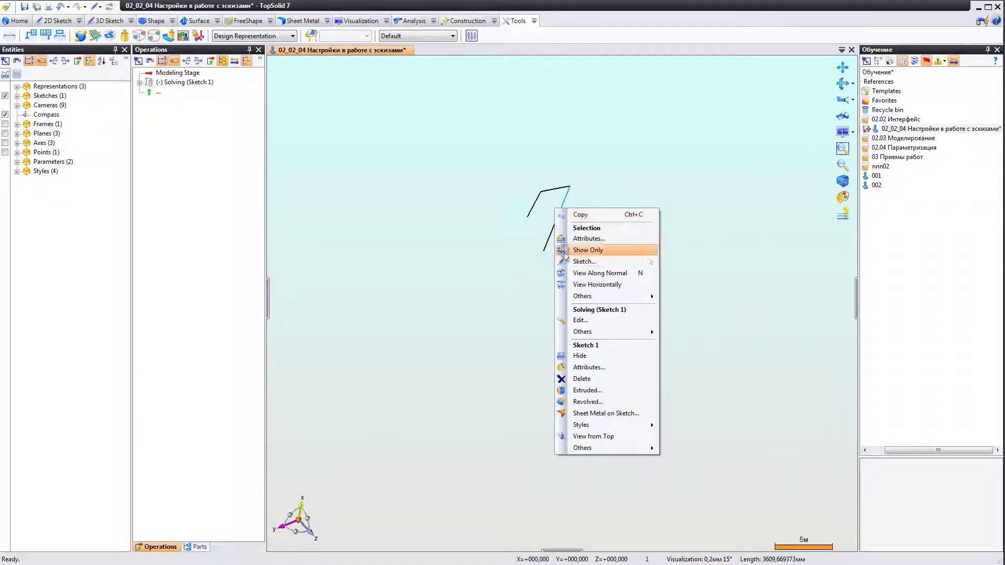
left_click(575, 322)
right_click(561, 260)
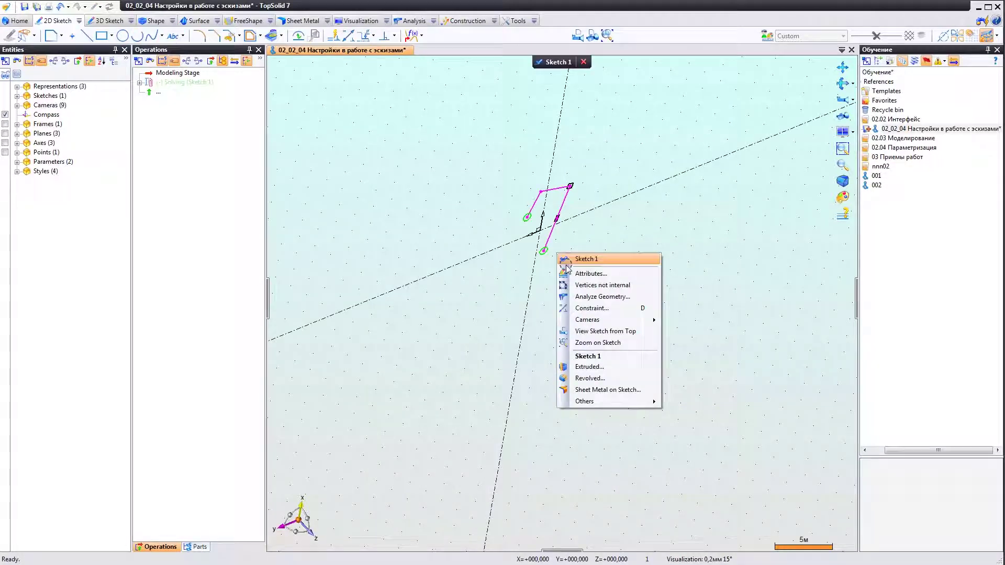
left_click(593, 328)
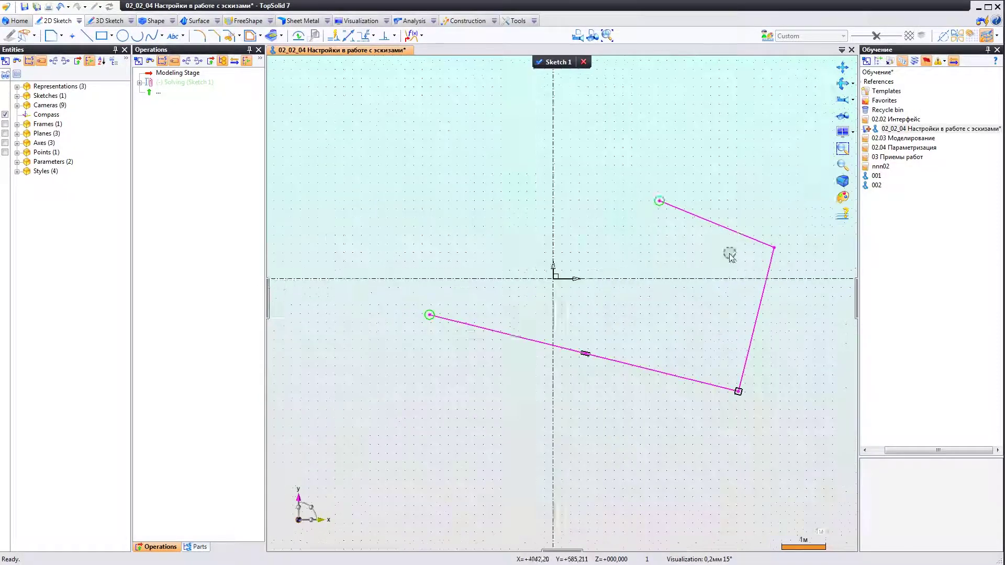
Draw a Contour from the profile's upper endpoint through three new zigzag vertices
left_click(51, 36)
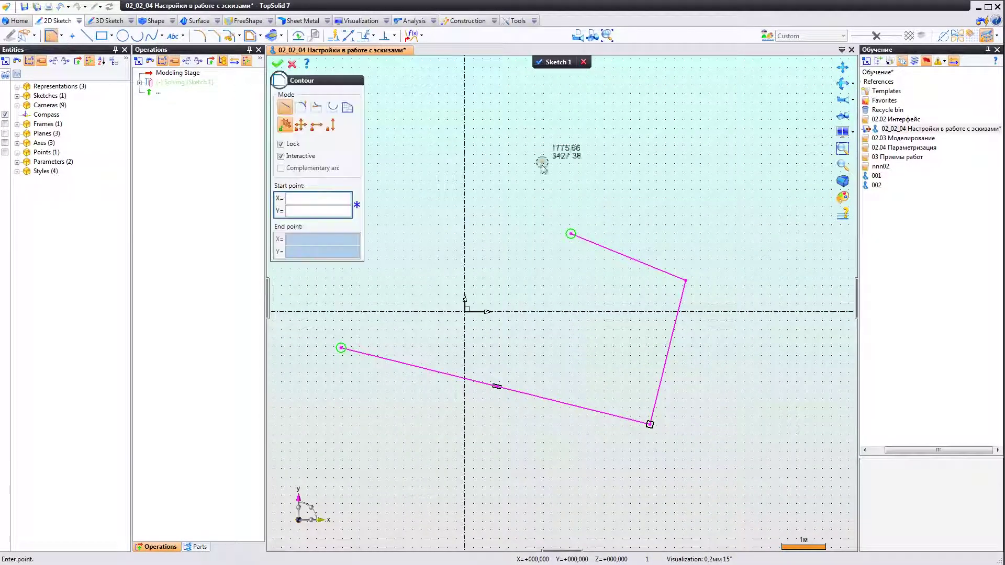
left_click(570, 234)
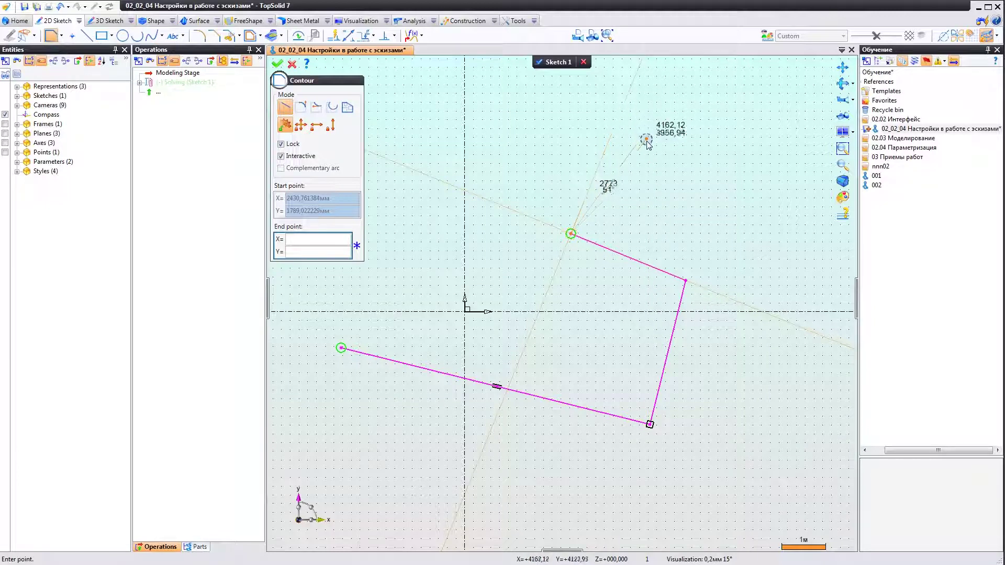
scroll(617, 173, "down", 1)
scroll(607, 219, "down", 1)
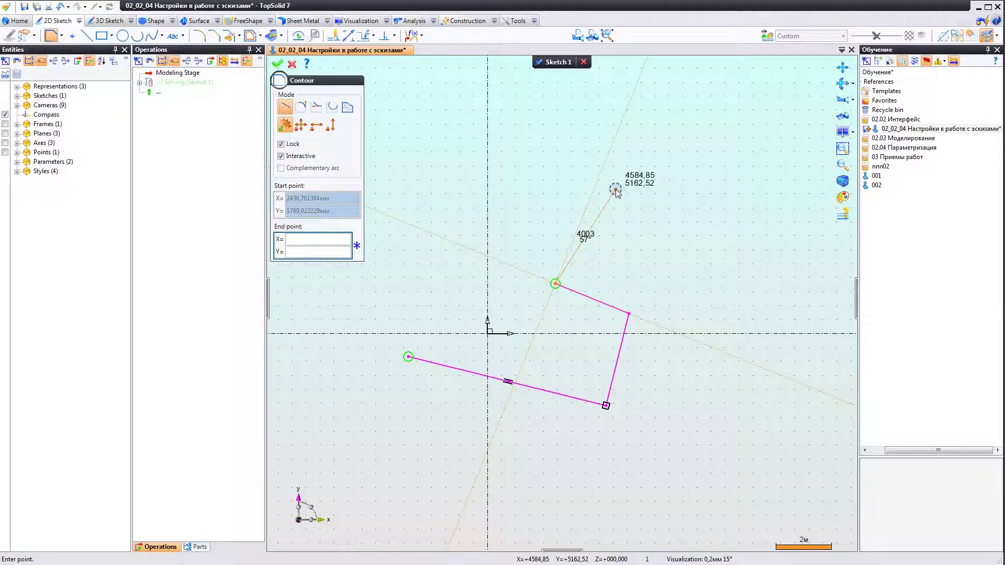
left_click(615, 190)
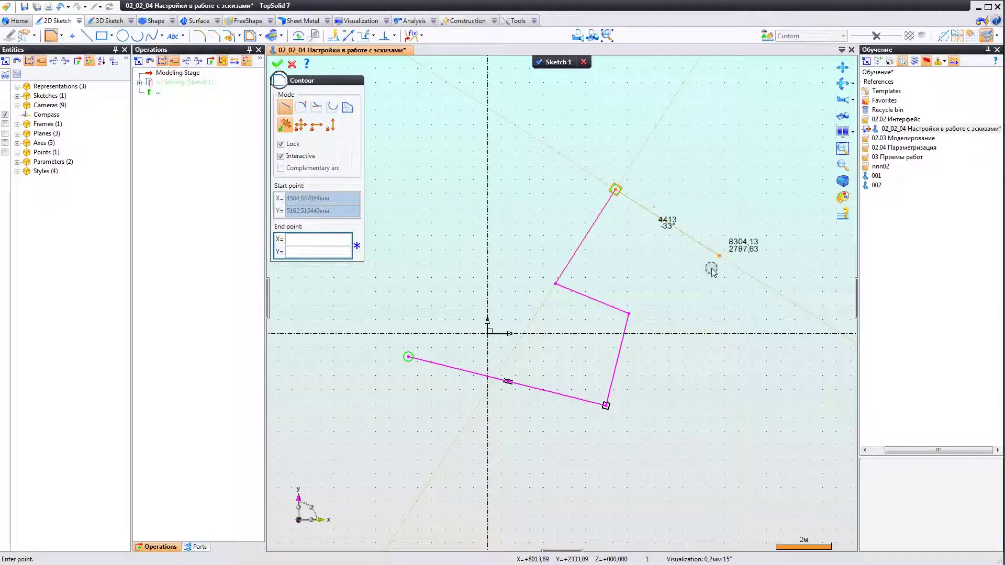
left_click(719, 256)
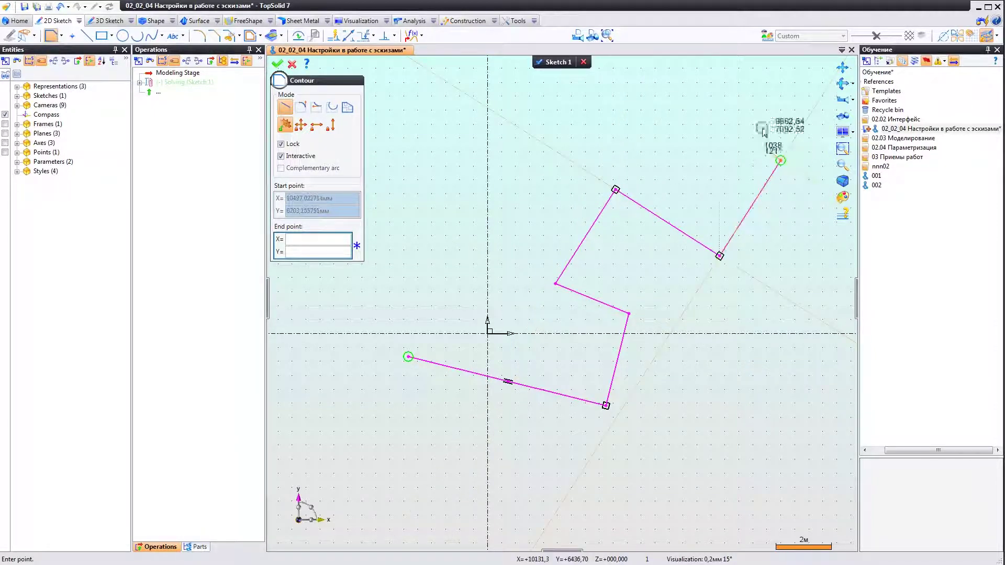
left_click(691, 103)
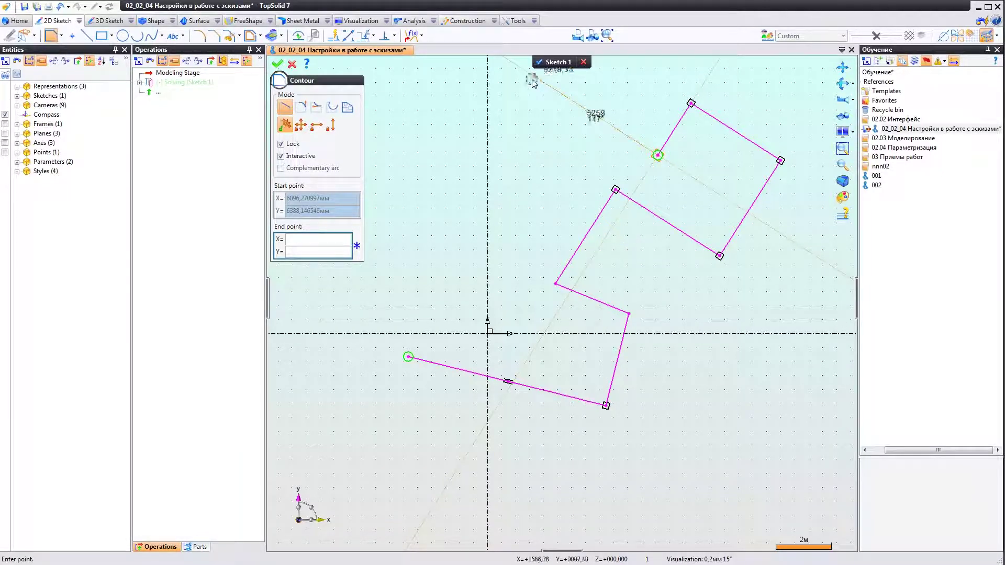
left_click(539, 62)
Set the orientation, tangency and perpendicularity angular tolerances in Sketch options all to 1°
left_click(534, 21)
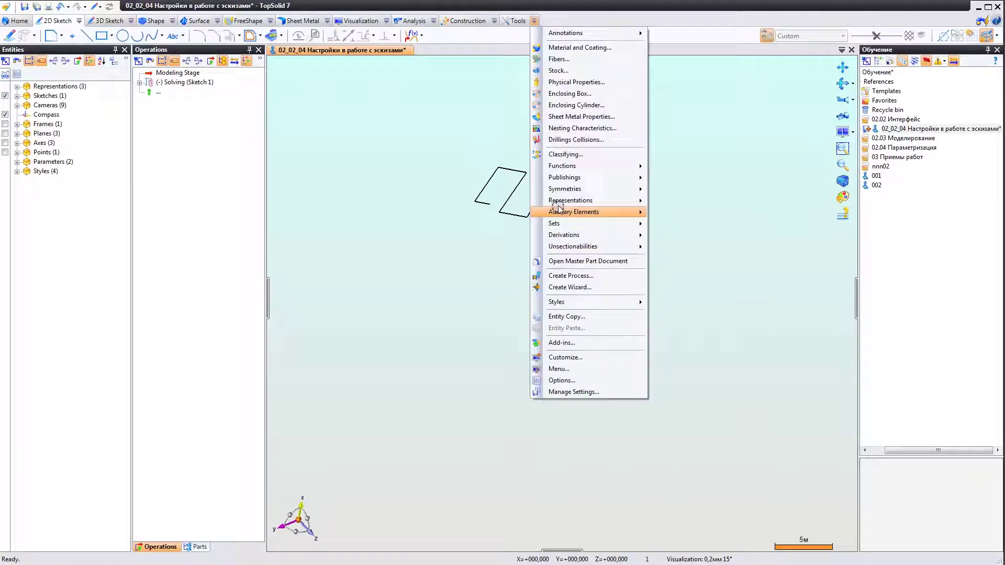
left_click(564, 380)
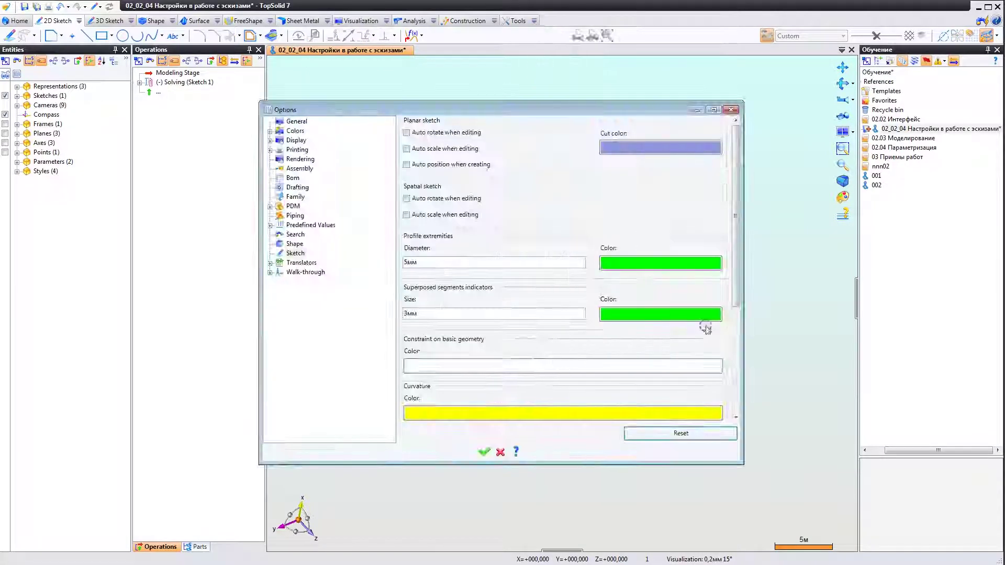
scroll(730, 400, "down", 5)
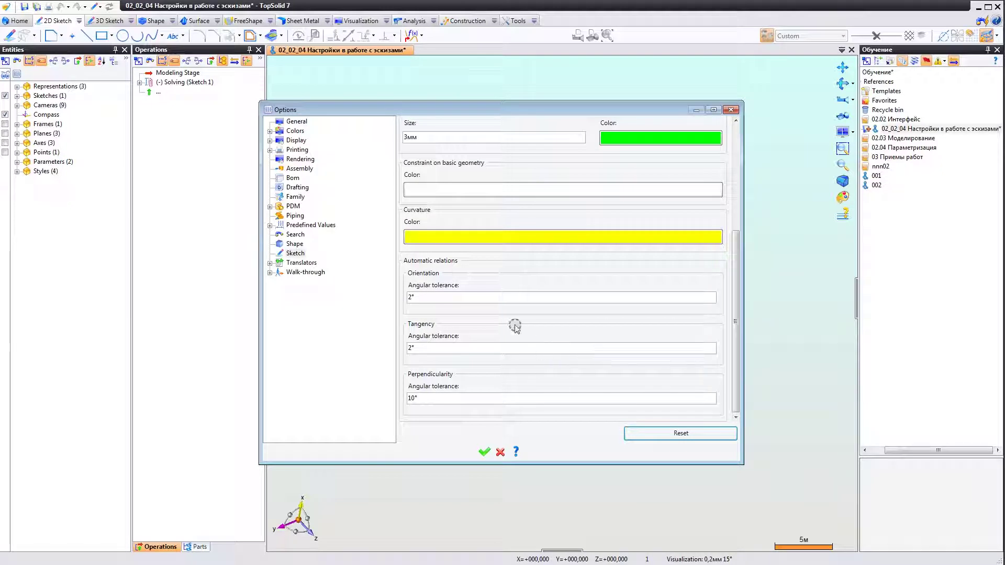
left_click(422, 298)
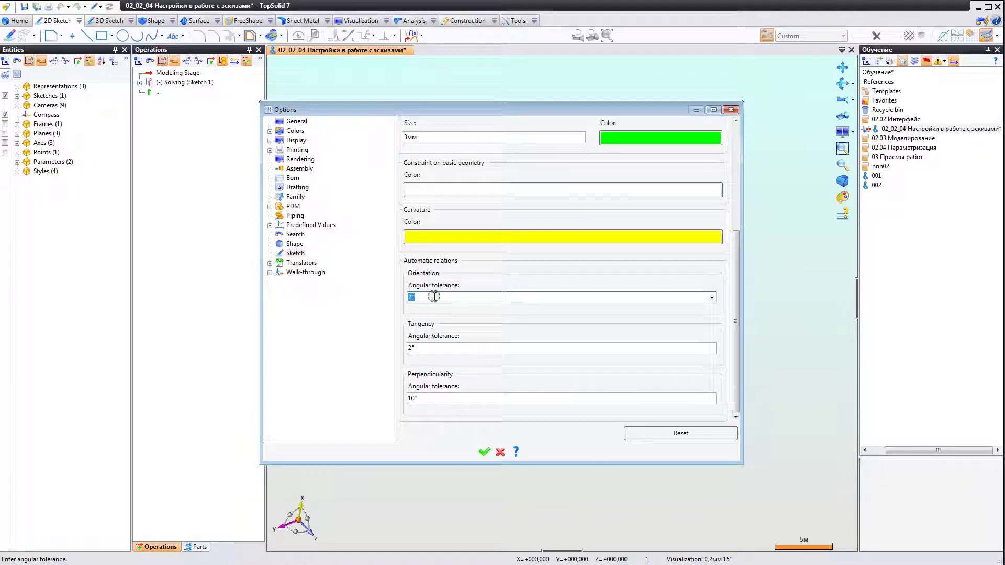
left_click(420, 349)
type("1")
left_click(418, 395)
type("1")
left_click(430, 349)
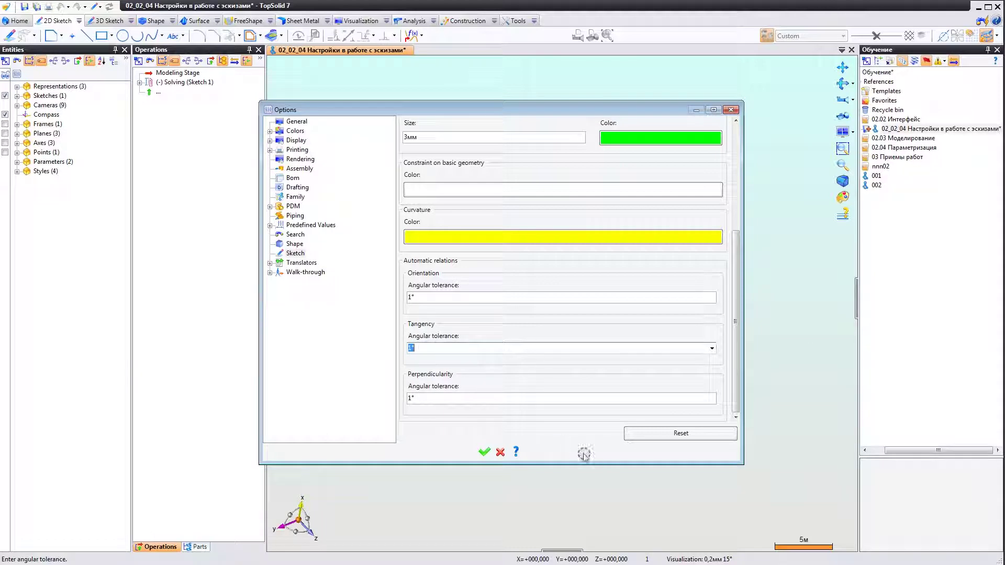
left_click(486, 453)
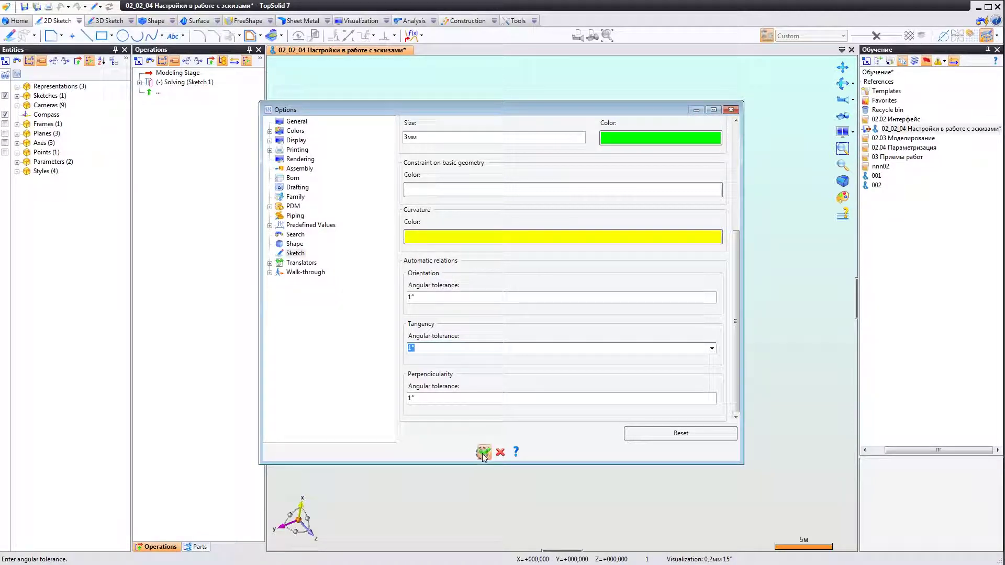
left_click(483, 454)
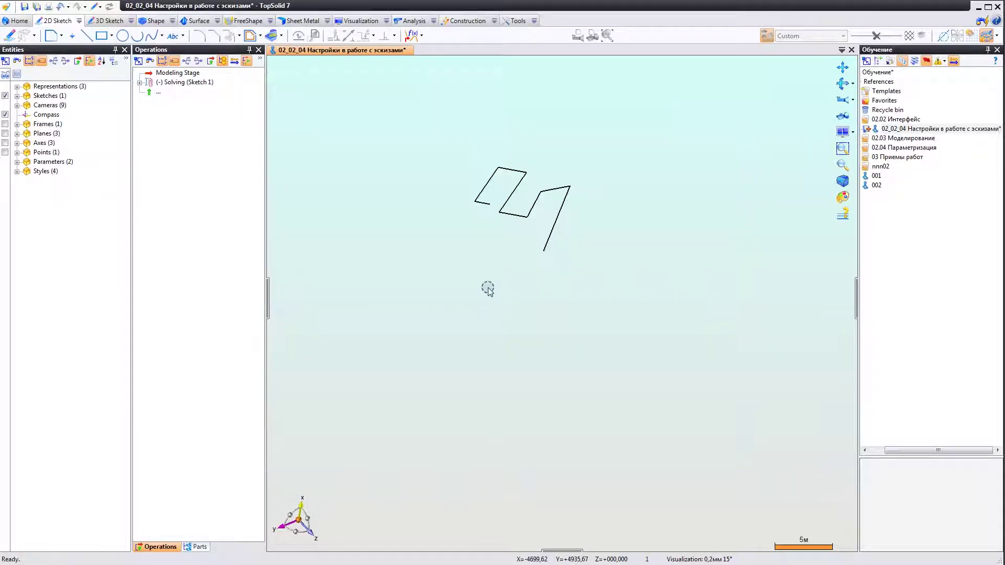
Reopen Sketch 1 for editing and view the sketch plane along its normal
right_click(478, 182)
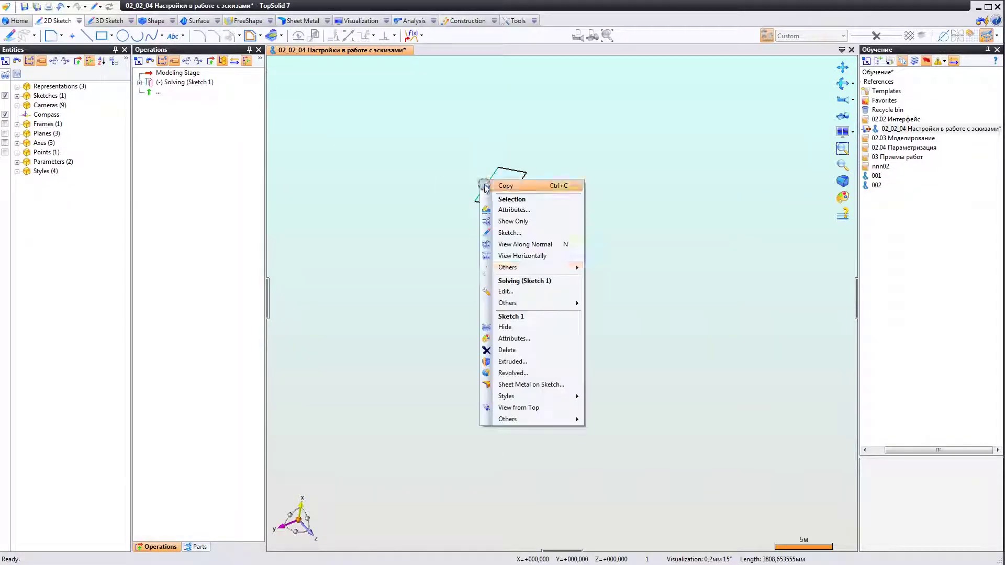
left_click(492, 290)
right_click(477, 215)
left_click(537, 154)
right_click(537, 155)
left_click(555, 235)
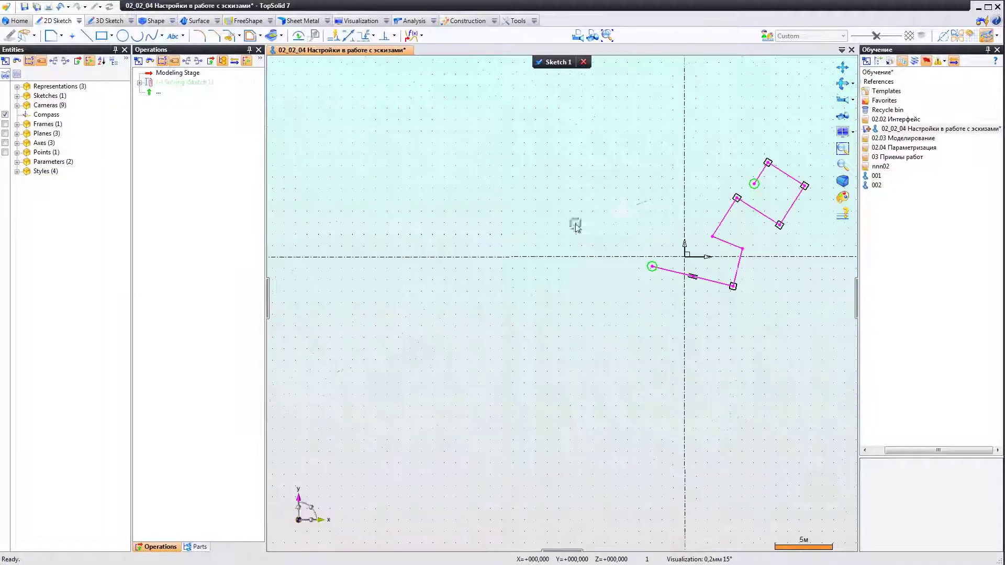
Draw connected lines from the profile's upper endpoint, extending the zigzag up and to the left
left_click(87, 35)
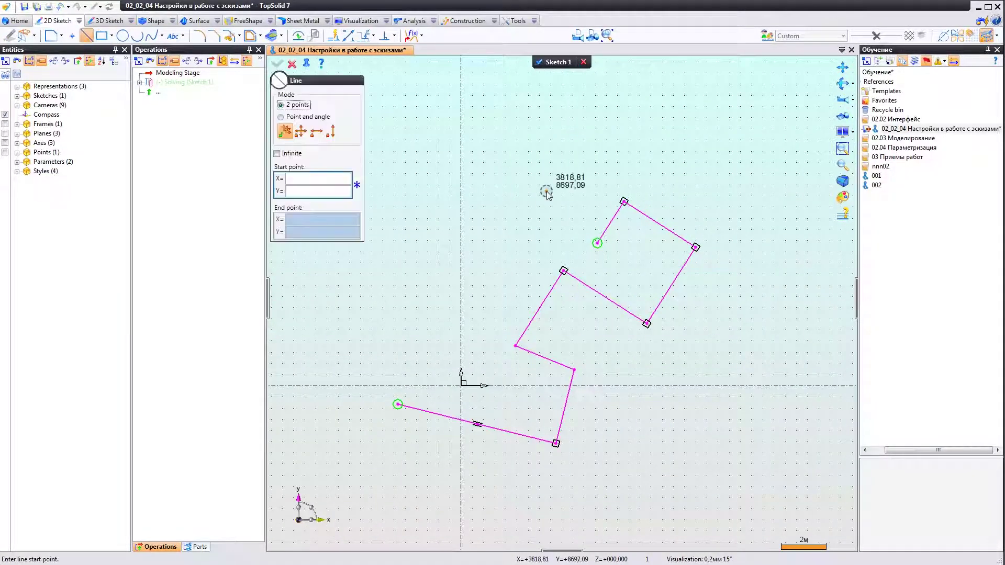
left_click(597, 244)
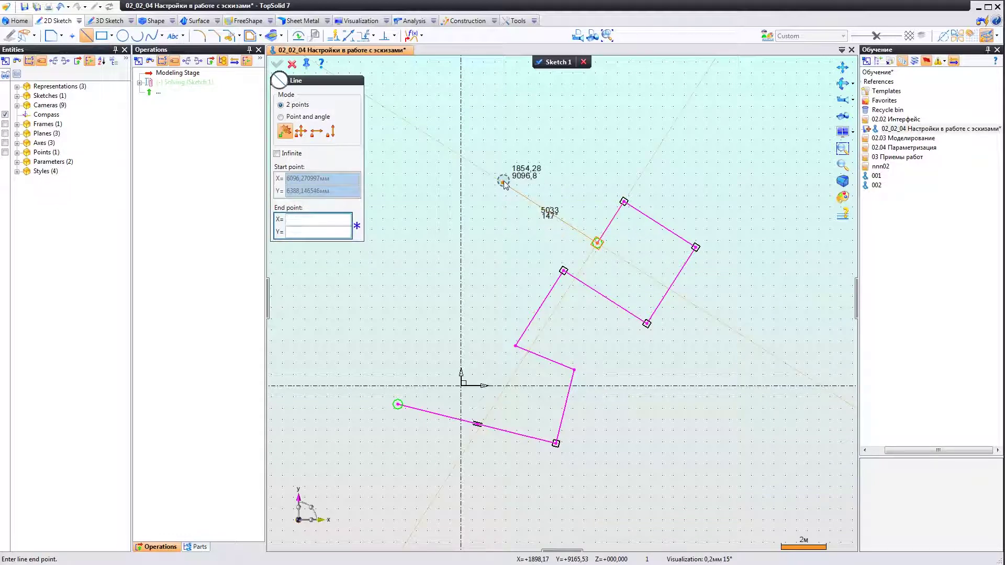
left_click(503, 182)
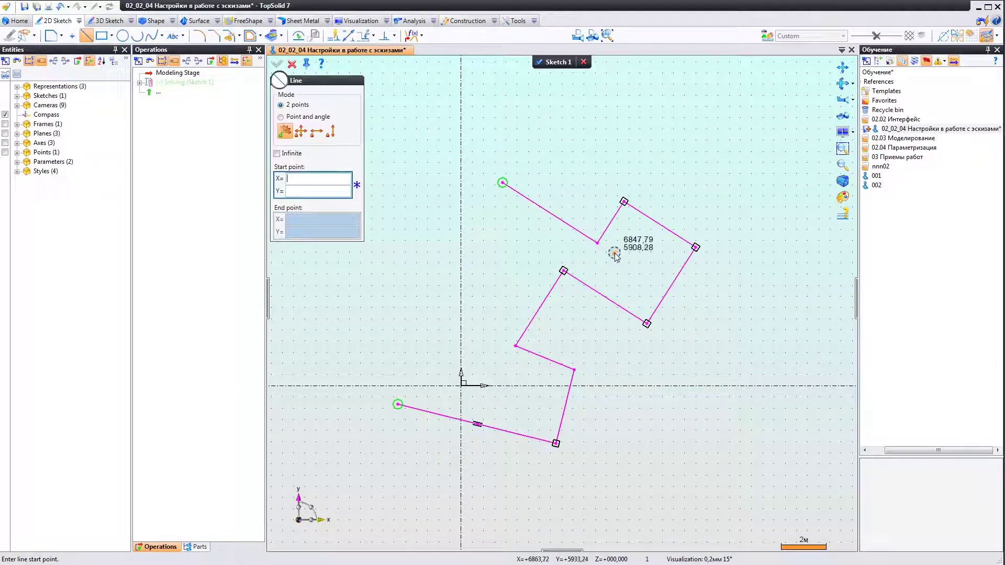
left_click(502, 184)
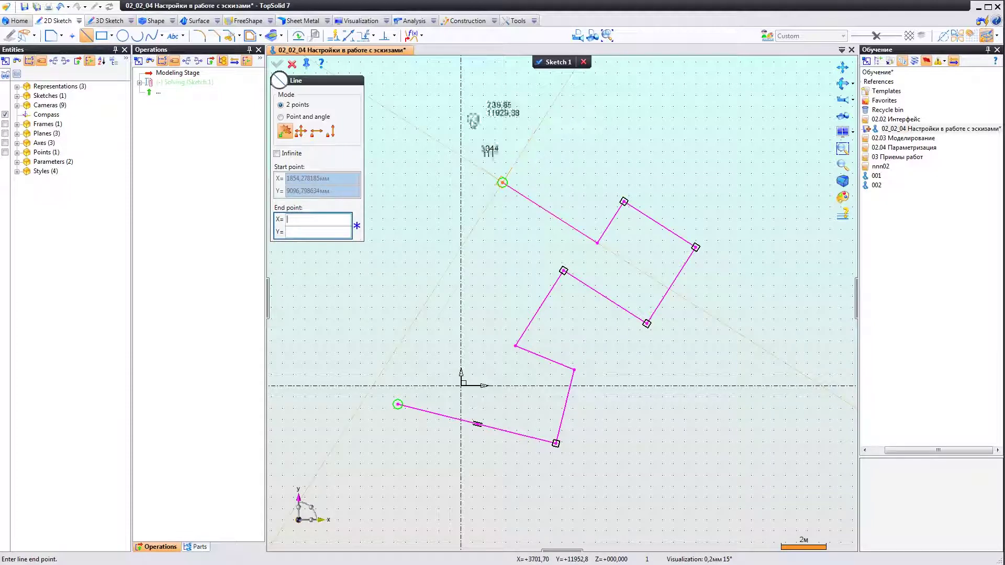
left_click(426, 134)
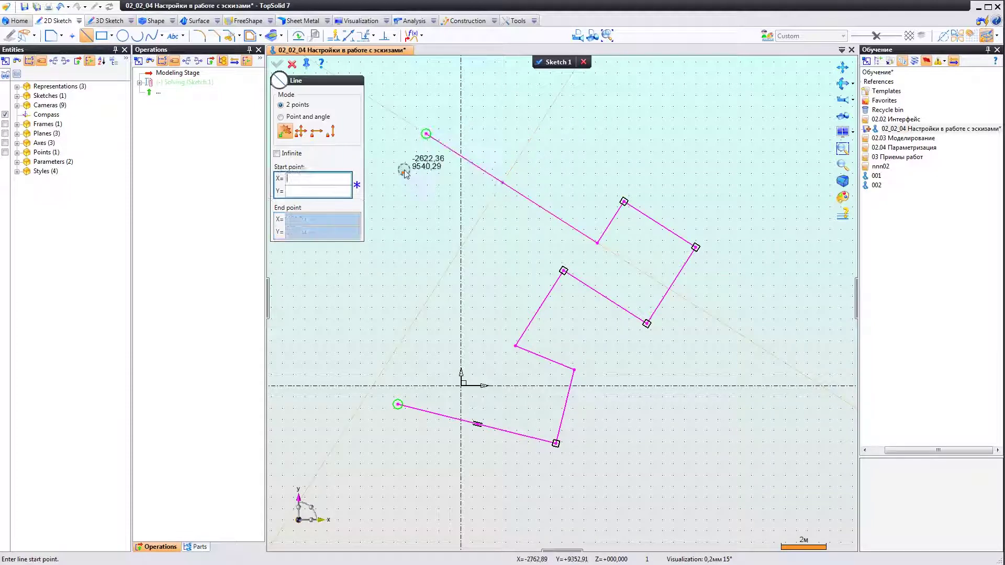
left_click(426, 134)
left_click(388, 194)
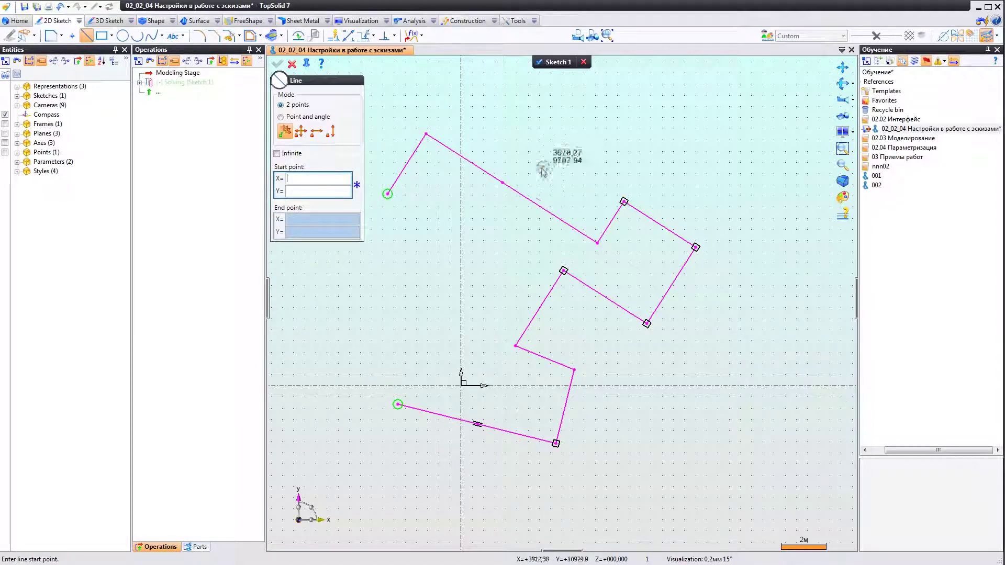
scroll(544, 193, "down", 2)
key("Escape")
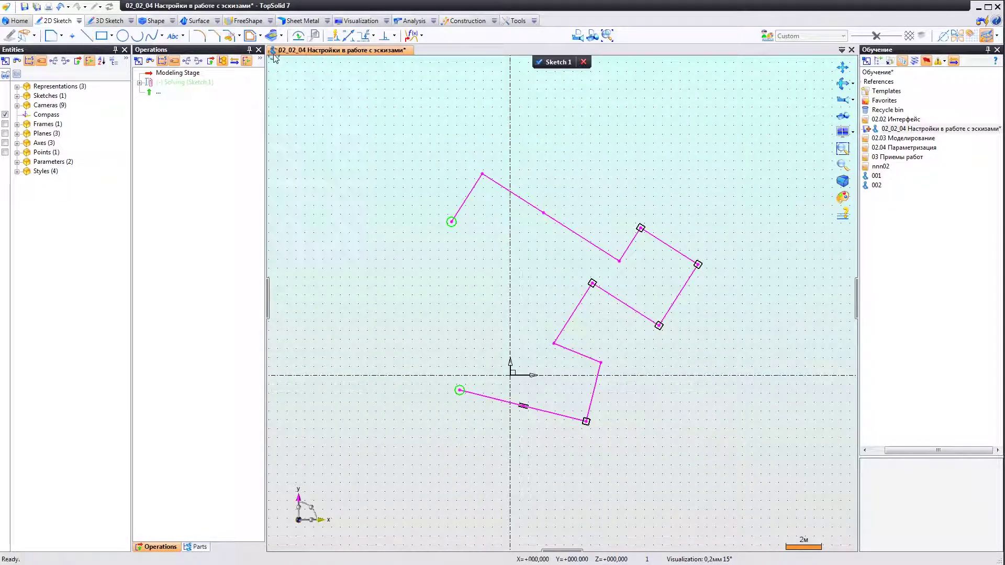
Apply Constrain Automatically to the zigzag profile with a 3° angular tolerance
left_click(332, 35)
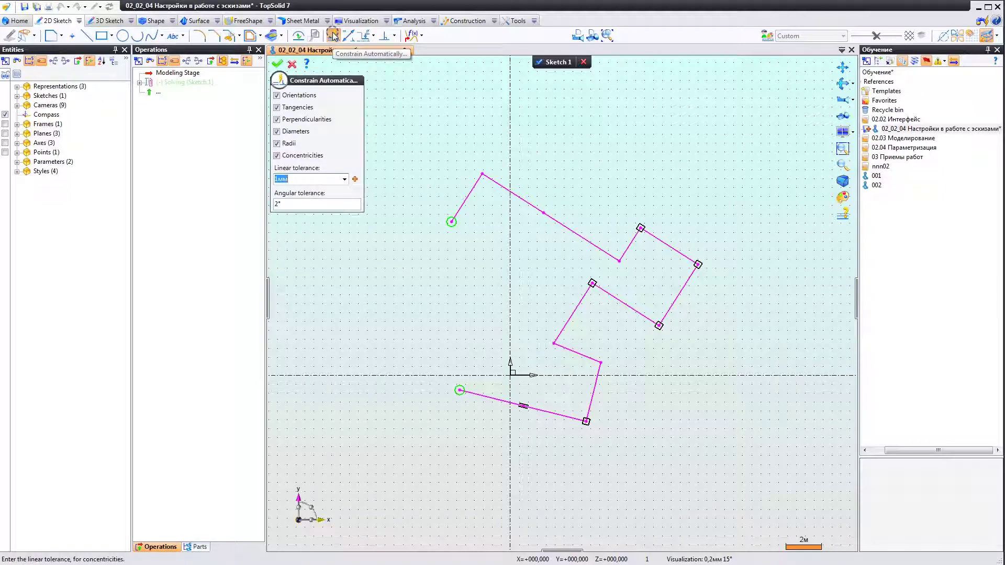
left_click(286, 204)
type("3")
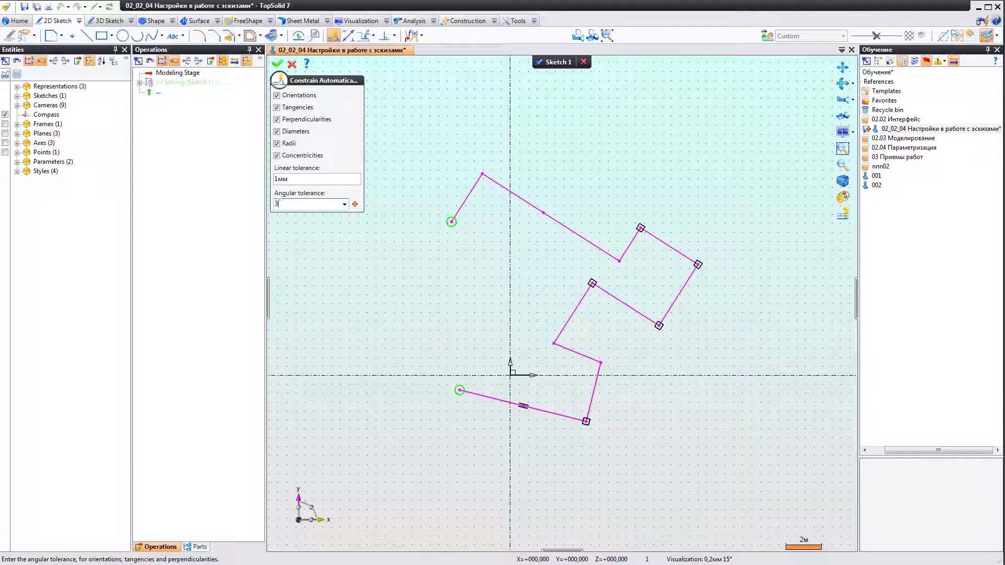
left_click(278, 64)
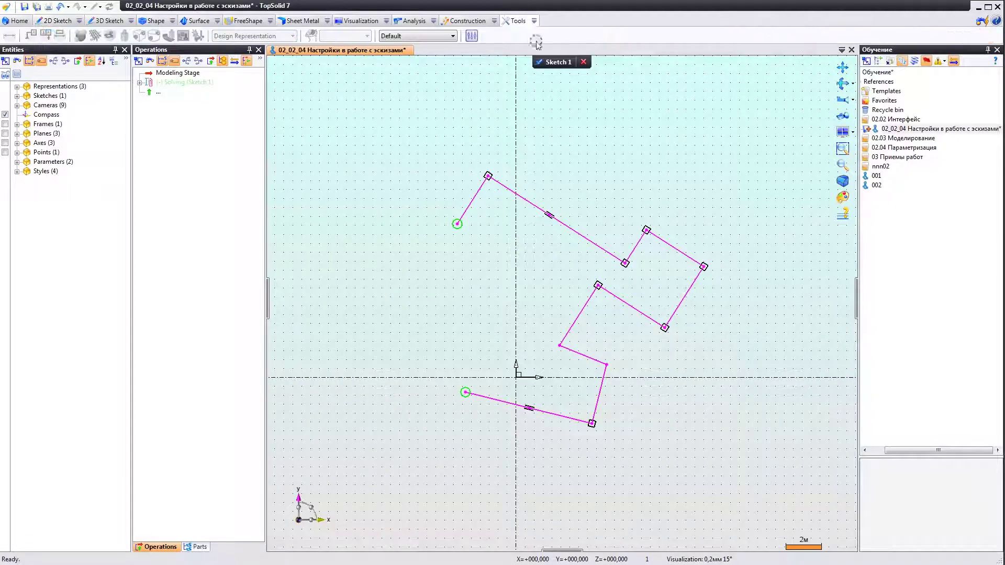
Check that the Sketch options automatic-relation tolerances still read 1°, then close the options
left_click(534, 20)
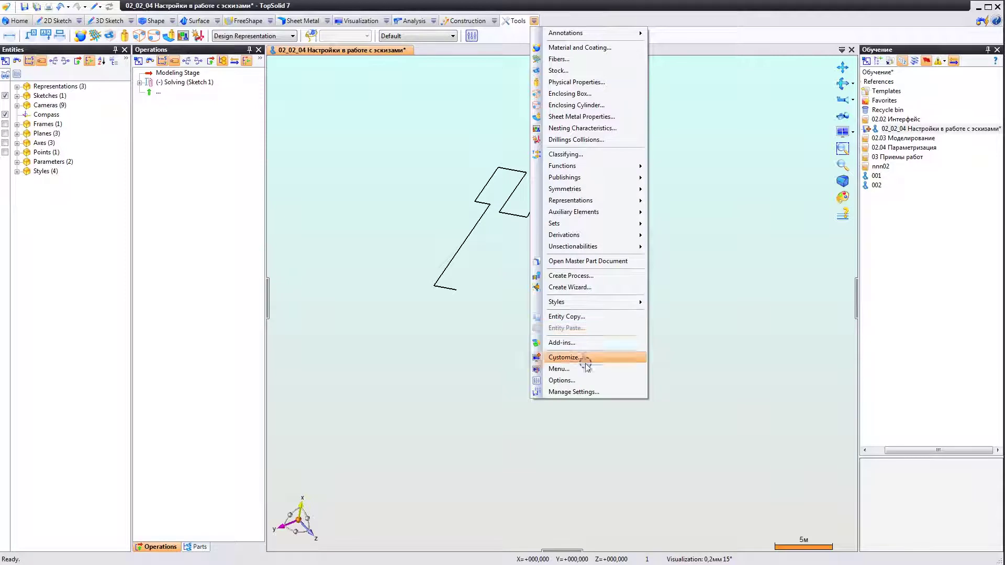
left_click(571, 380)
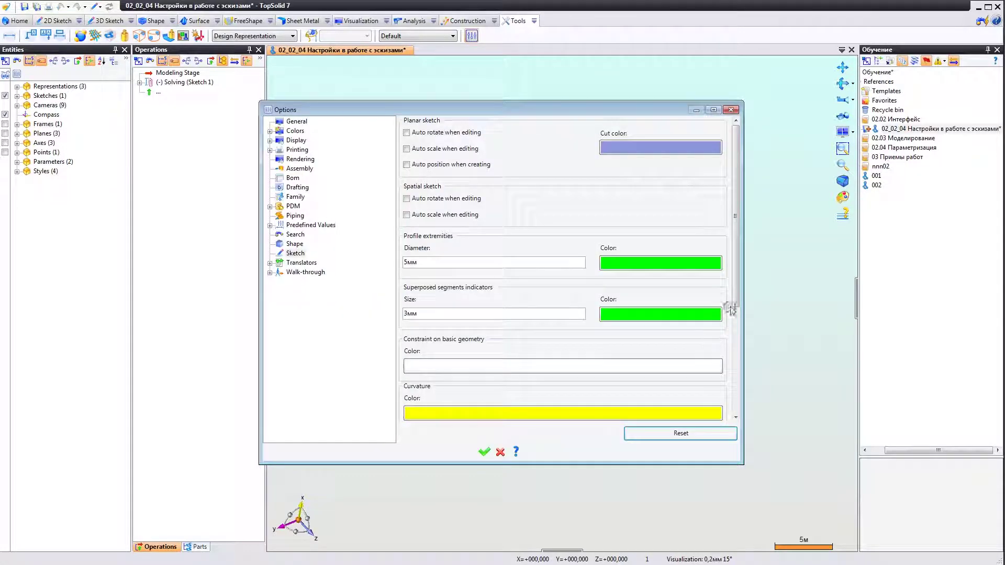
scroll(730, 309, "down", 3)
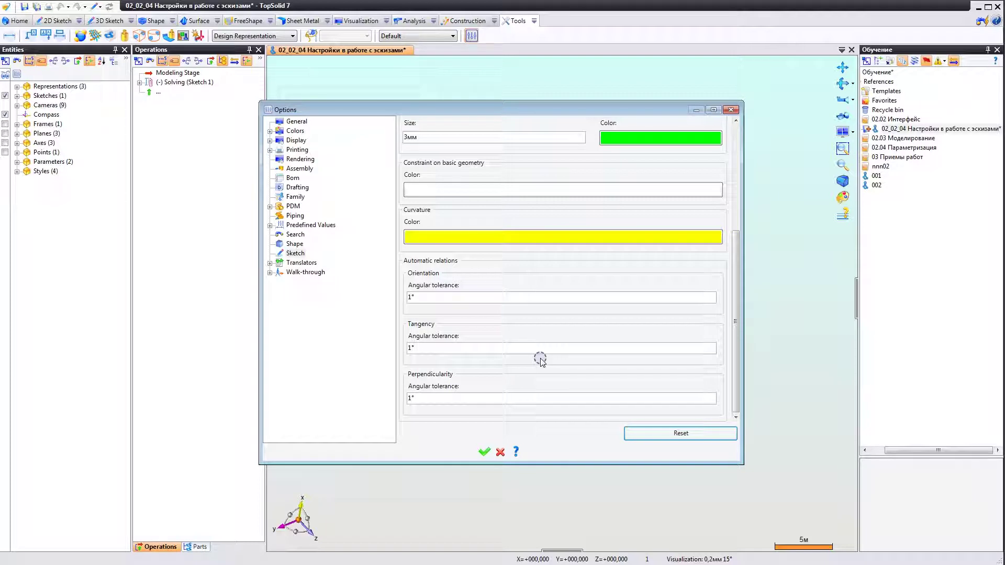
left_click(482, 451)
scroll(531, 294, "up", 3)
scroll(532, 294, "down", 3)
middle_click_drag(532, 294, 535, 335)
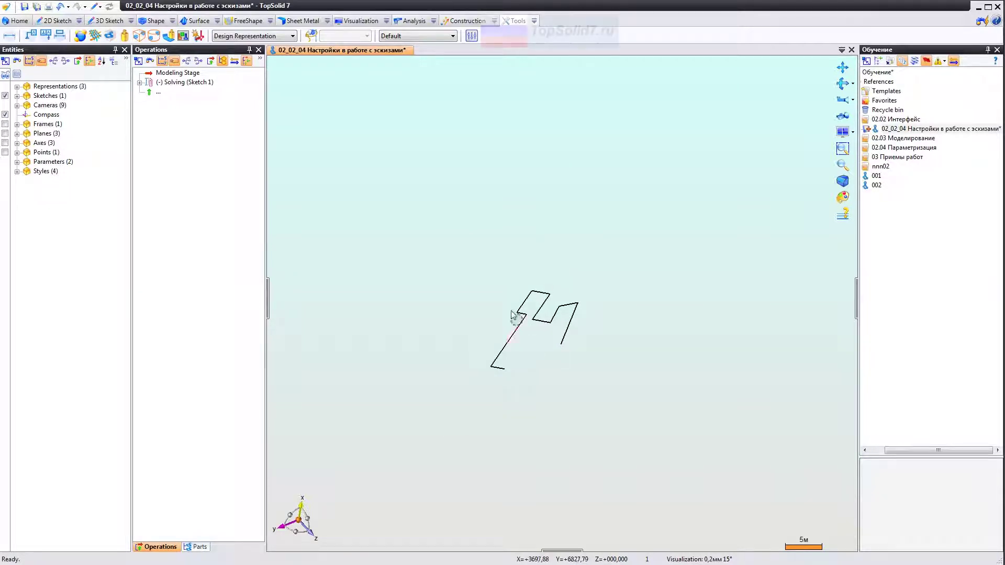
Switch the ribbon to the 2D Sketch tab
left_click(53, 20)
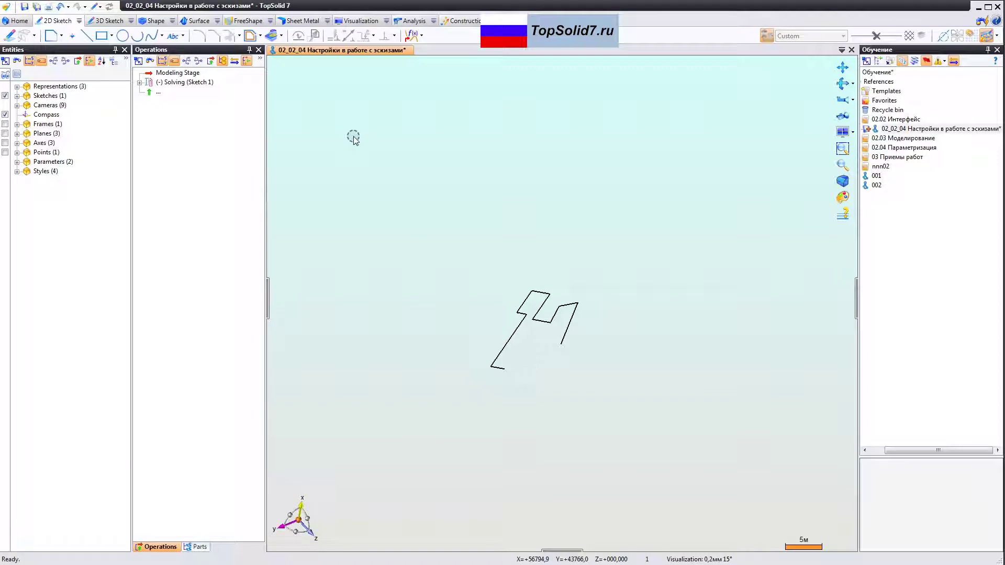